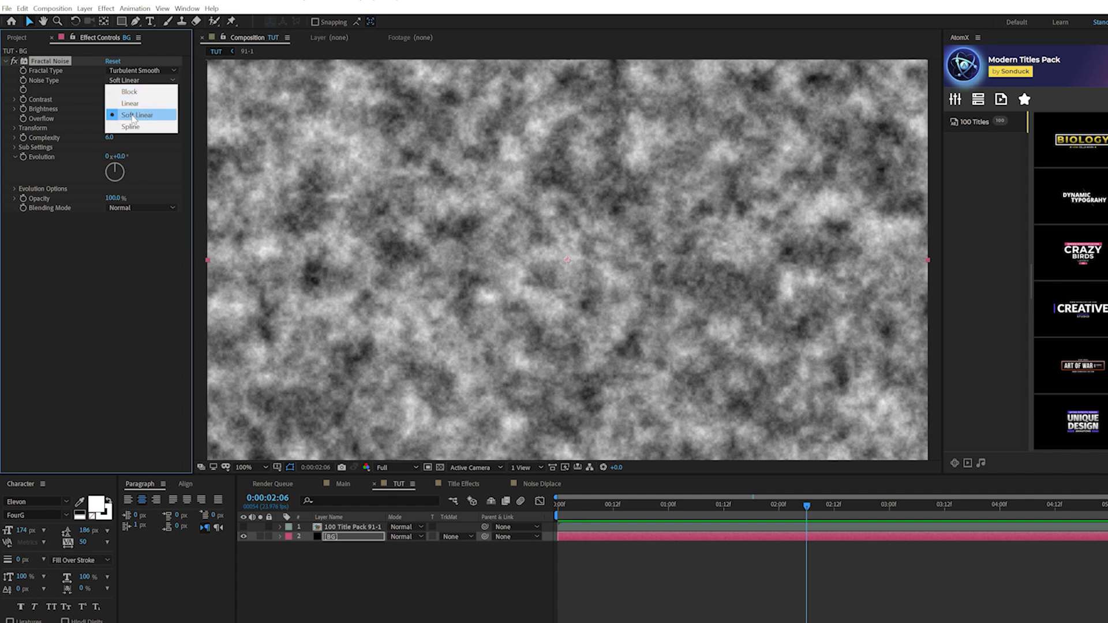
Set the BG layer's Fractal Noise to Block noise type with Contrast 160 and Brightness -120.
left_click(138, 92)
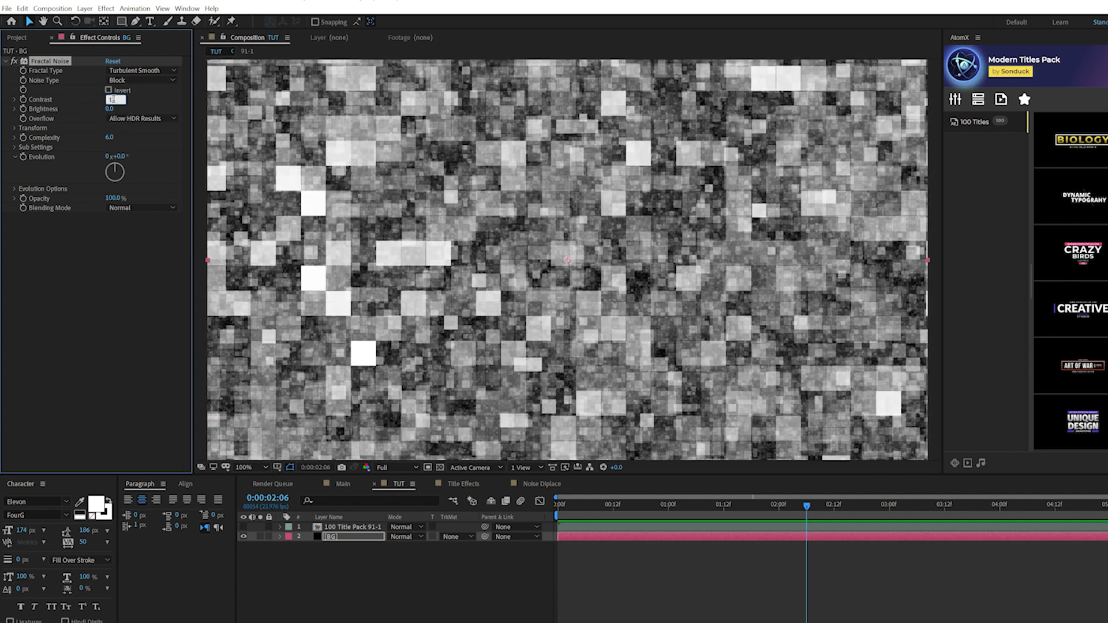
type("160")
left_click(111, 109)
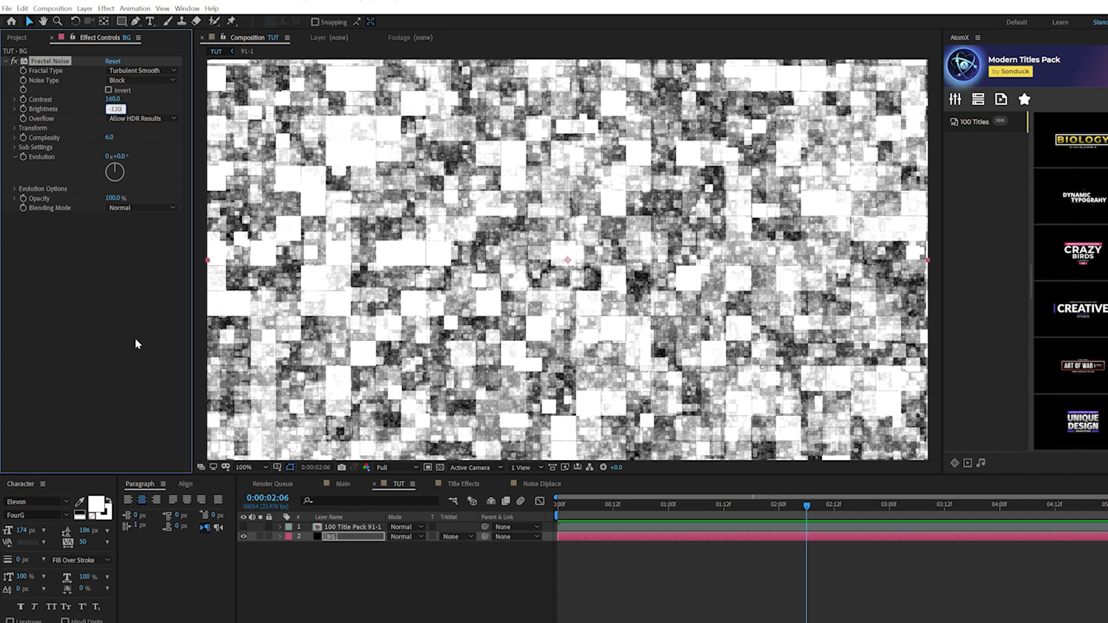
key("Return")
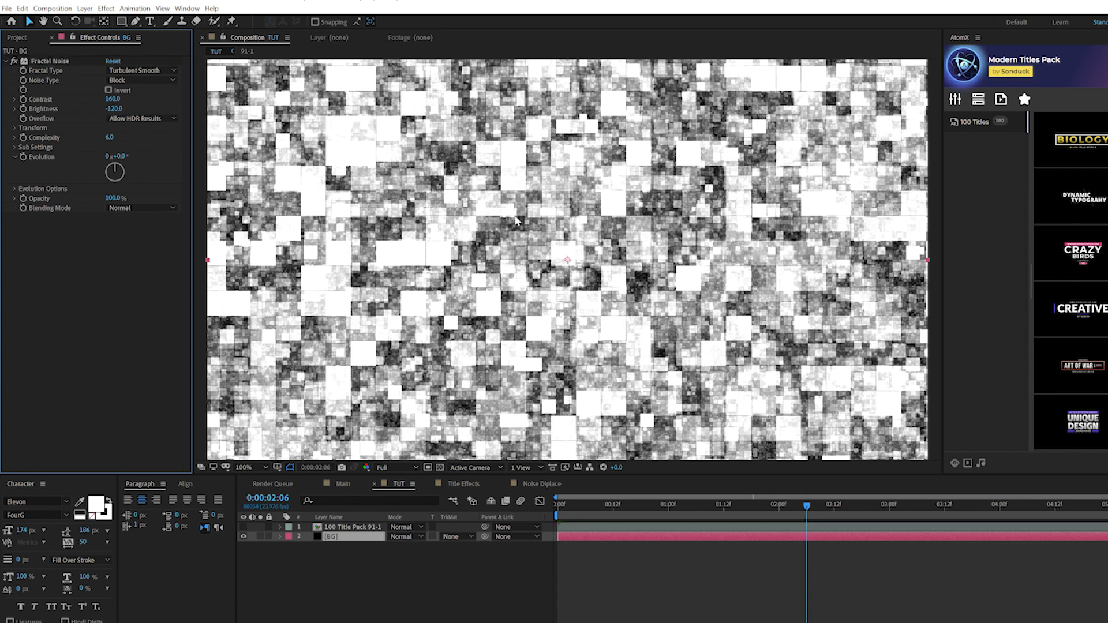
Turn off Uniform Scaling for the Fractal Noise and set Scale Width to 740 and Scale Height to 7.
key("comma")
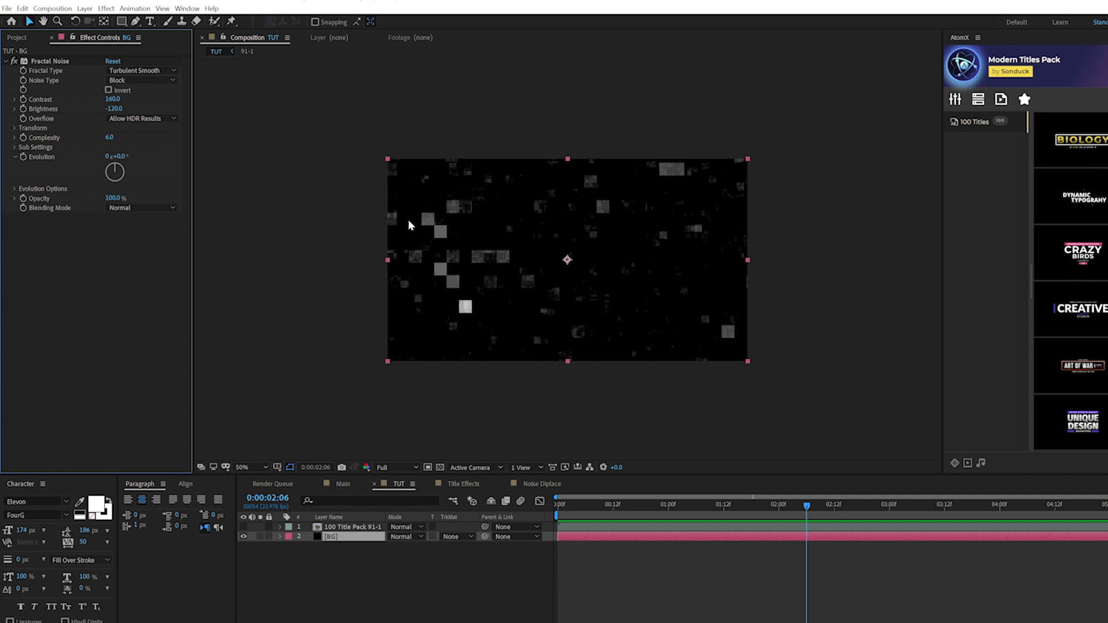
left_click(15, 128)
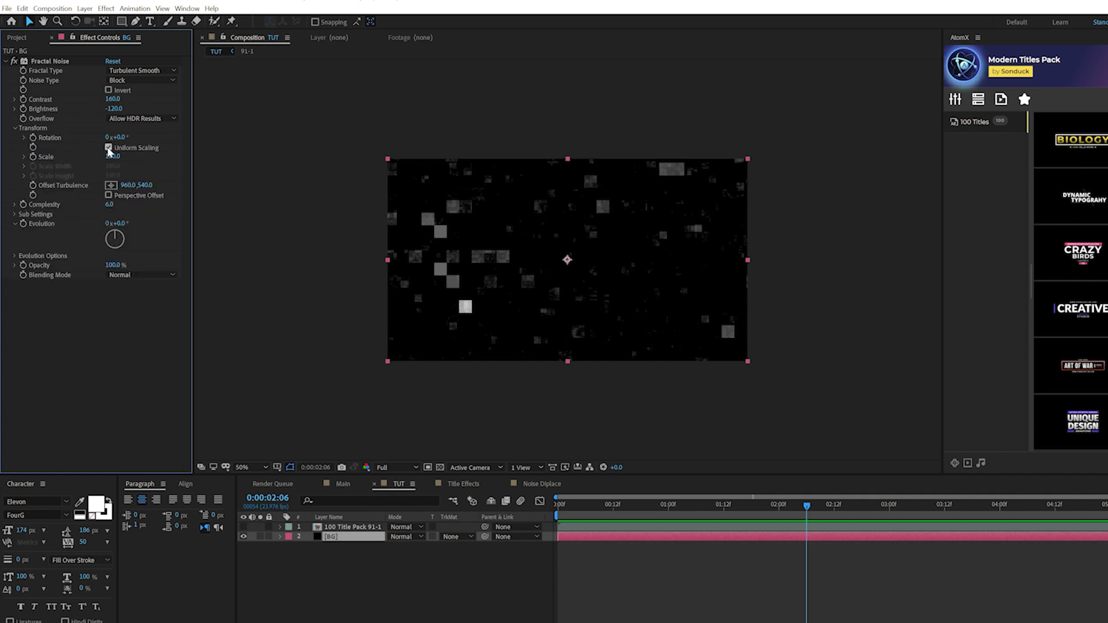
left_click(109, 148)
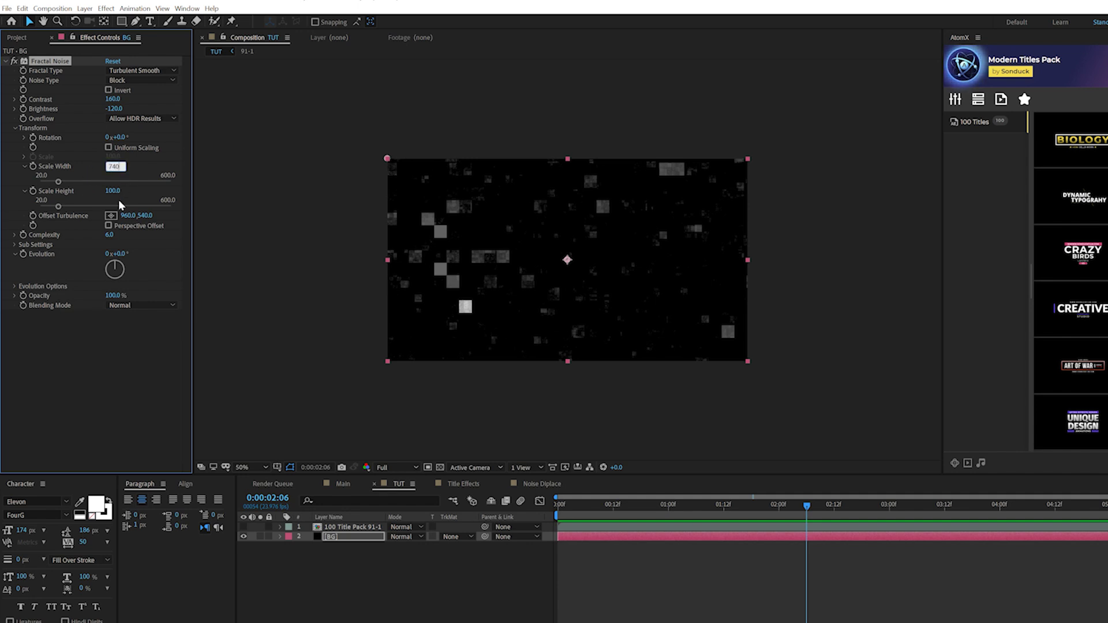
left_click(113, 191)
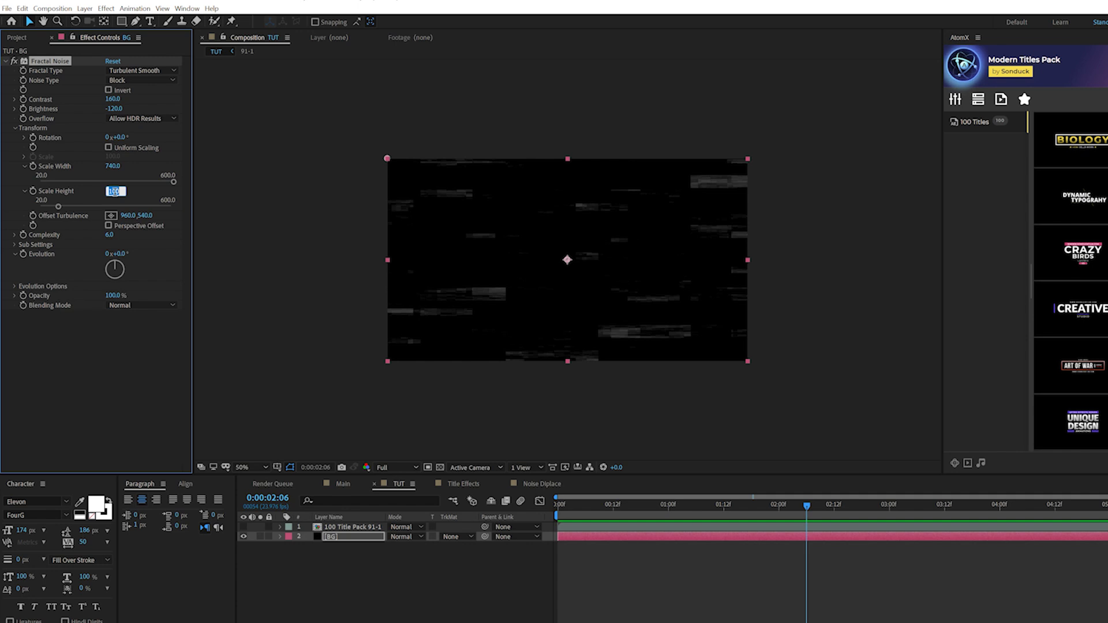
type("7")
key("Return")
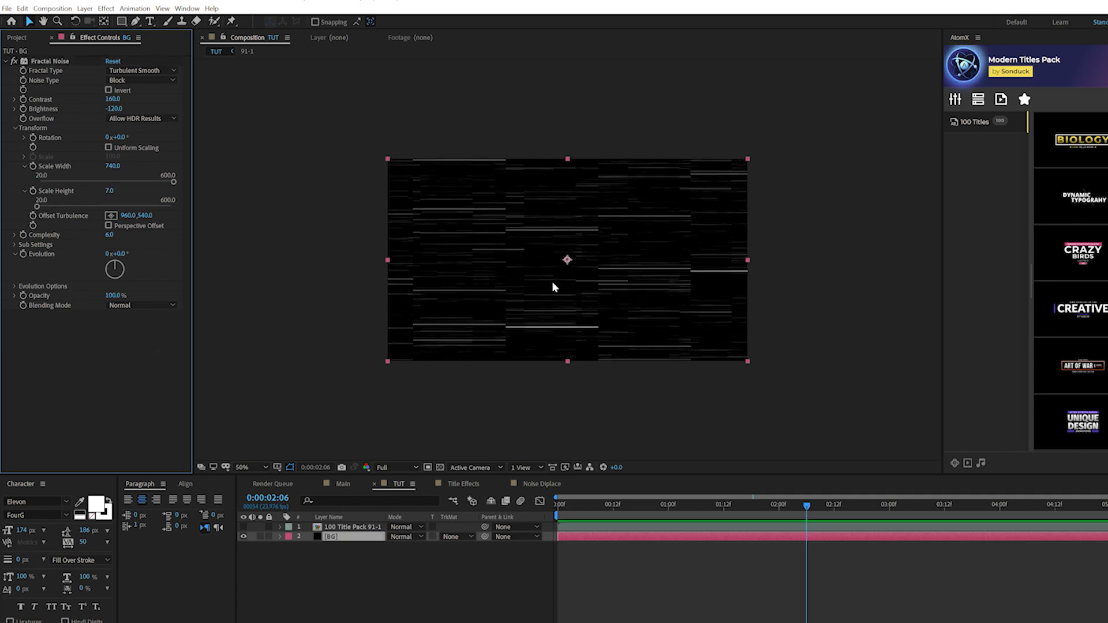
key("period")
key("period")
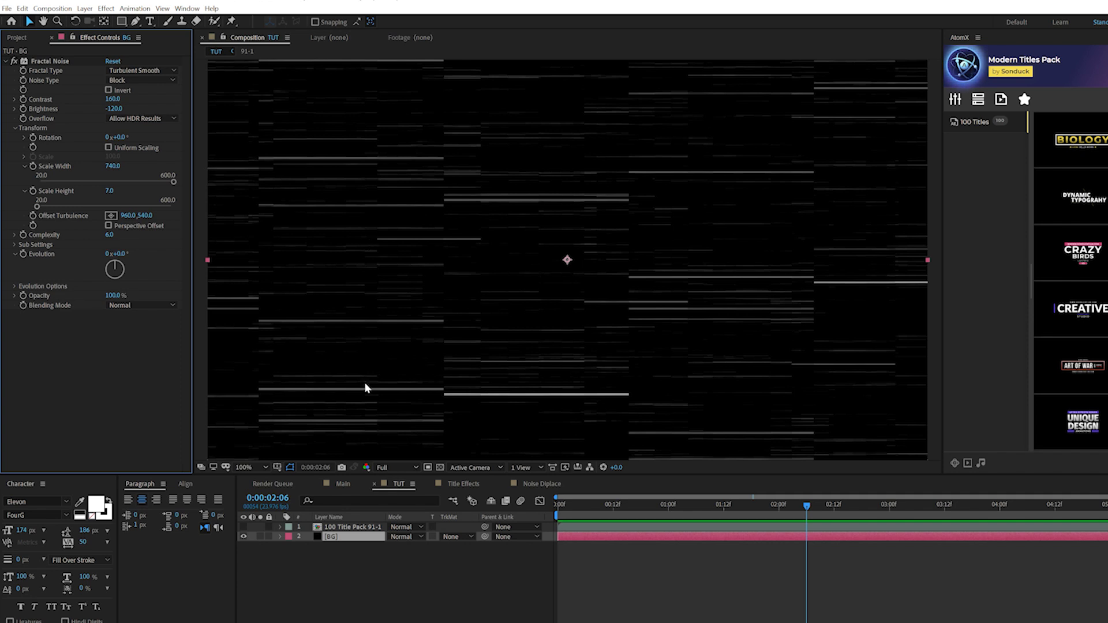
Create a starting keyframe for the Fractal Noise's Offset Turbulence at 0:00:00:00.
left_click(596, 513)
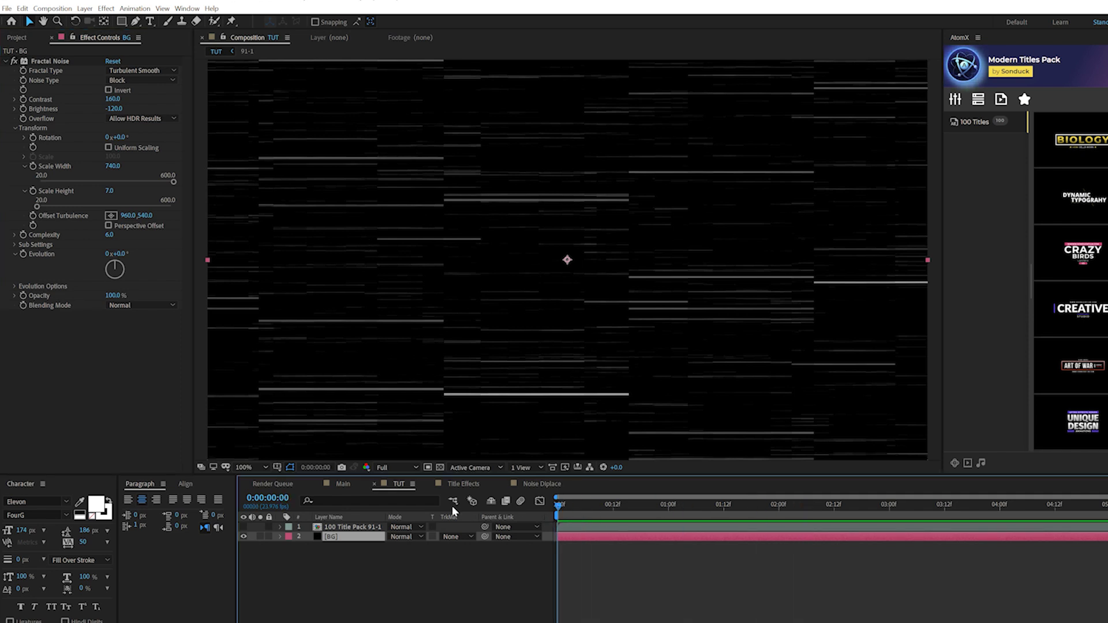
key("Home")
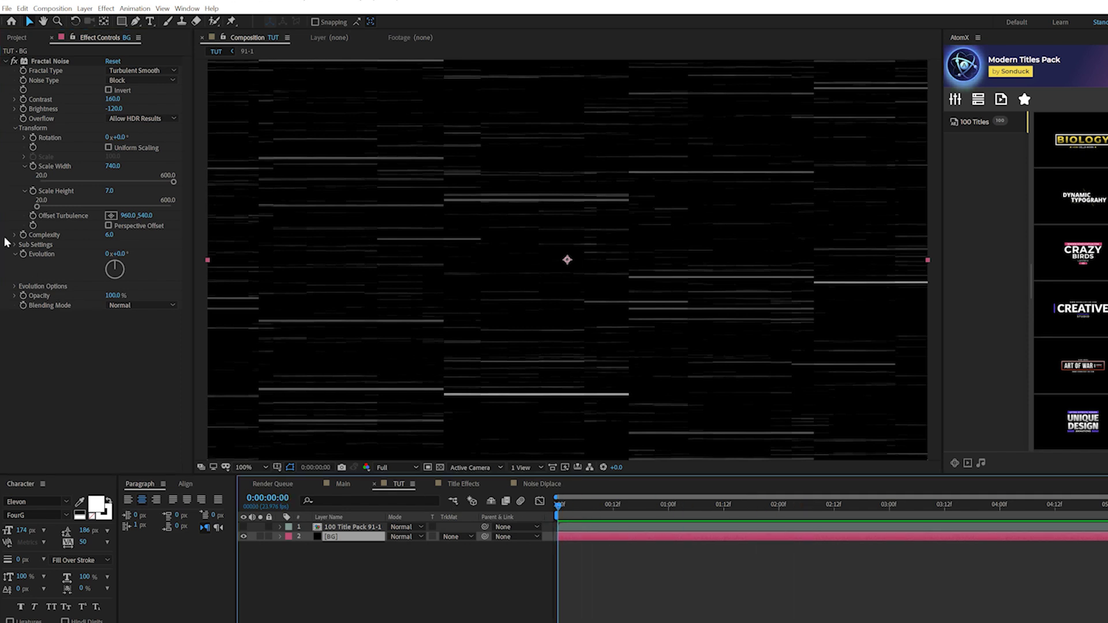
left_click(33, 216)
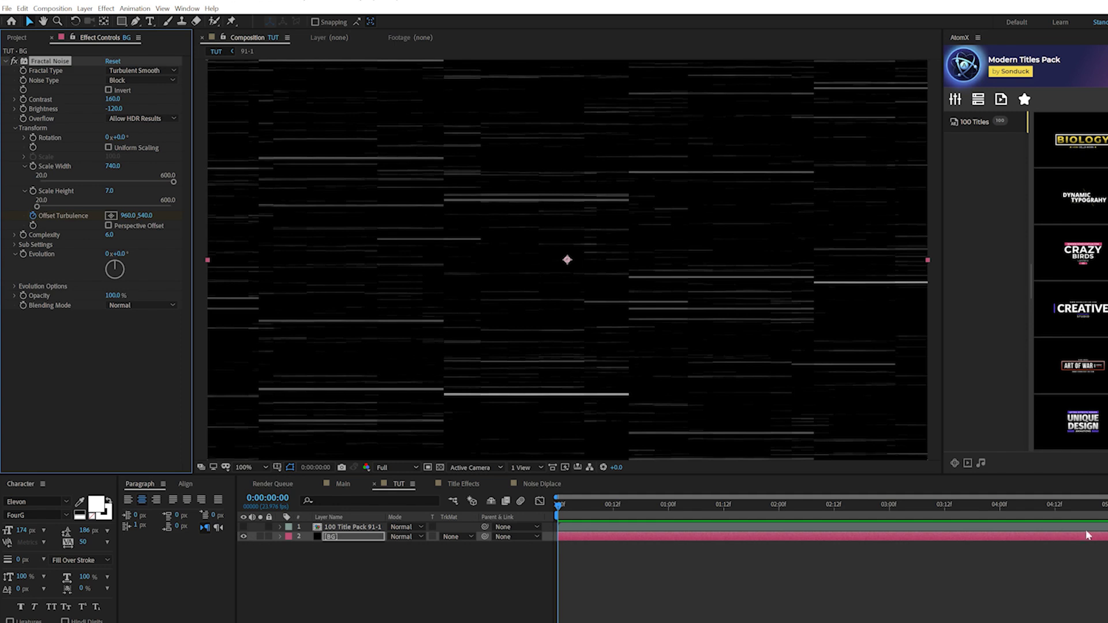
Set Offset Turbulence to 2168, 540 at the composition's last frame, 0:00:09:23, and preview the motion.
left_click(1037, 514)
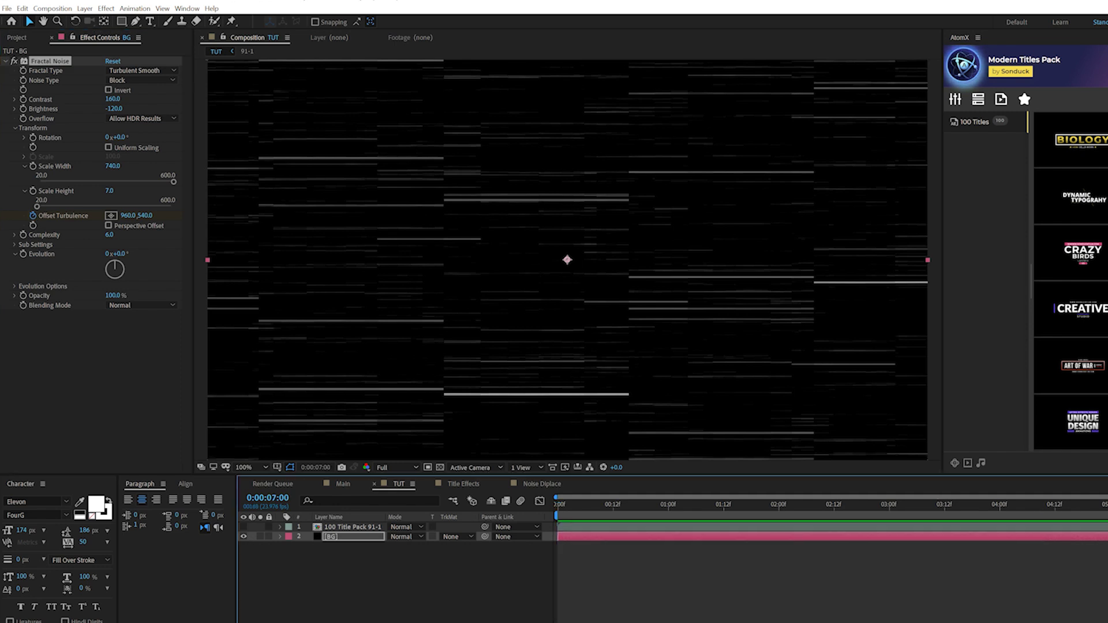
key("End")
key("minus")
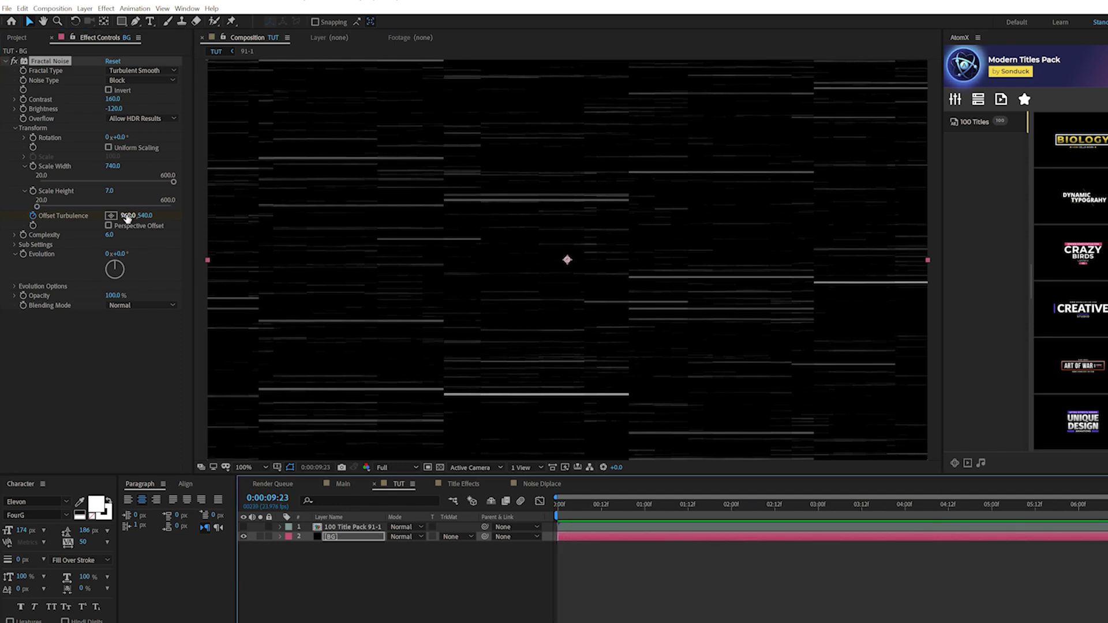
left_click_drag(138, 215, 590, 573)
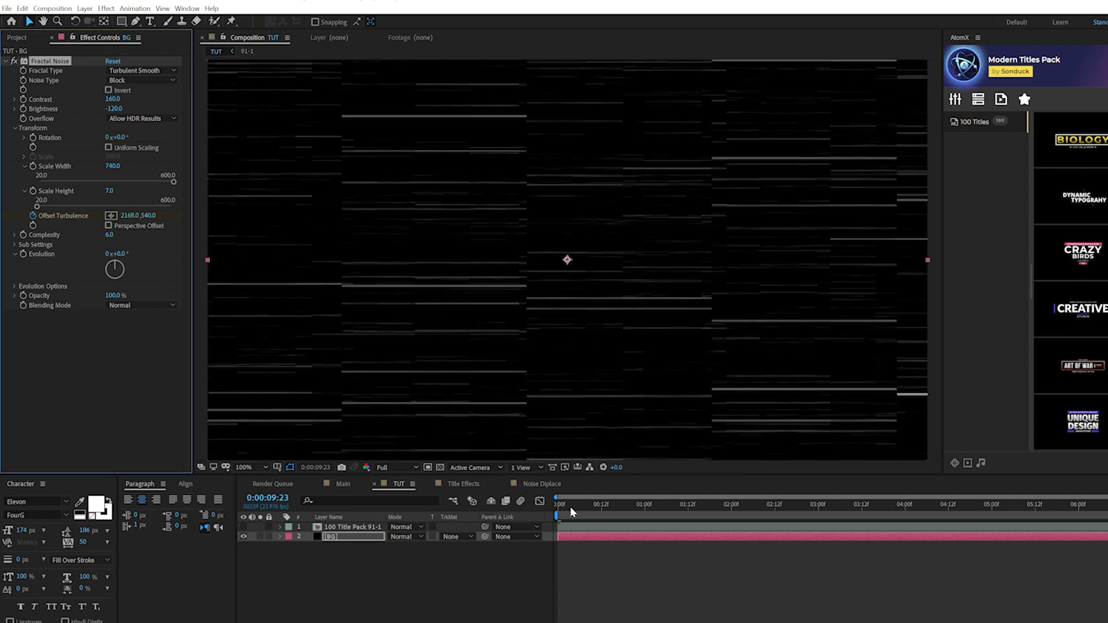
left_click(556, 506)
key("space")
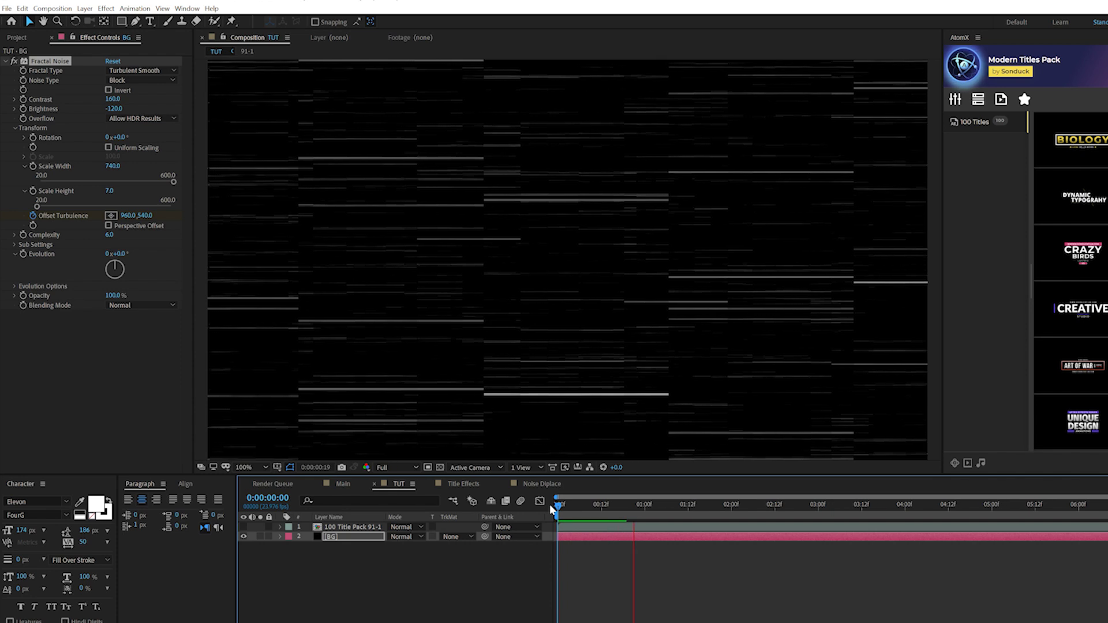
key("space")
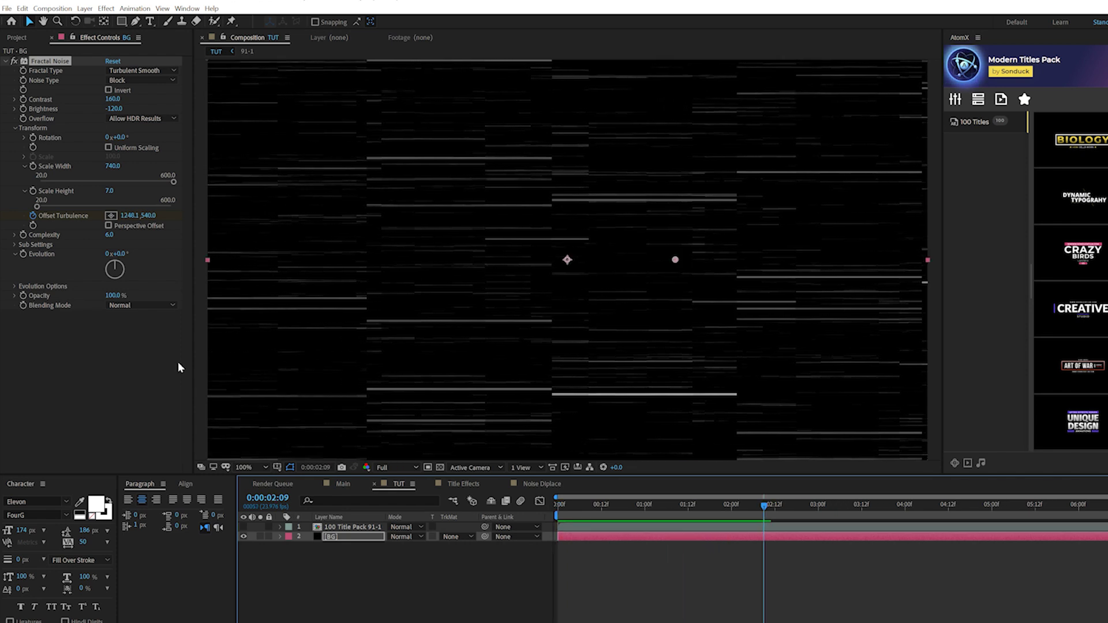
Drive the Fractal Noise's Evolution with the expression time*100 and preview the animation.
left_click(23, 254, "alt")
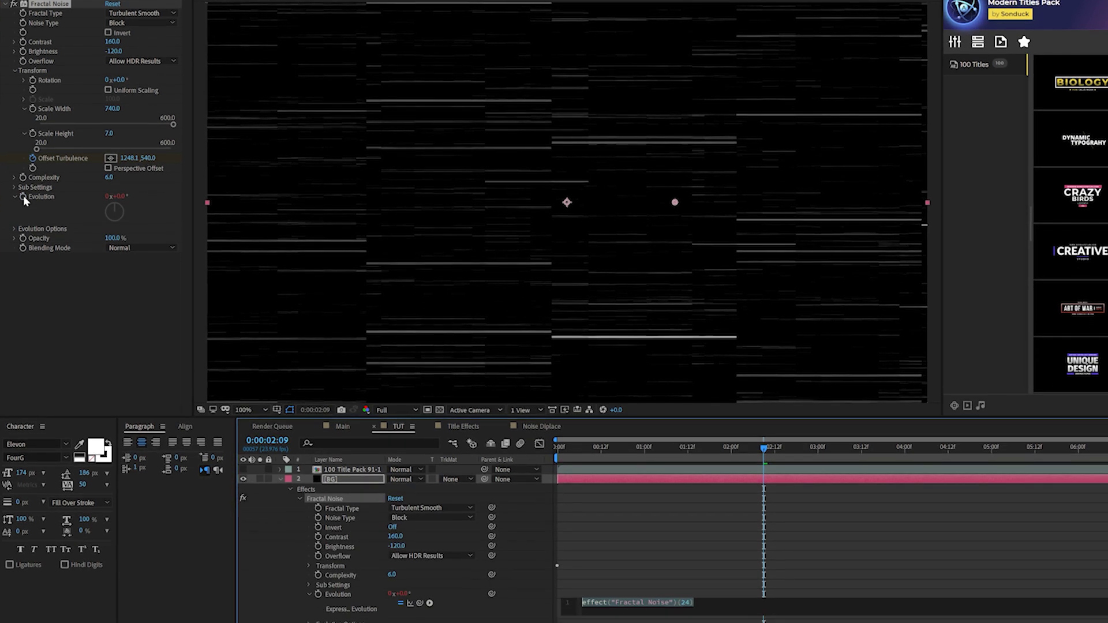
type("time*100")
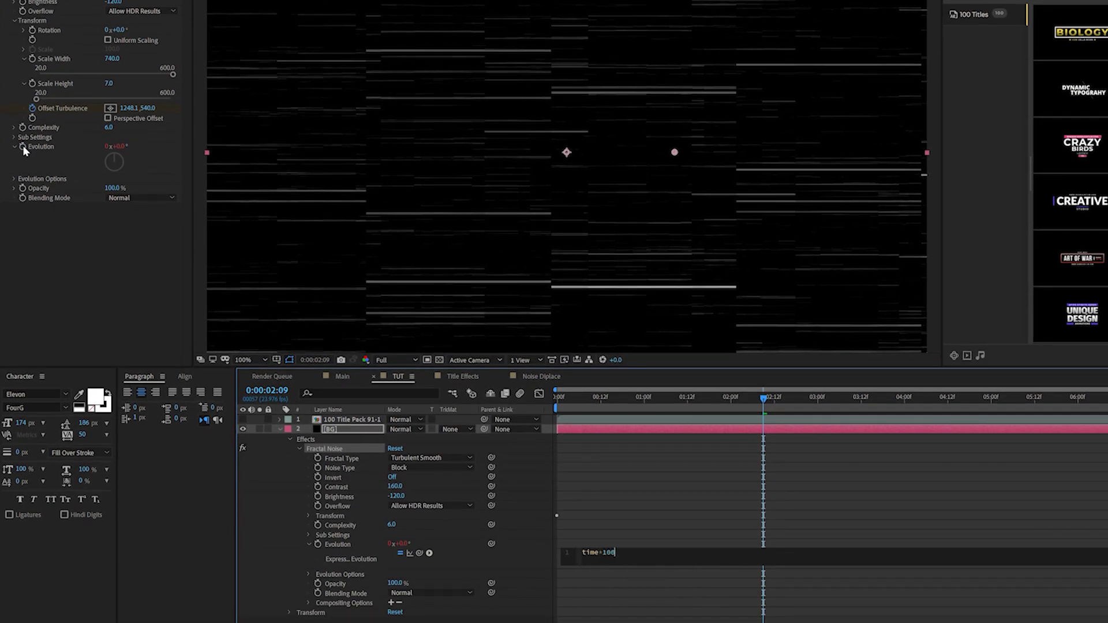
left_click(218, 186)
key("space")
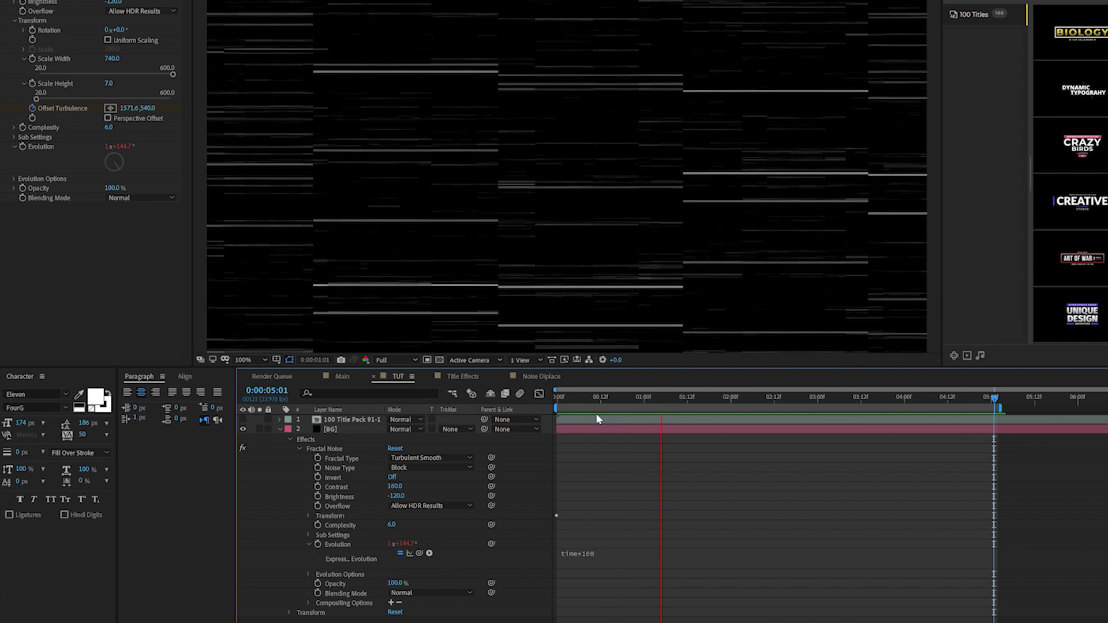
key("space")
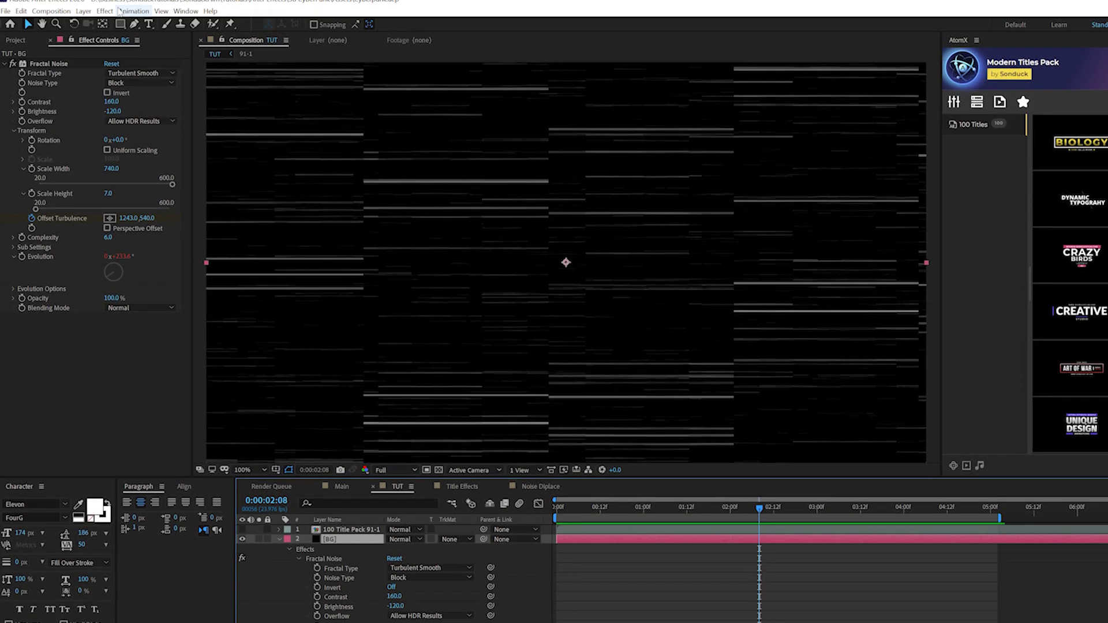
Apply the Curves effect to the BG layer and strongly raise its Red channel, moving the white point to mid-width.
left_click(113, 13)
mouse_move(243, 131)
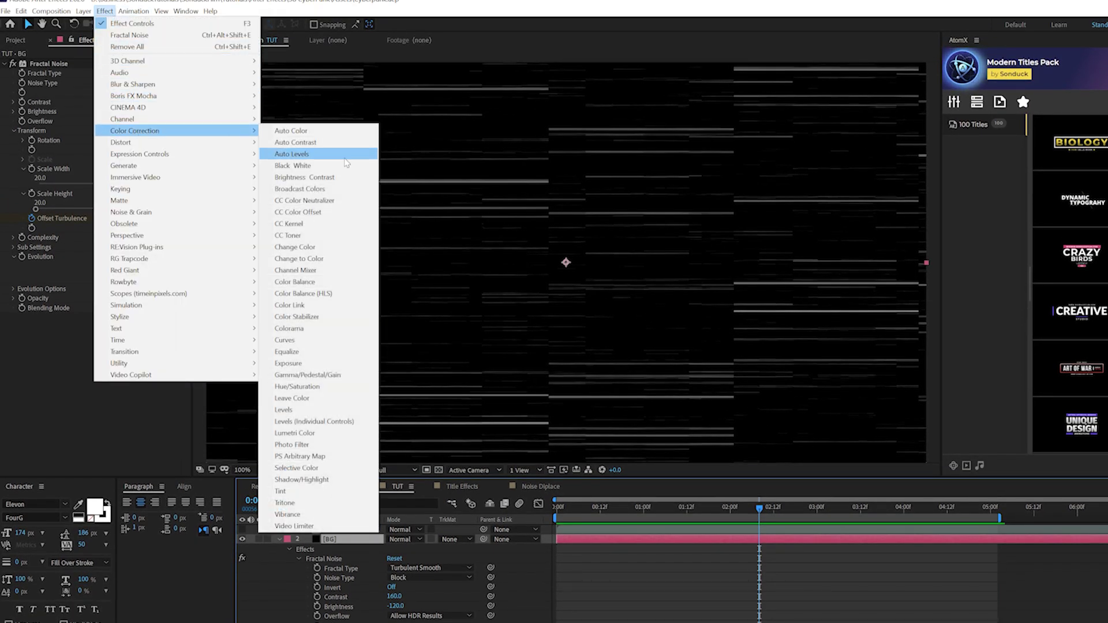
left_click(312, 340)
left_click(124, 263)
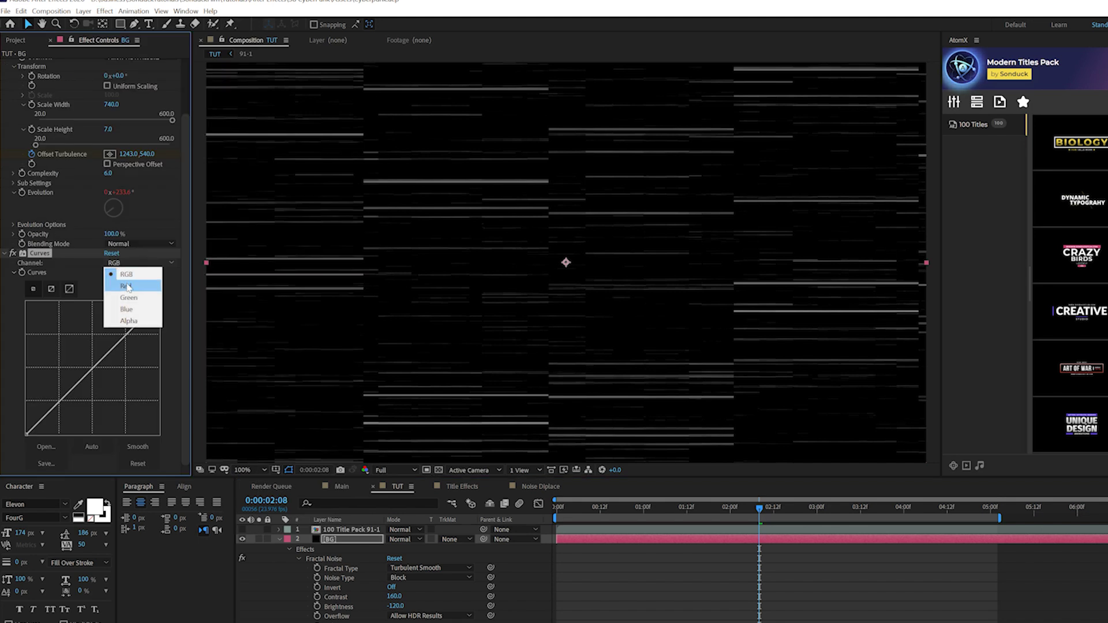
left_click(124, 283)
left_click_drag(158, 304, 92, 299)
Raise the Green channel slightly and lower the Blue channel in Curves to tint the lines orange.
left_click(115, 265)
left_click(124, 293)
left_click_drag(160, 302, 135, 302)
left_click(121, 263)
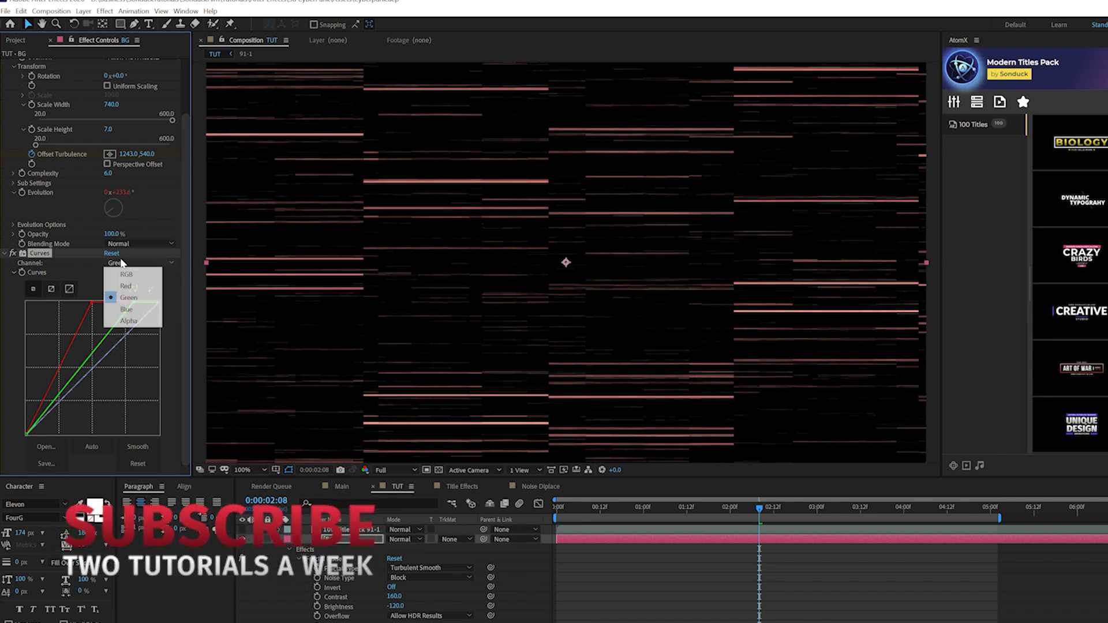
left_click(126, 310)
left_click_drag(158, 305, 162, 322)
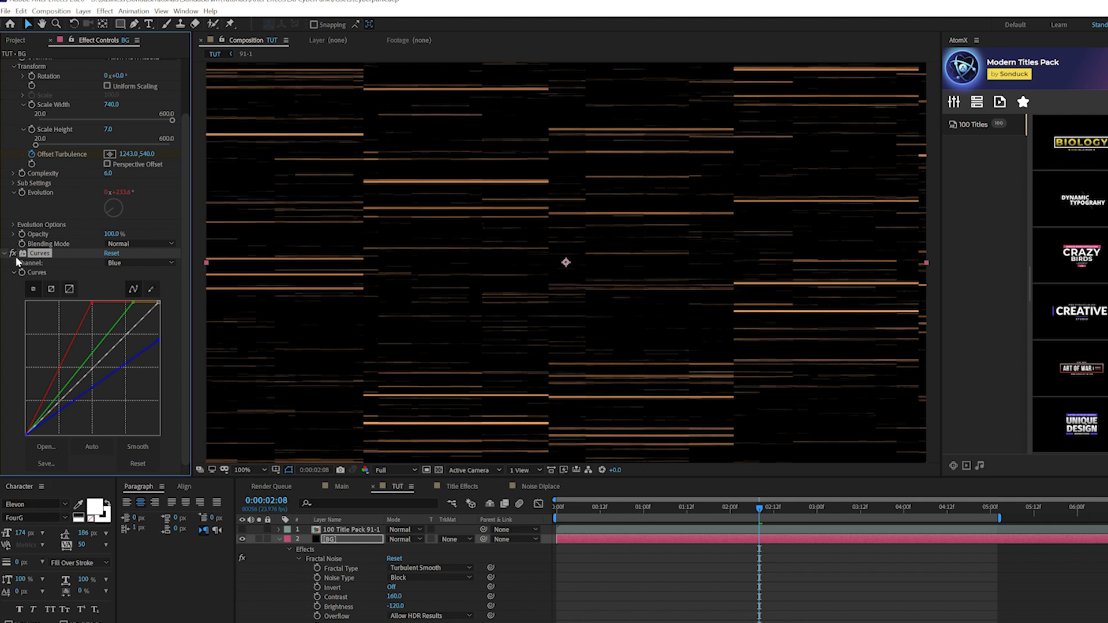
Apply Optics Compensation to the BG layer with a Field Of View of 82 and Reverse Lens Distortion enabled.
scroll(27, 88, "up", 3)
left_click(5, 65)
left_click(5, 74)
left_click(105, 11)
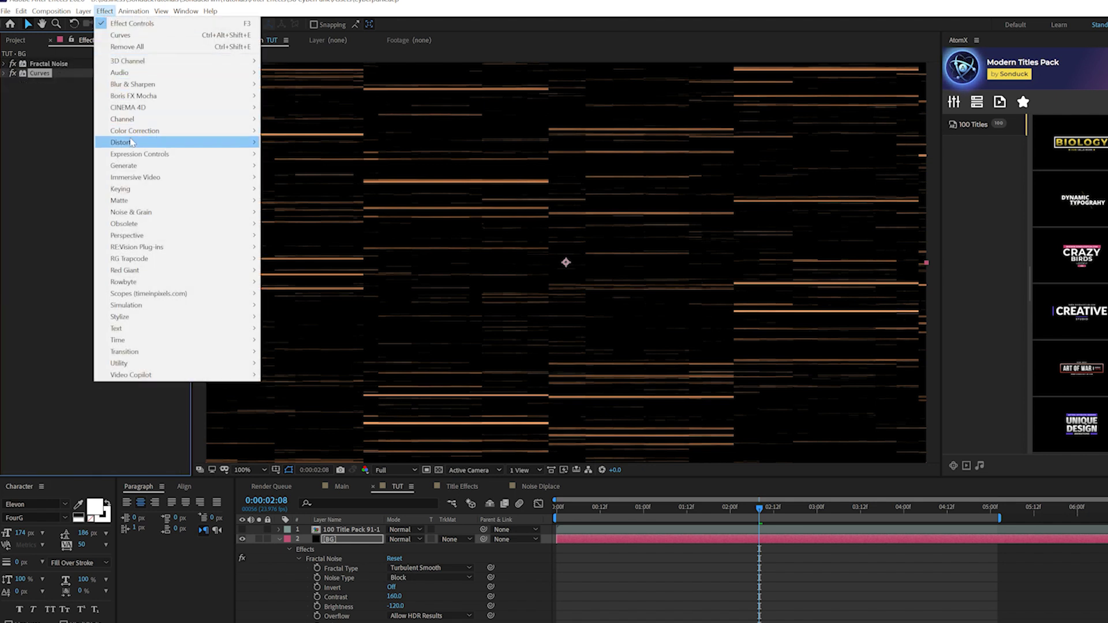
mouse_move(131, 143)
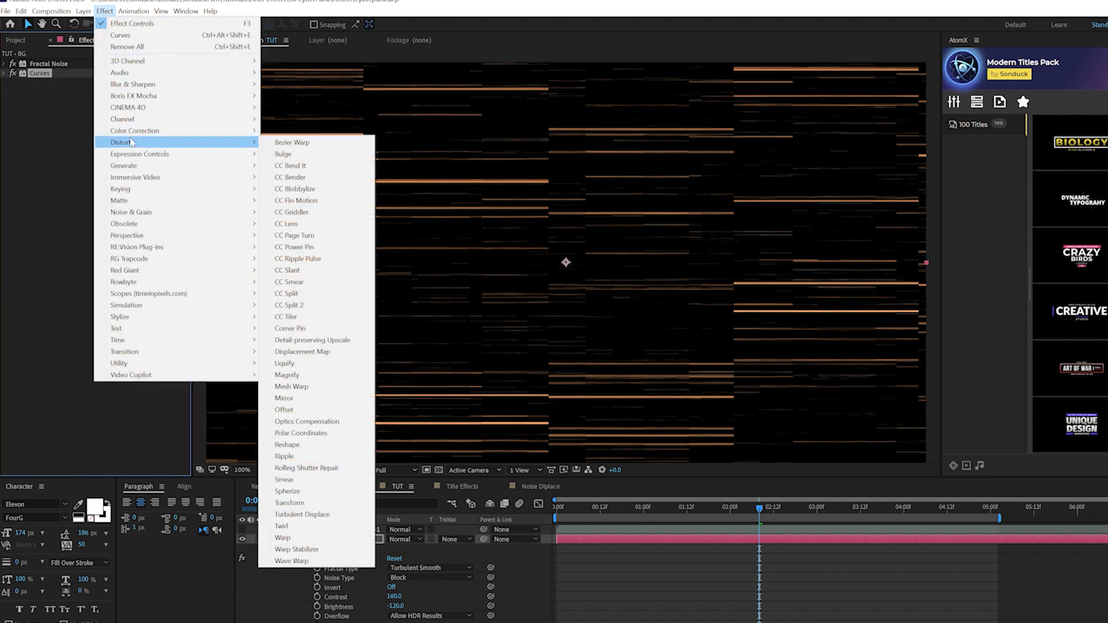
left_click(316, 422)
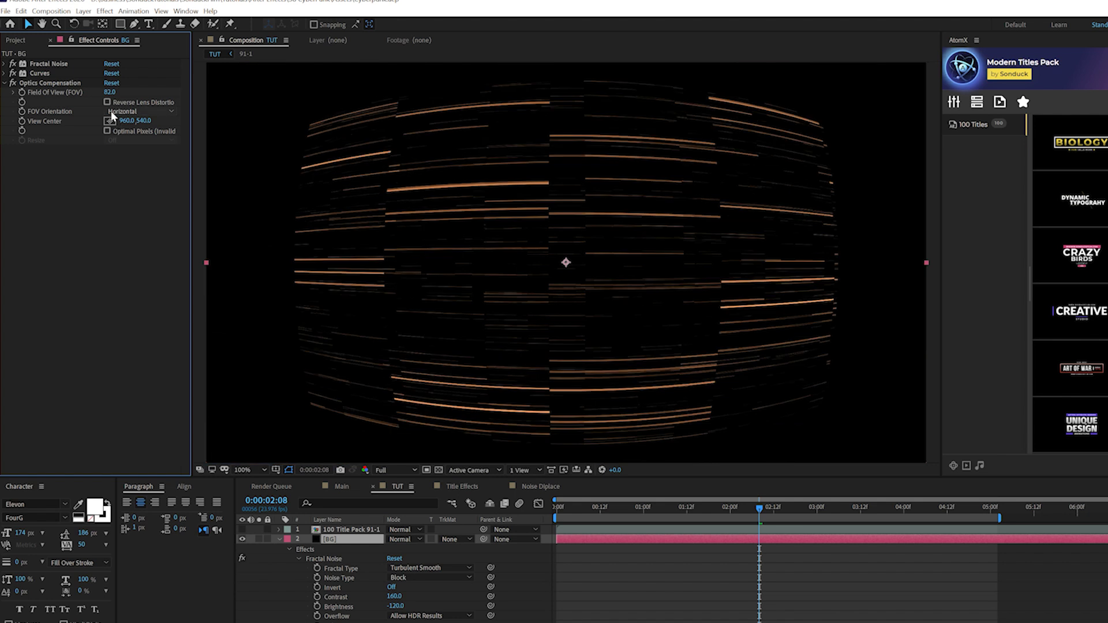
left_click(107, 102)
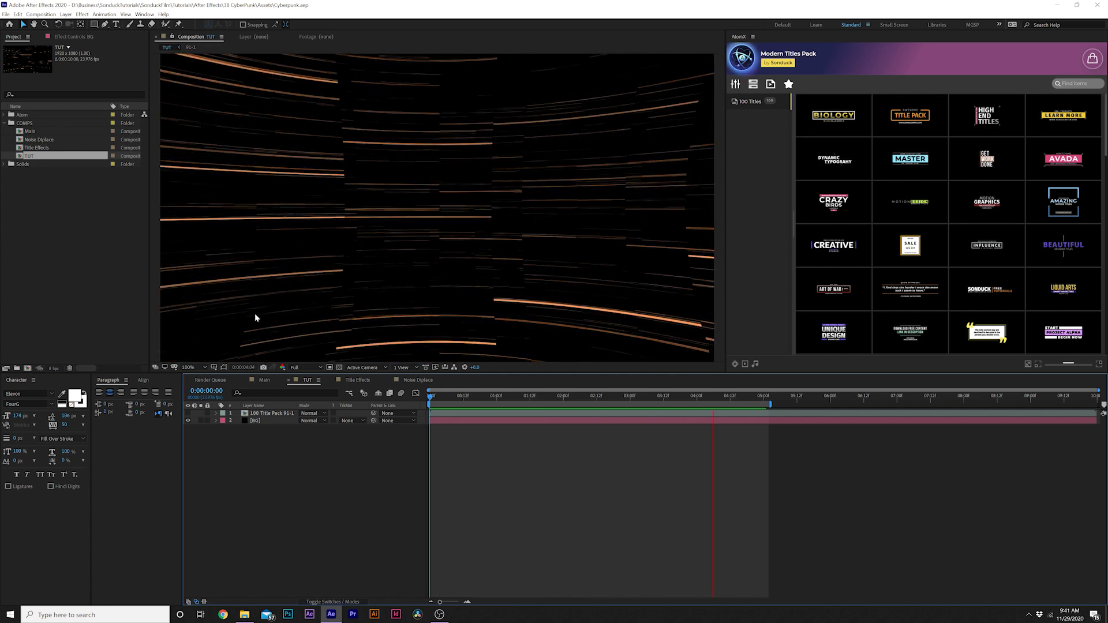
Add an adjustment layer above the other layers and apply the Stylize Glow effect to it.
left_click(66, 14)
mouse_move(173, 23)
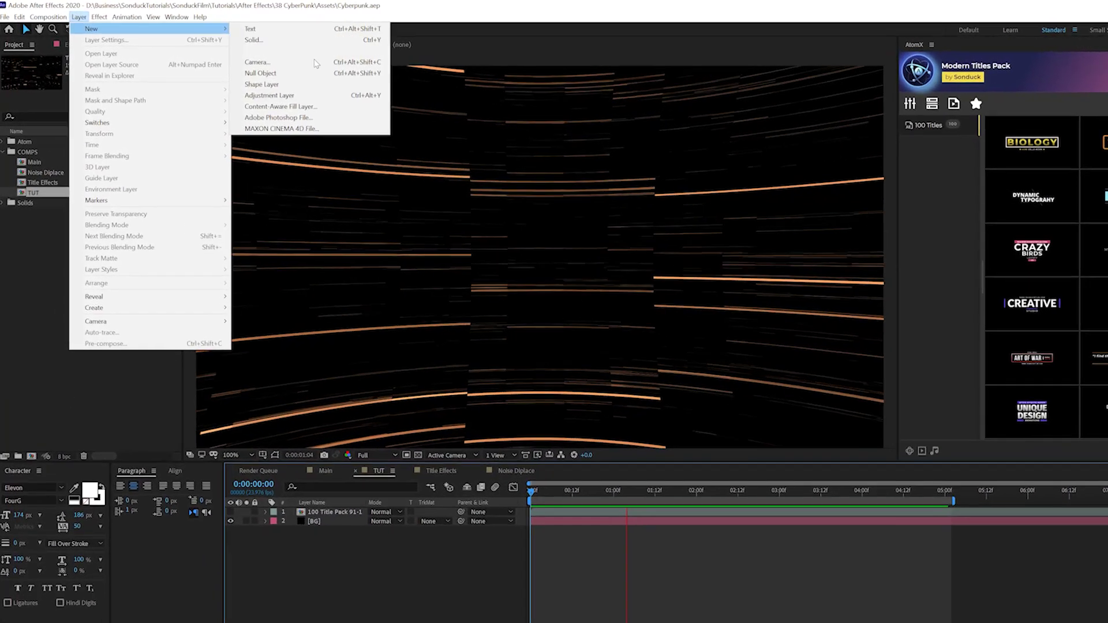
left_click(267, 95)
left_click(98, 17)
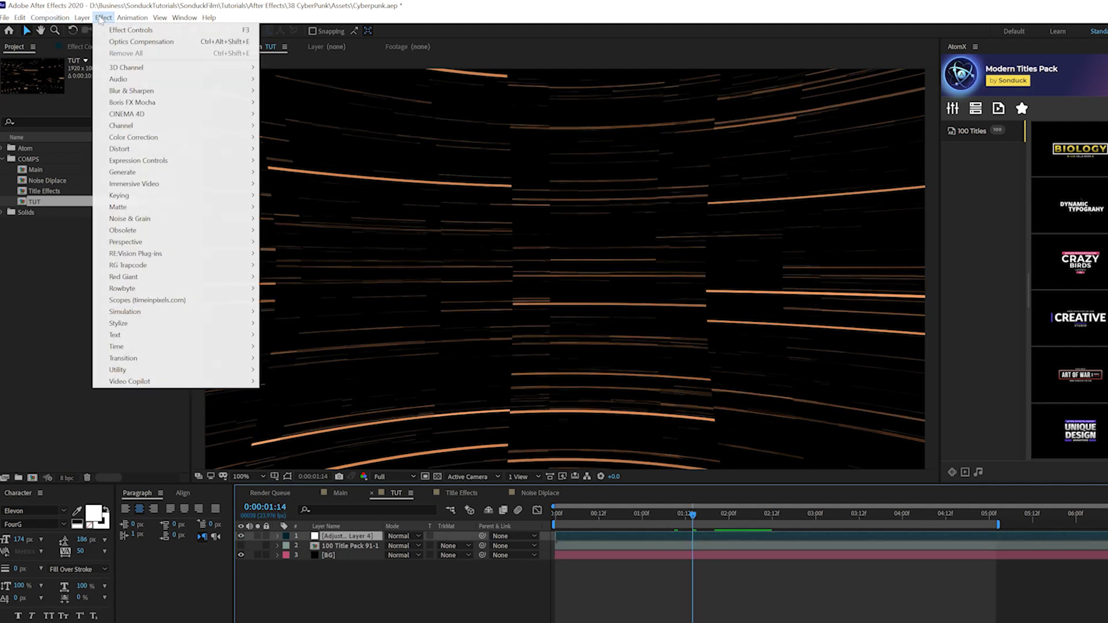
mouse_move(148, 325)
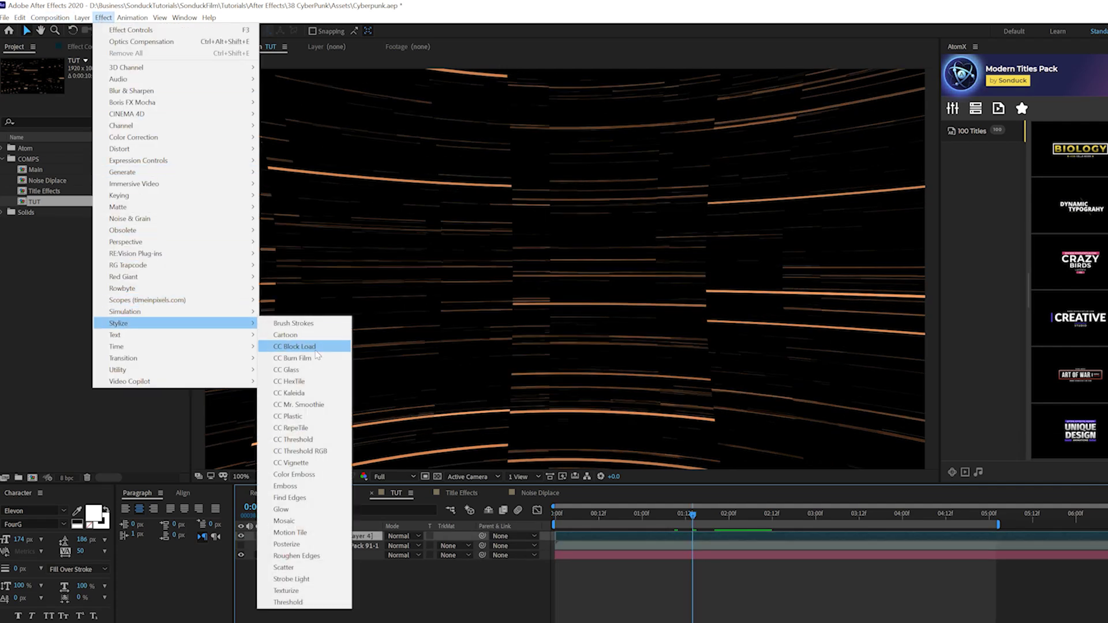
left_click(283, 509)
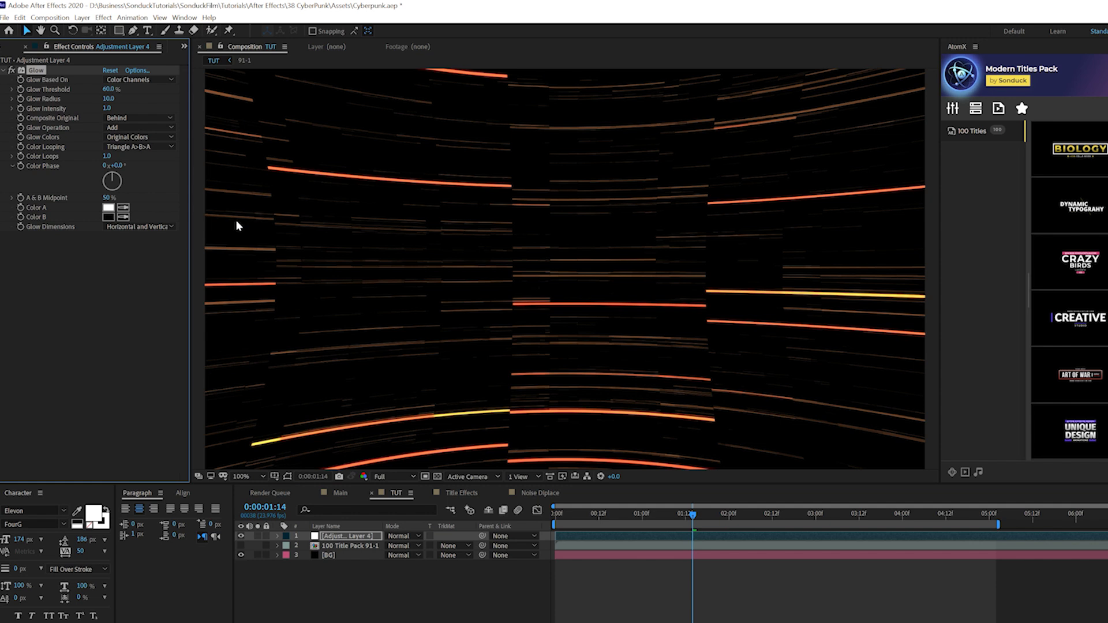
Add a second Glow to the adjustment layer with a Glow Threshold of 18% and a Glow Radius of 120.
left_click(20, 18)
left_click(35, 153)
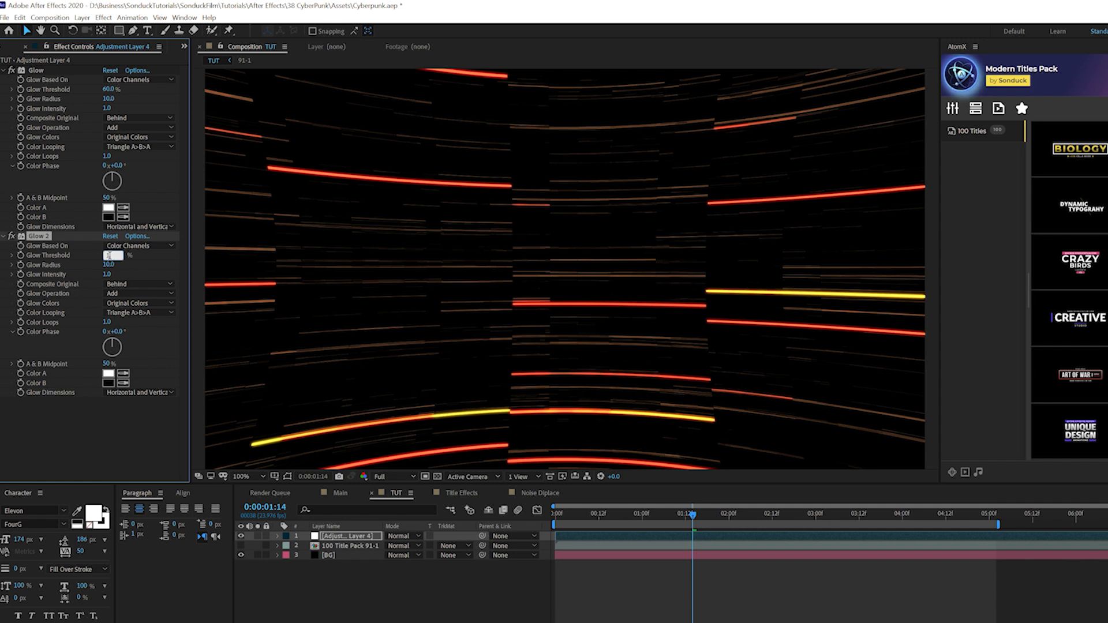
type("18")
left_click(161, 262)
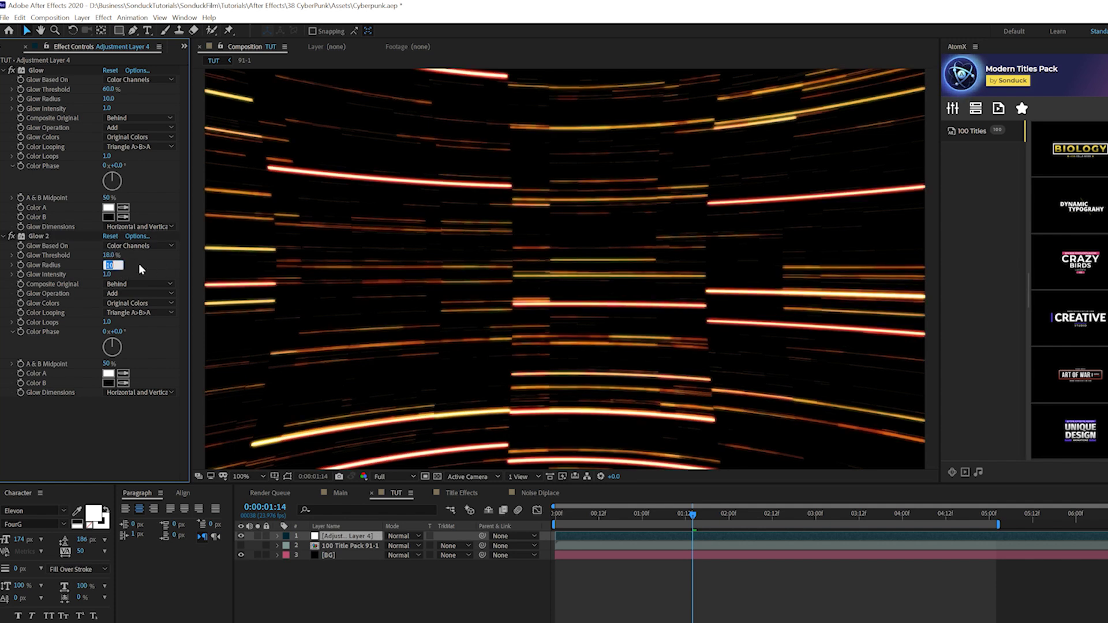
type("120")
key("Return")
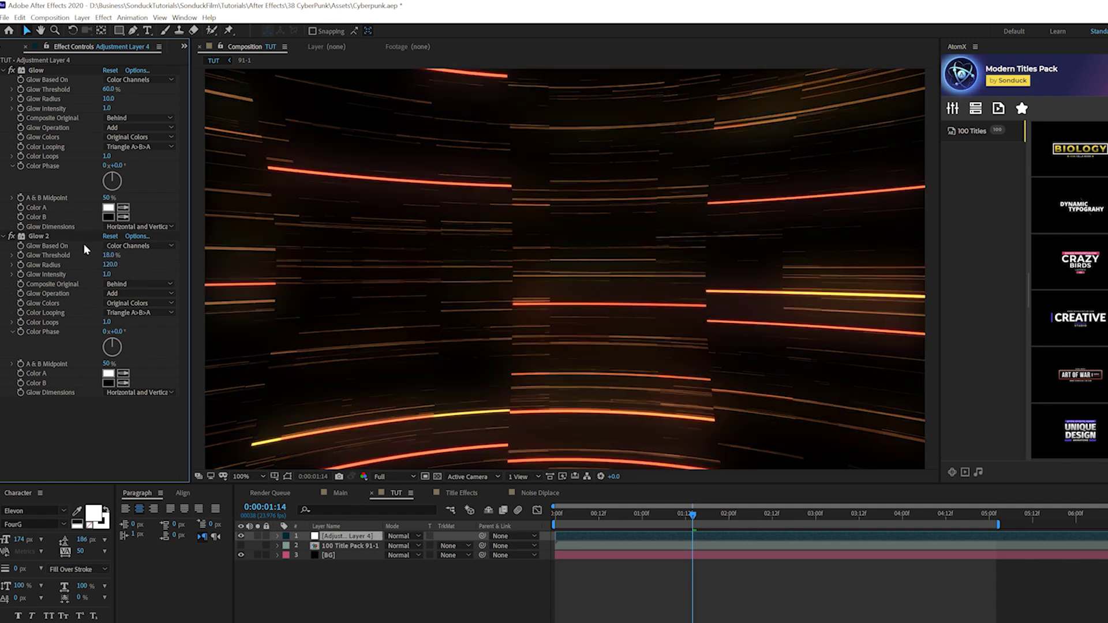
Duplicate Glow 2, set the copy's Glow Threshold to 60% and Glow Radius to 230, and duplicate that copy once more.
left_click(42, 237)
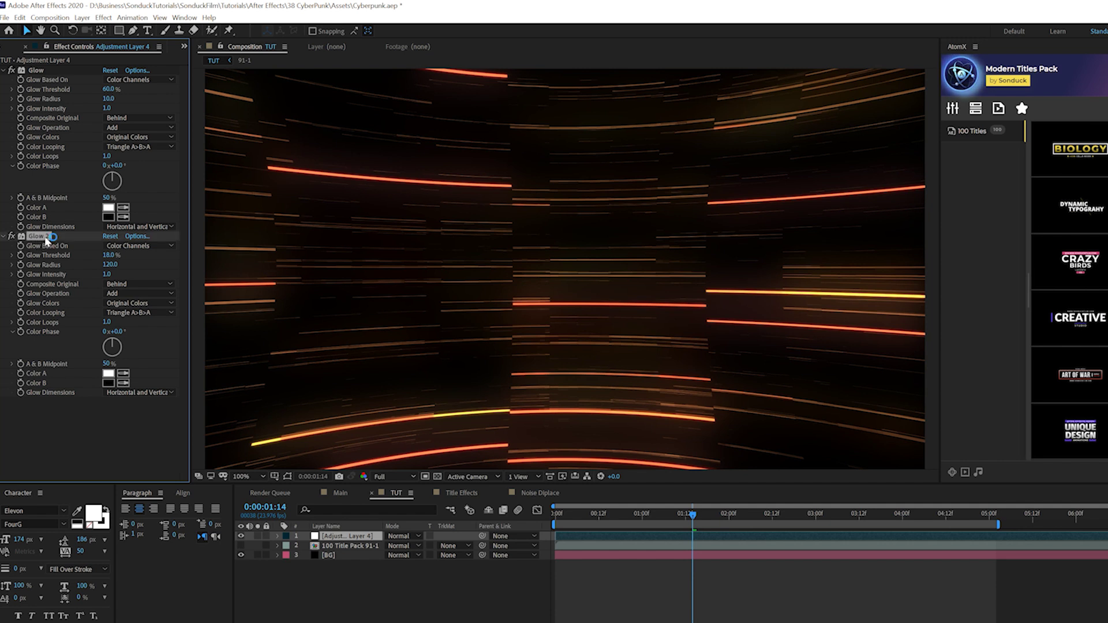
key("ctrl+d")
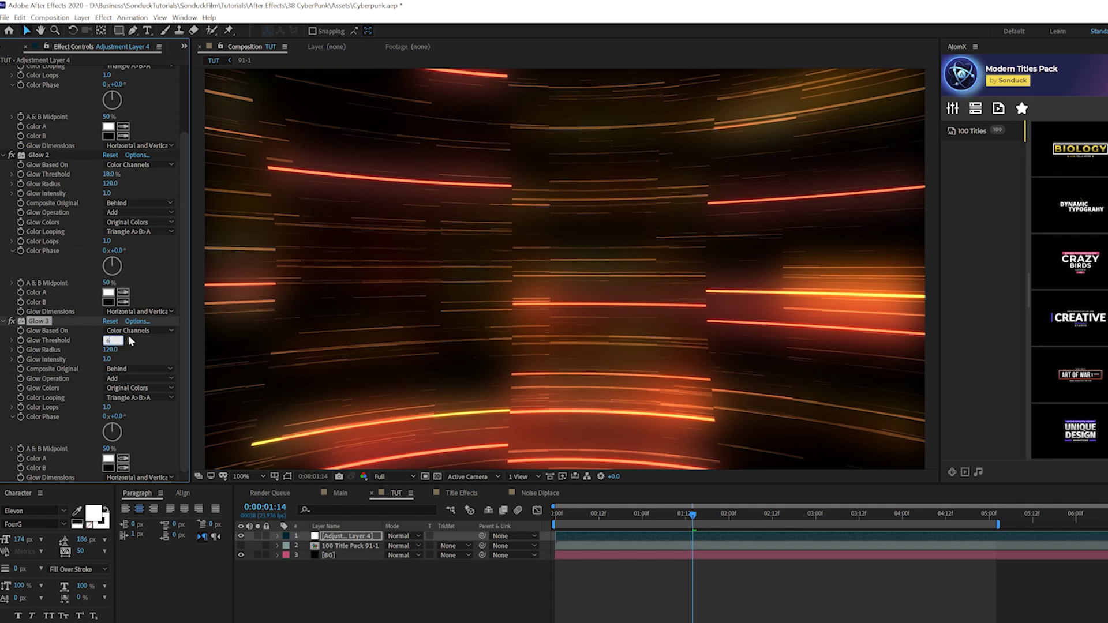
type("60")
key("Return")
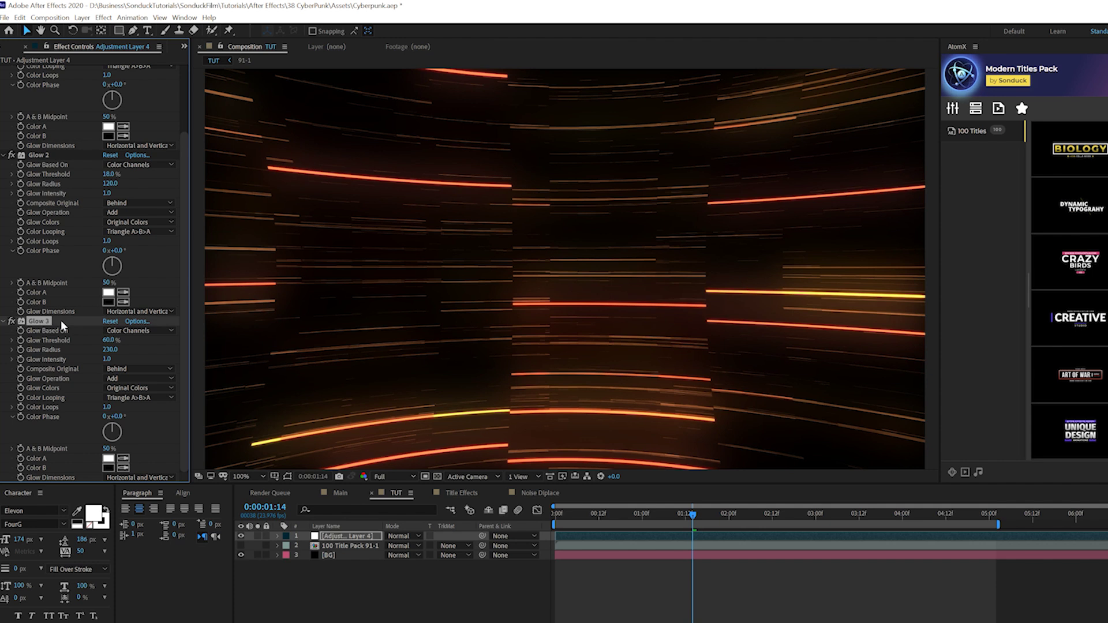
key("ctrl+d")
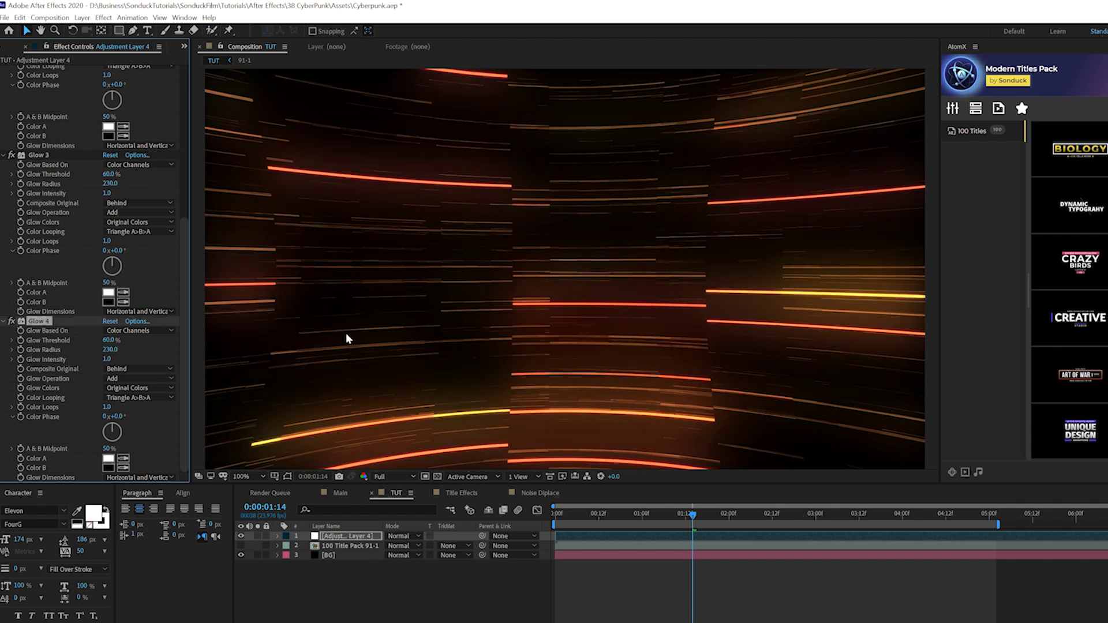
Play back the glowing streak background in the TUT composition to check its motion.
left_click(552, 312)
key("space")
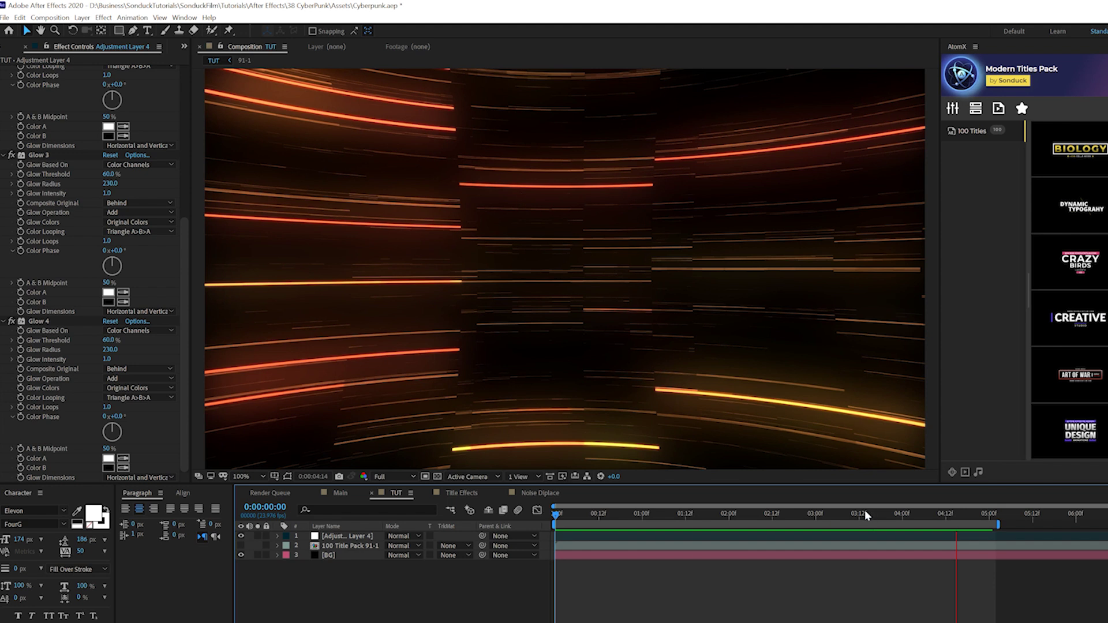
mouse_move(768, 515)
left_mouse_down()
mouse_move(740, 518)
mouse_move(751, 518)
left_mouse_up()
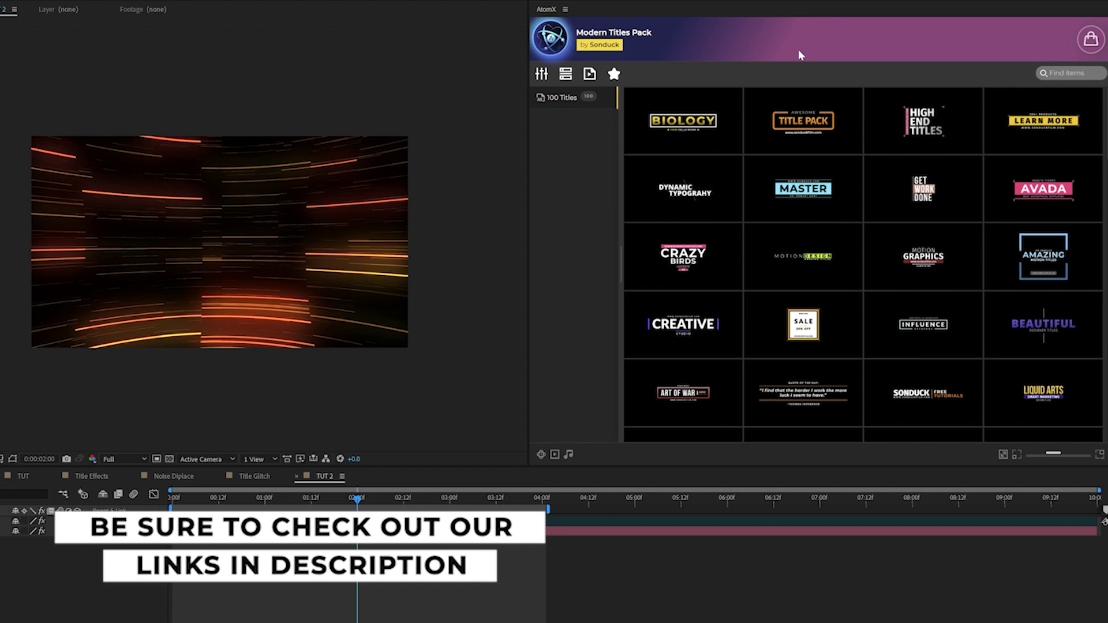
Browse the Modern Titles Pack and apply title 86, Raleway Strong Bold, over the streak background.
scroll(664, 231, "down", 3)
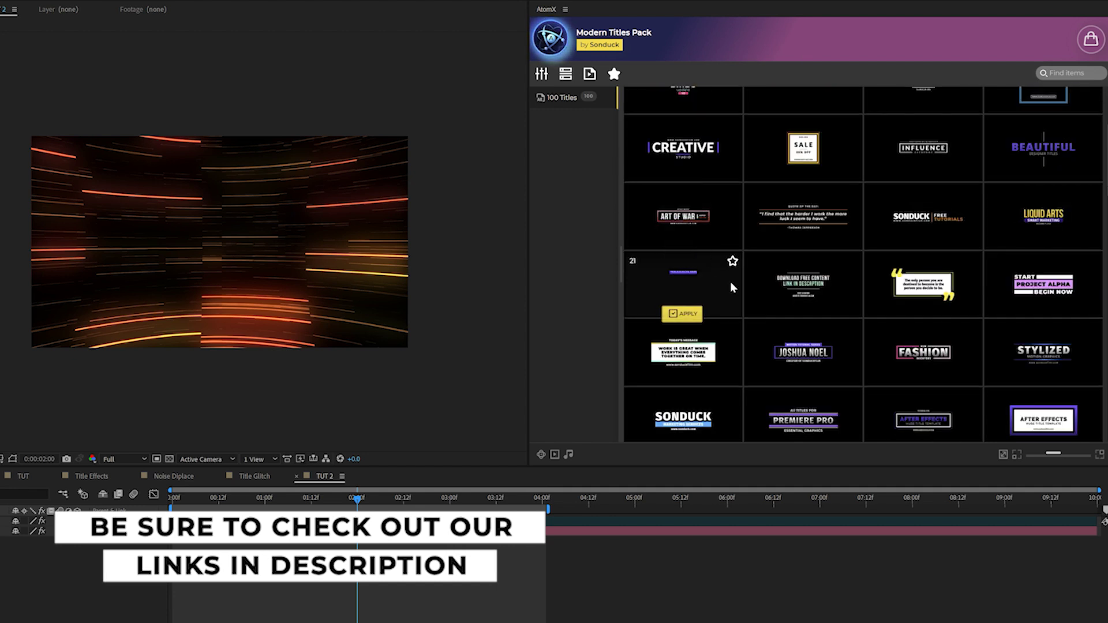
scroll(742, 224, "down", 5)
mouse_move(792, 203)
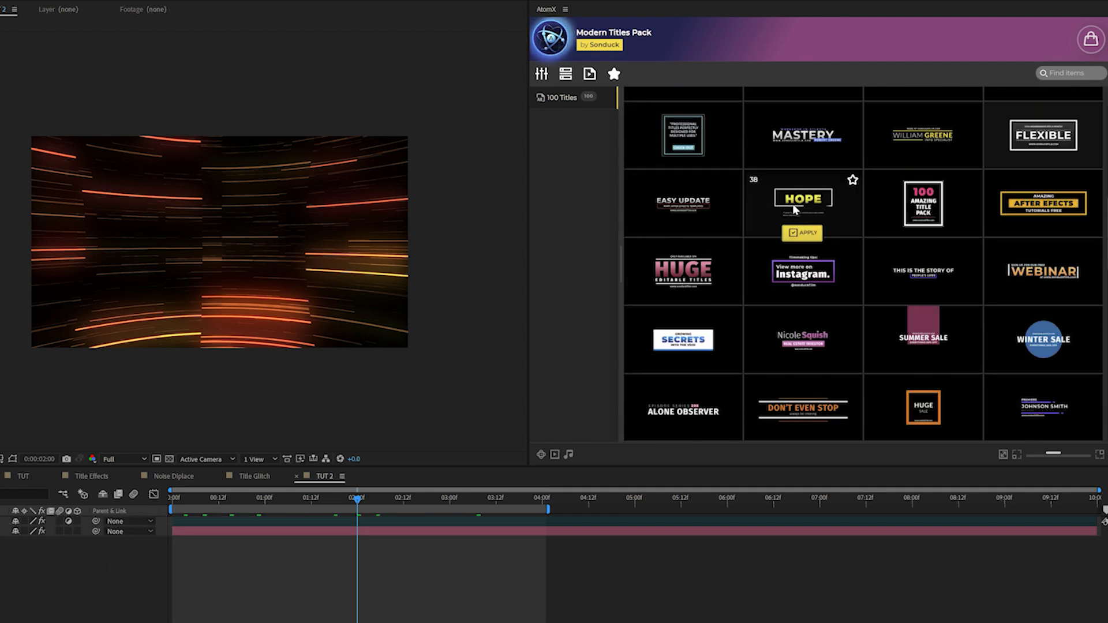
scroll(786, 208, "down", 1)
scroll(802, 260, "down", 10)
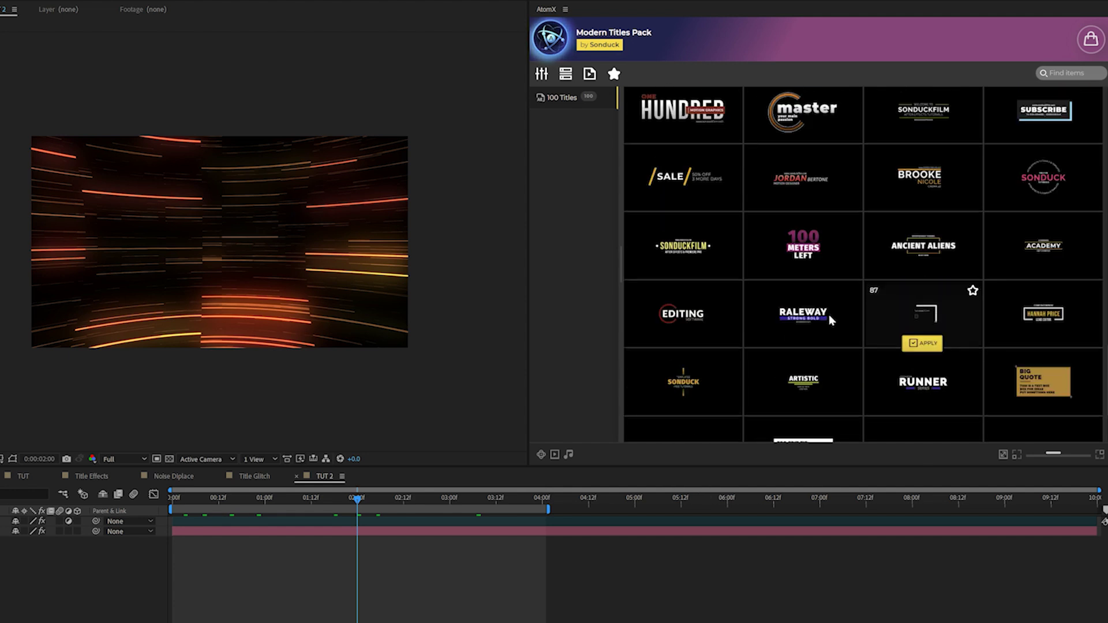
left_click(802, 344)
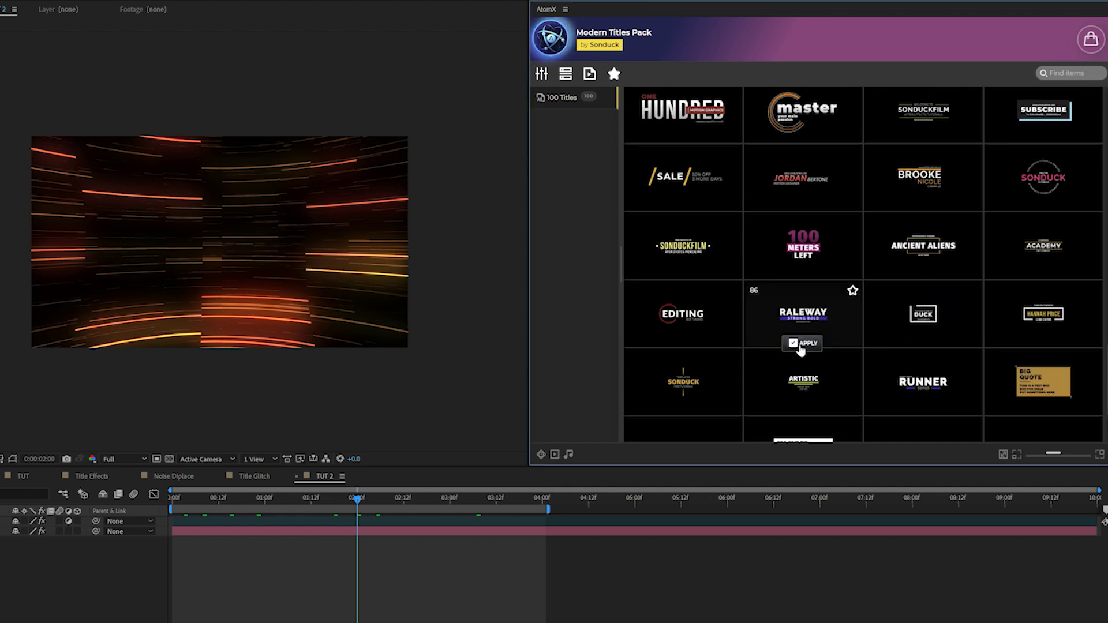
left_click_drag(252, 525, 215, 527)
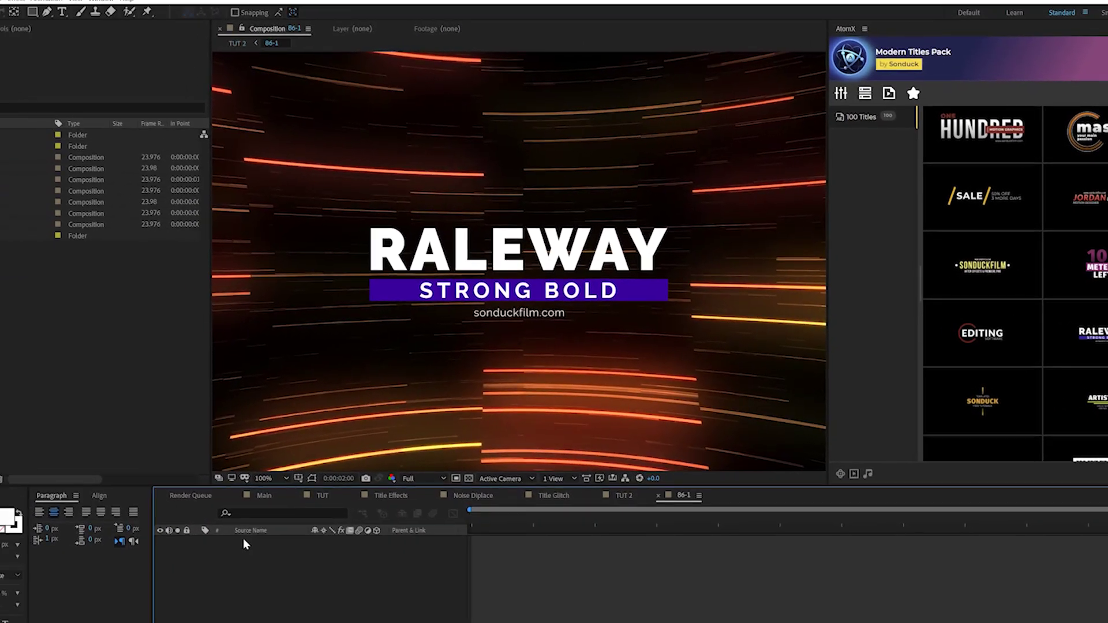
In the Raleway title's Control layer, change Shape Color 04 to orange and toggle Title 1 ON/OFF.
double_click(244, 539)
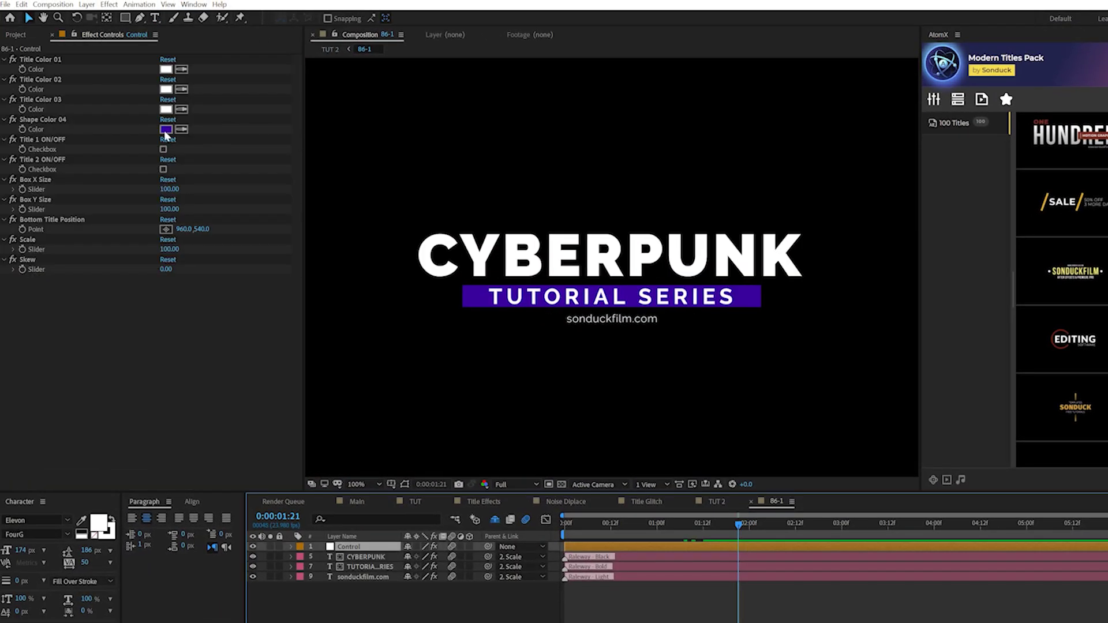
left_click(166, 129)
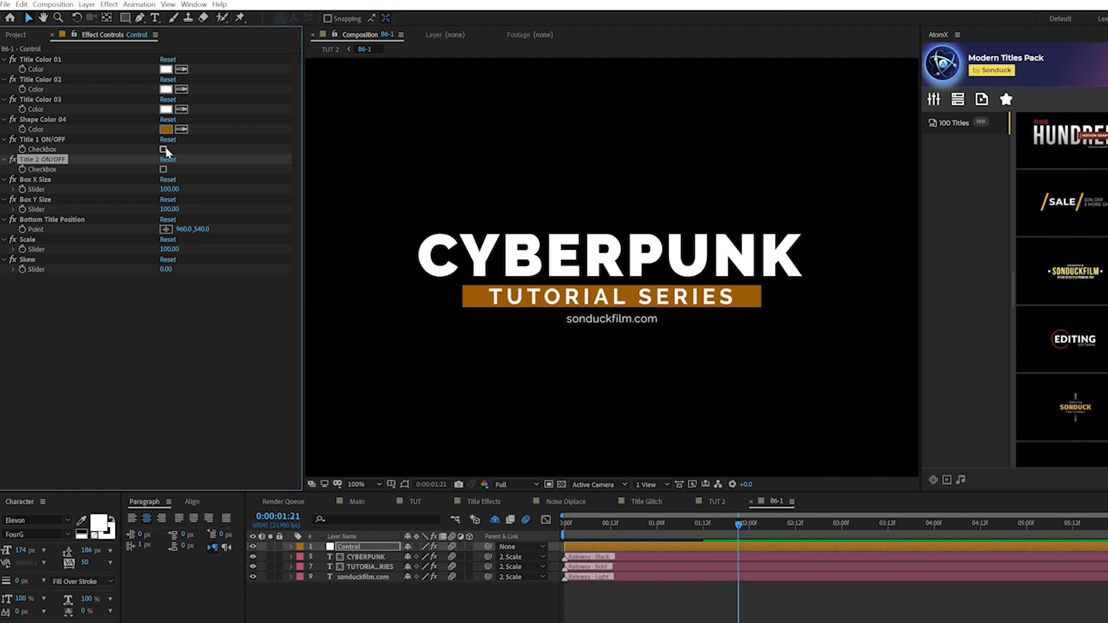
left_click(163, 149)
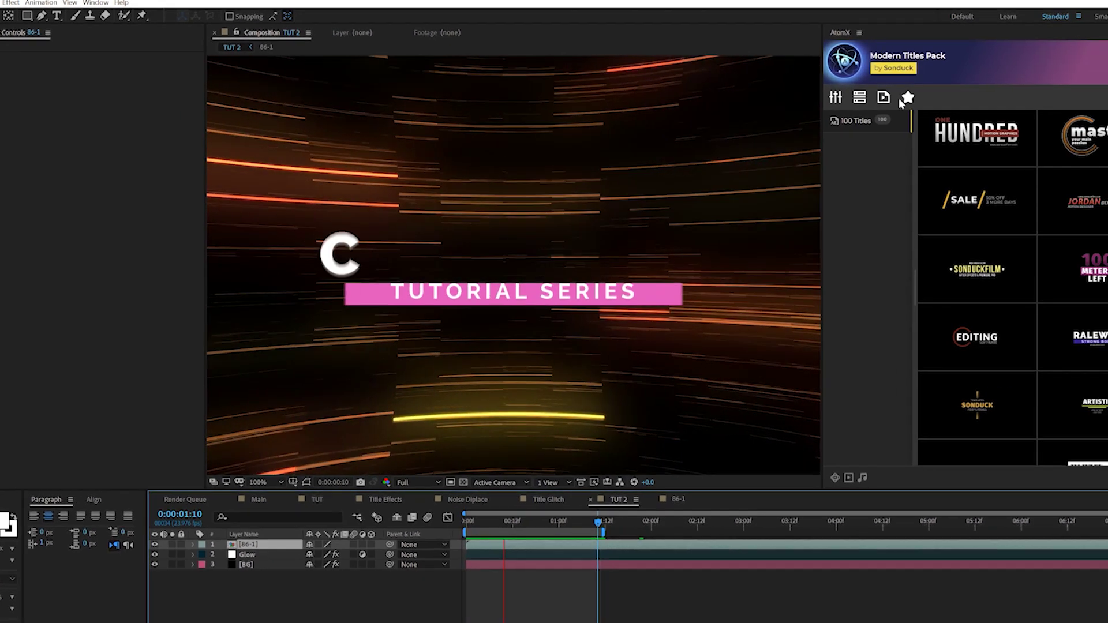
Switch AtomX to the MGSP package and apply Cluster 41 from its Motion Graphics Clusters.
left_click(1005, 60)
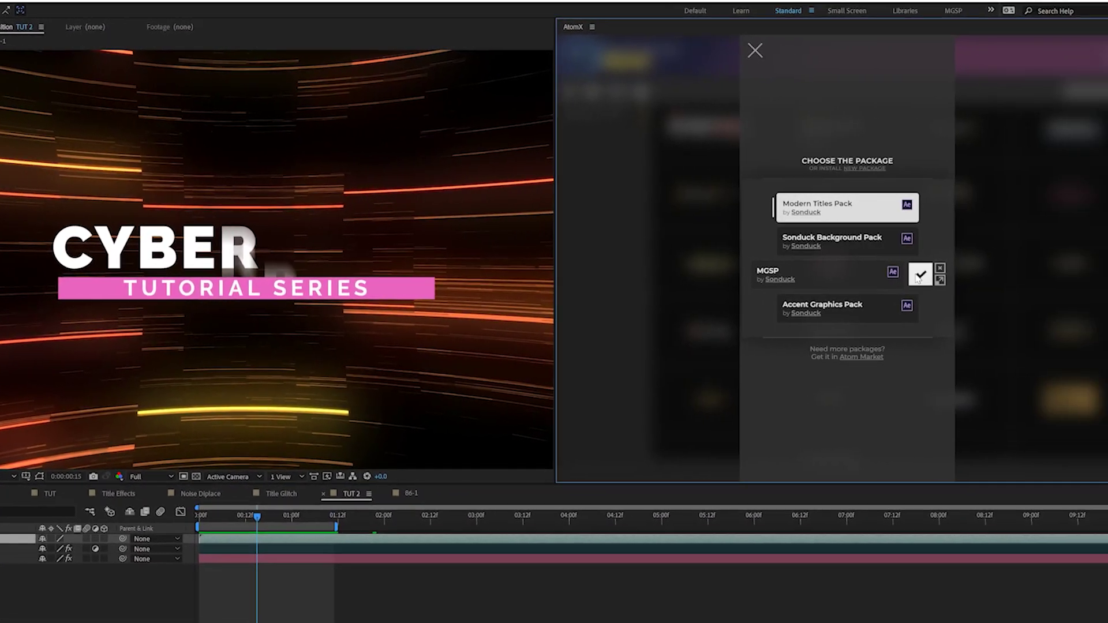
left_click(931, 275)
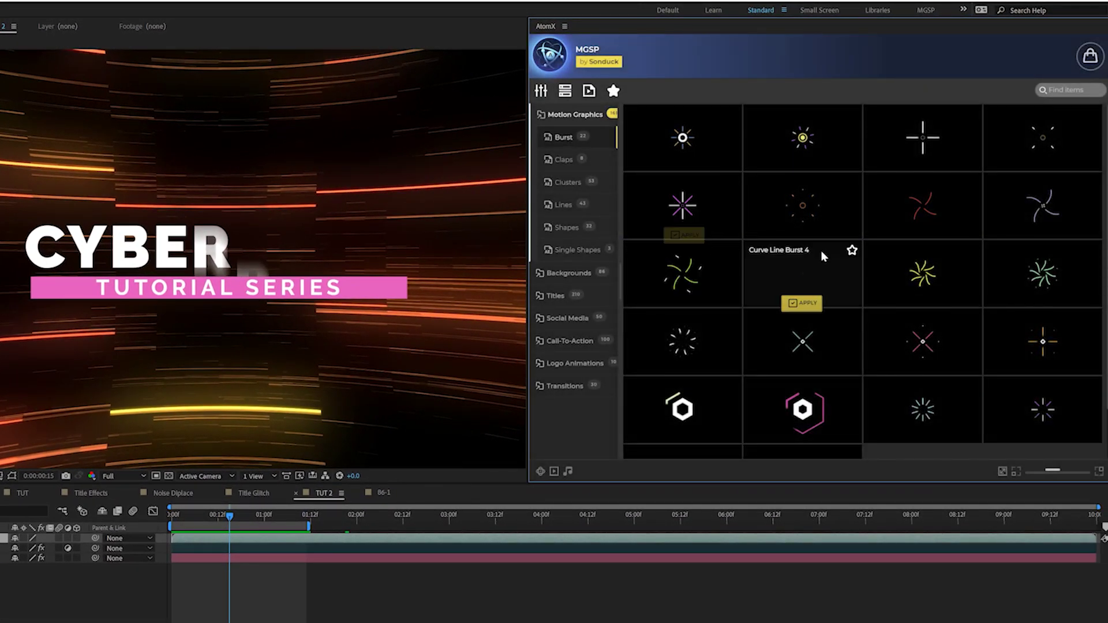
scroll(820, 254, "down", 1)
left_click(568, 182)
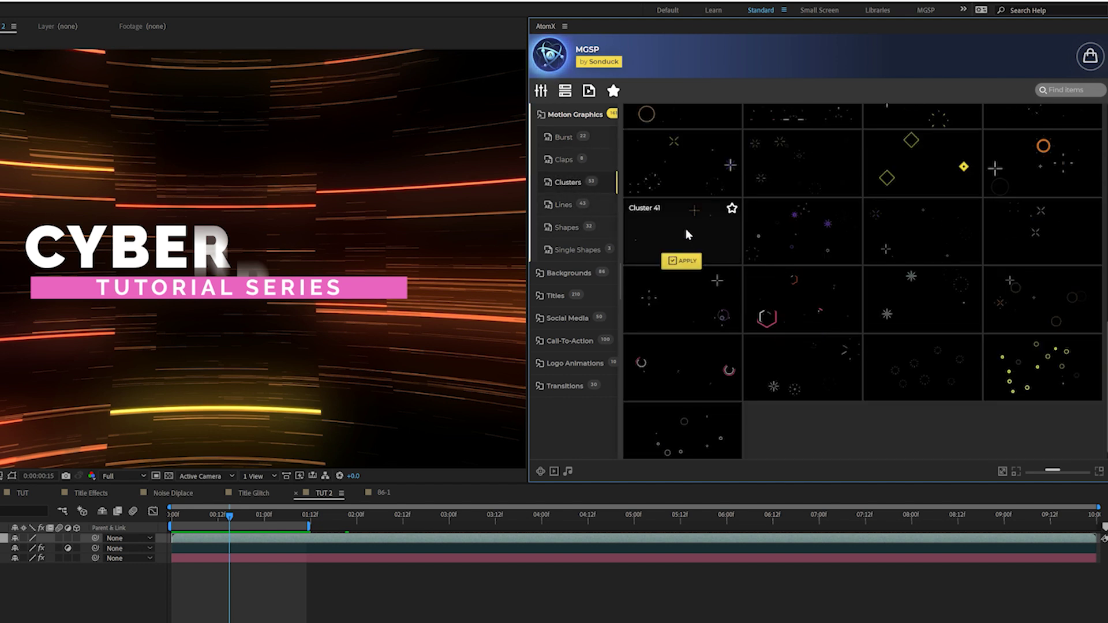
left_click(683, 261)
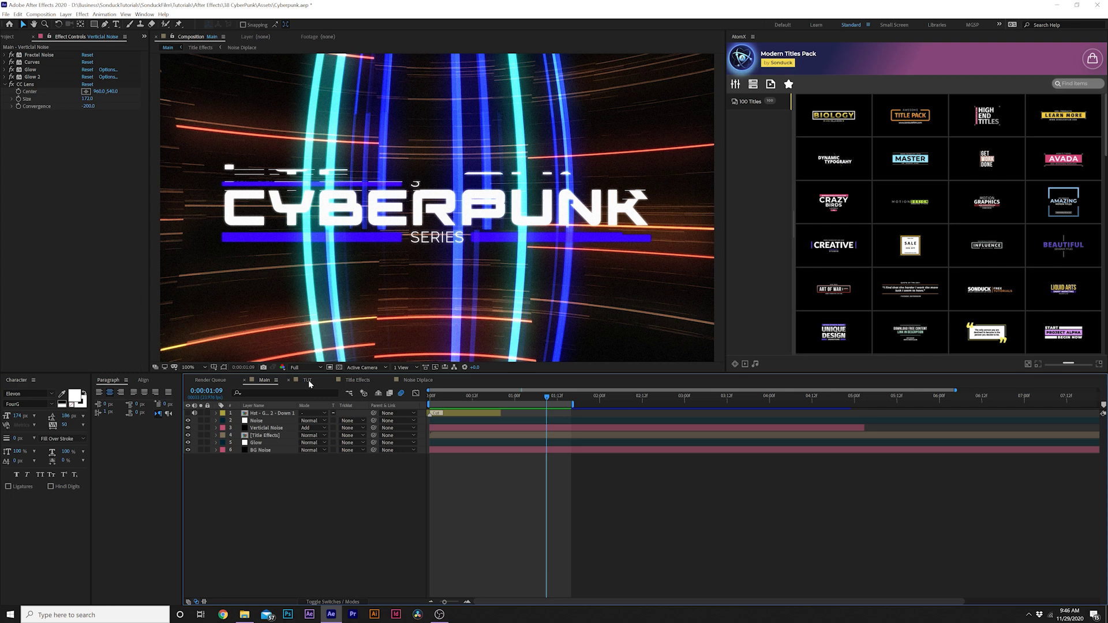
Switch to the TUT composition and create a black full-size solid named Overlay Glitch.
left_click(308, 380)
left_click(65, 14)
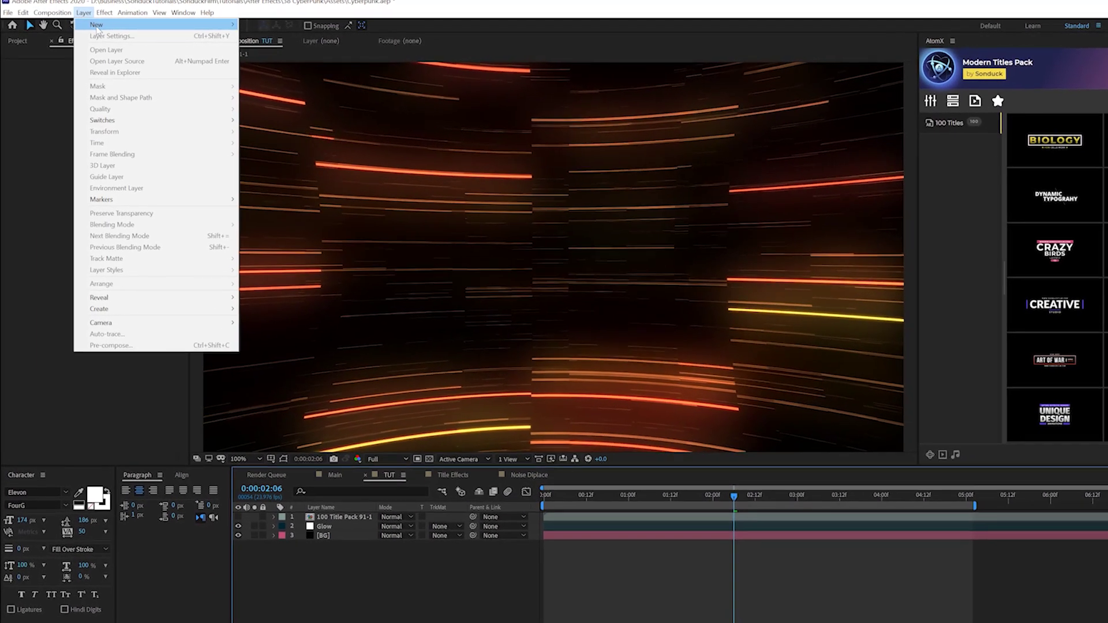
mouse_move(96, 26)
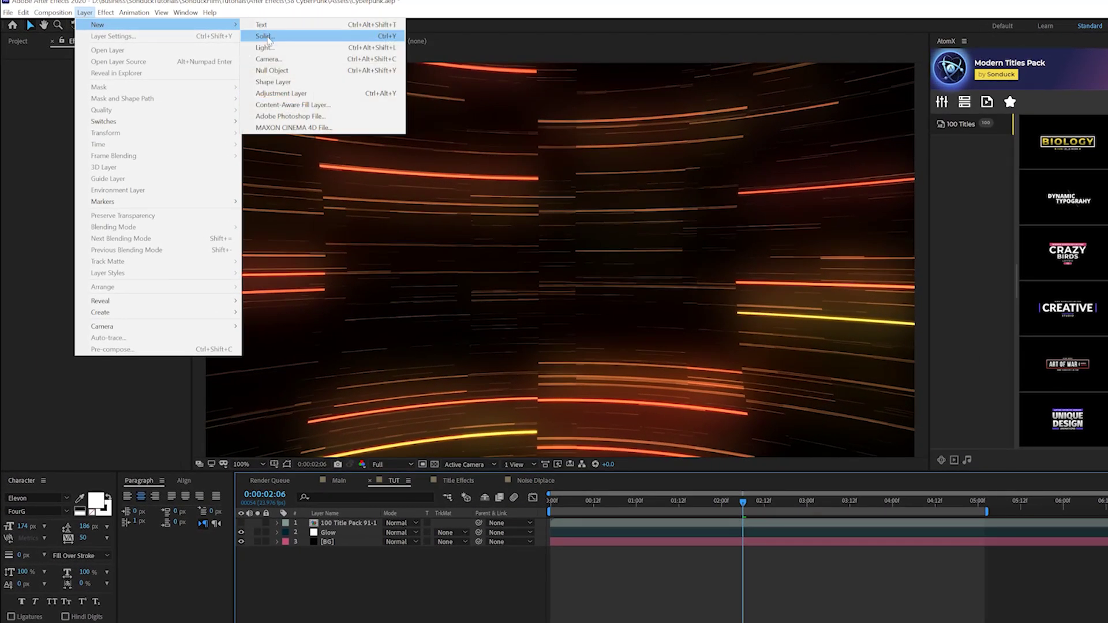
left_click(262, 35)
type("Overlay L")
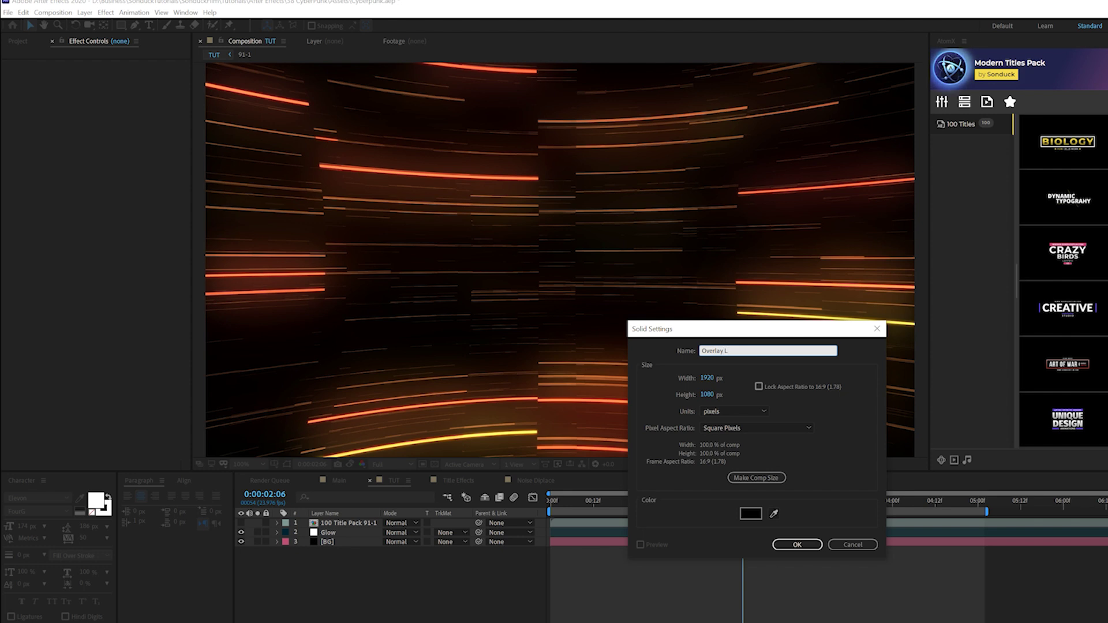
type("litch")
key("Return")
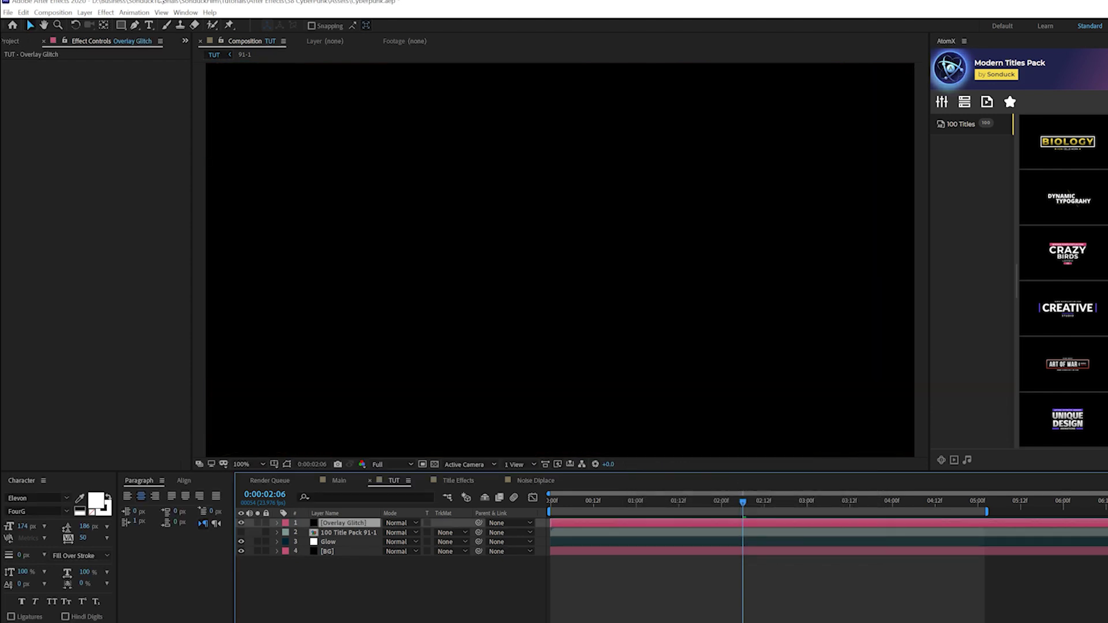
Apply Fractal Noise to the Overlay Glitch solid with Fractal Type Turbulent Basic and Noise Type Block.
left_click(106, 12)
mouse_move(133, 211)
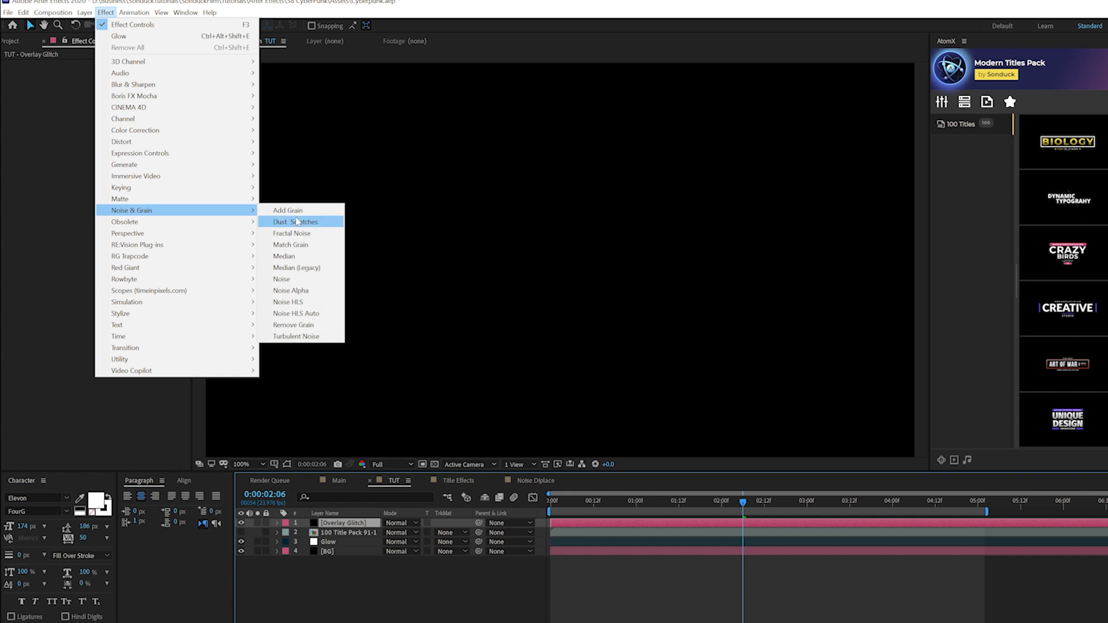
left_click(299, 234)
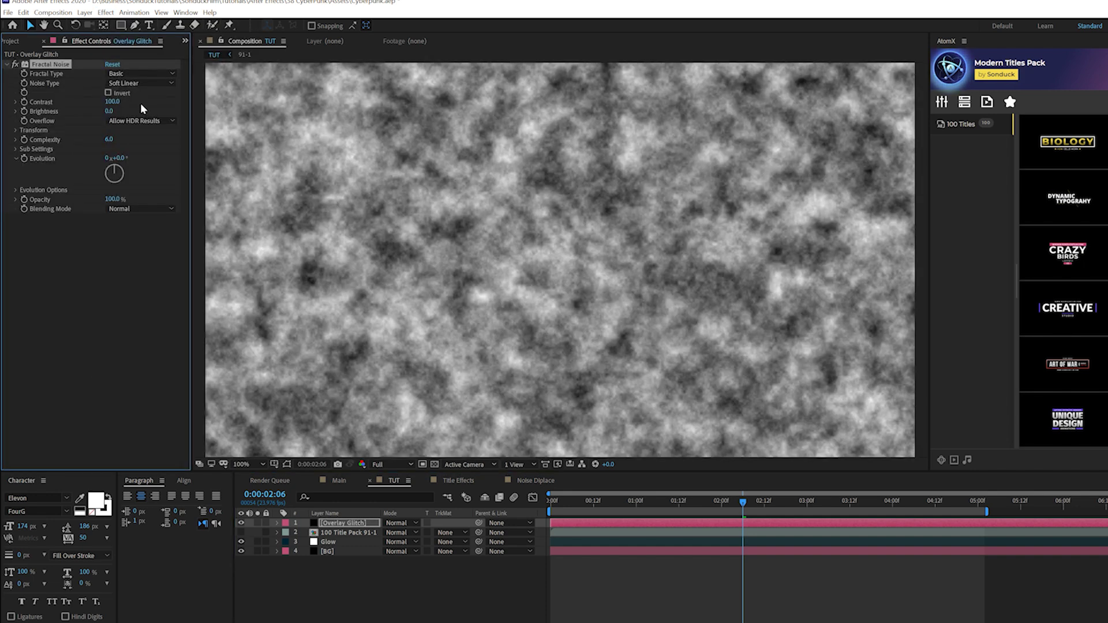
left_click(164, 73)
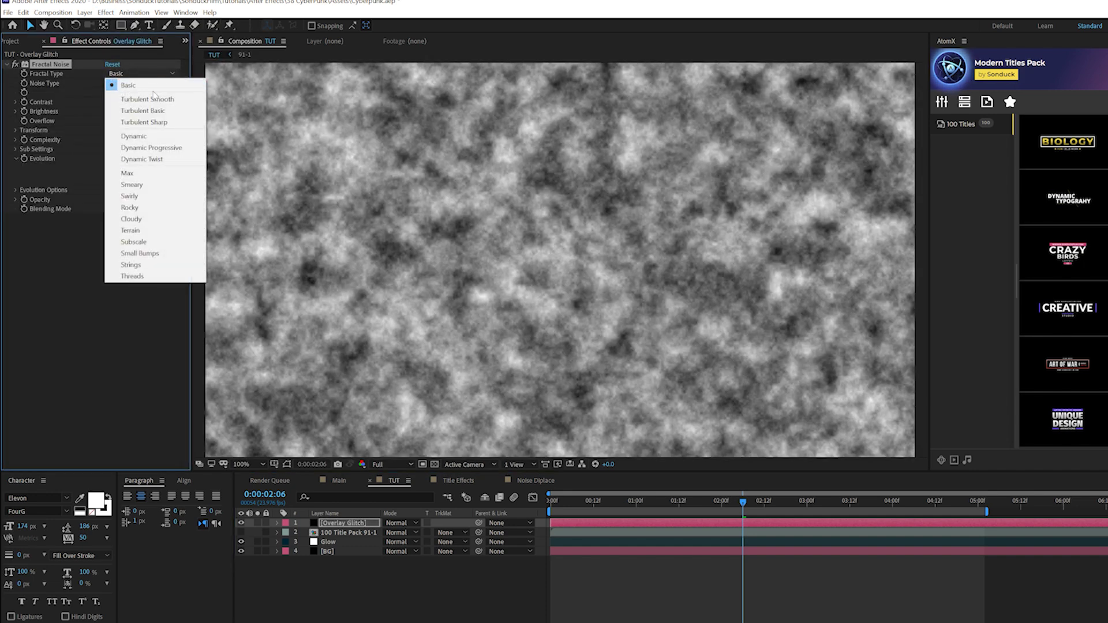
left_click(151, 110)
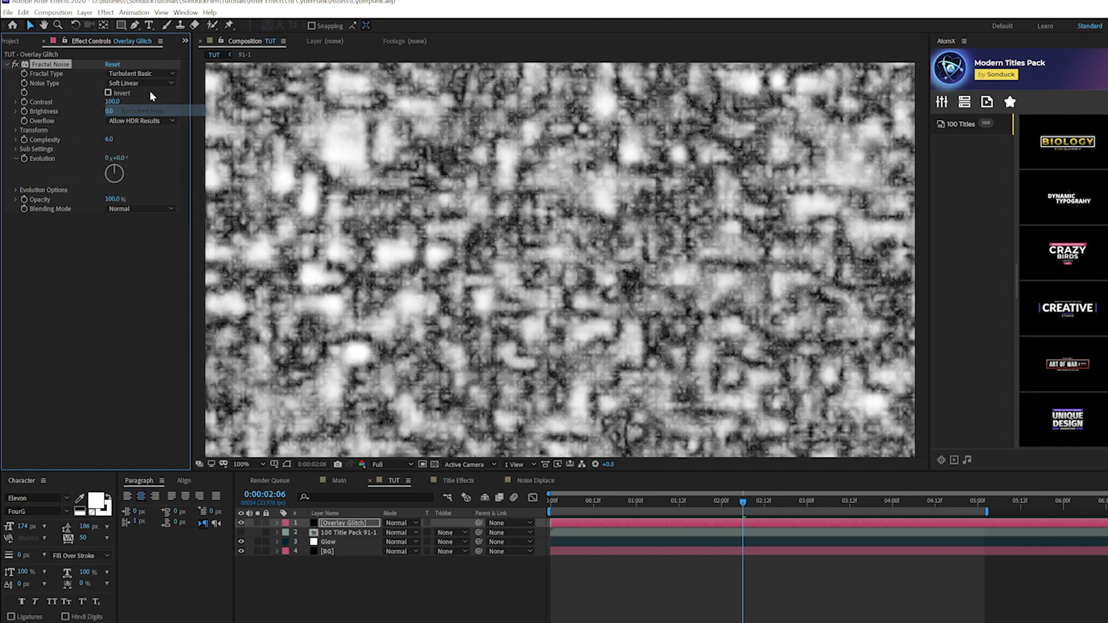
left_click(147, 84)
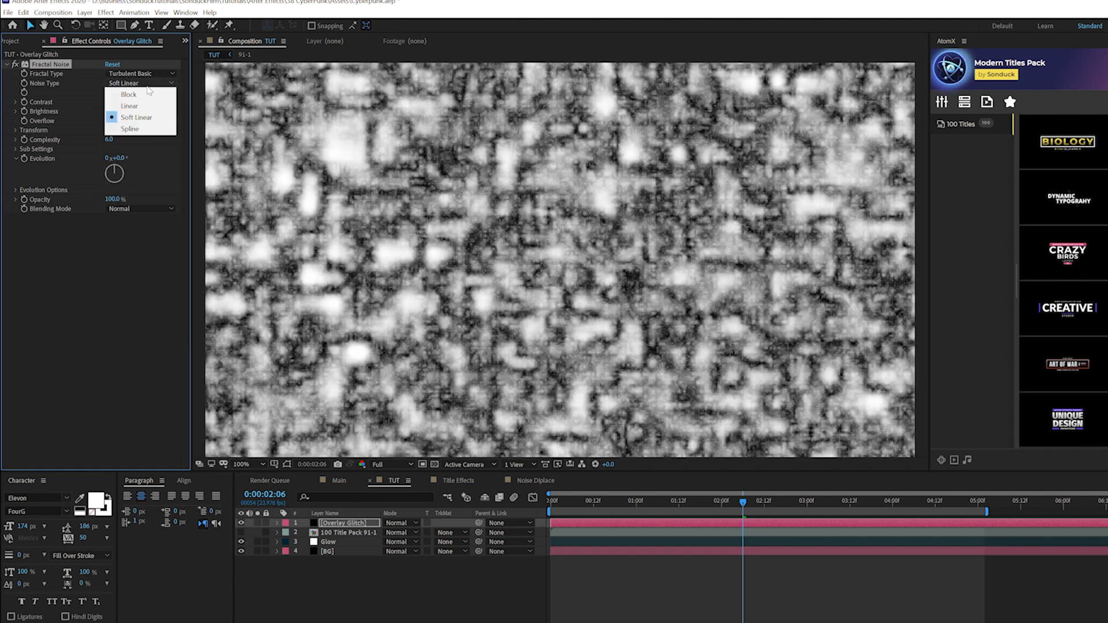
left_click(118, 92)
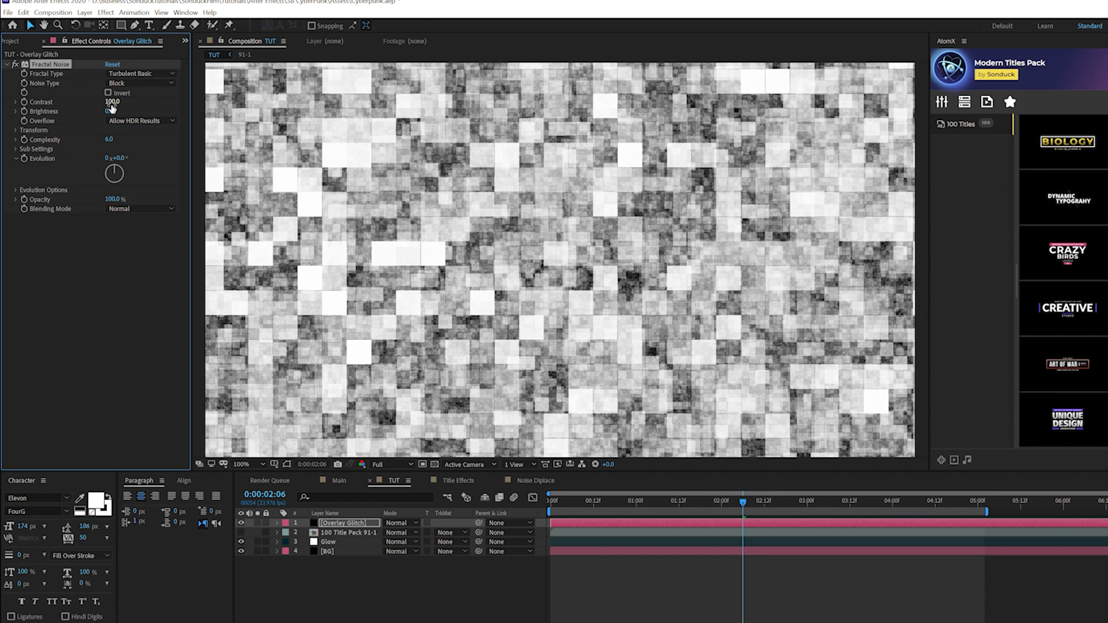
Set the Fractal Noise Contrast to 450 and Brightness to -350 on the Overlay Glitch layer.
left_click(112, 102)
type("45")
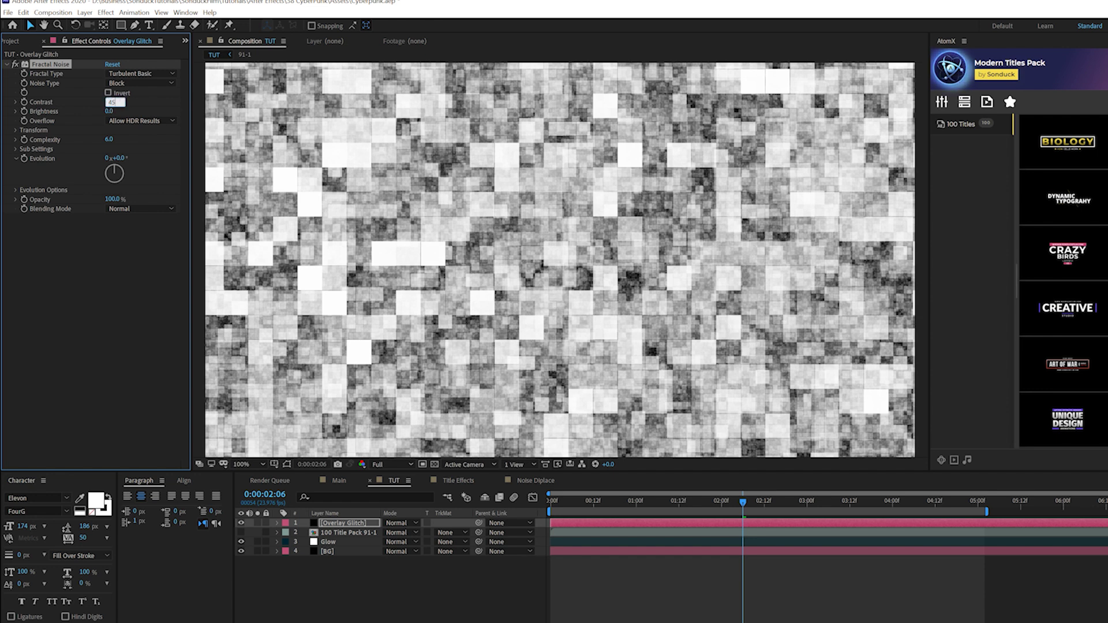
type("0")
left_click(110, 111)
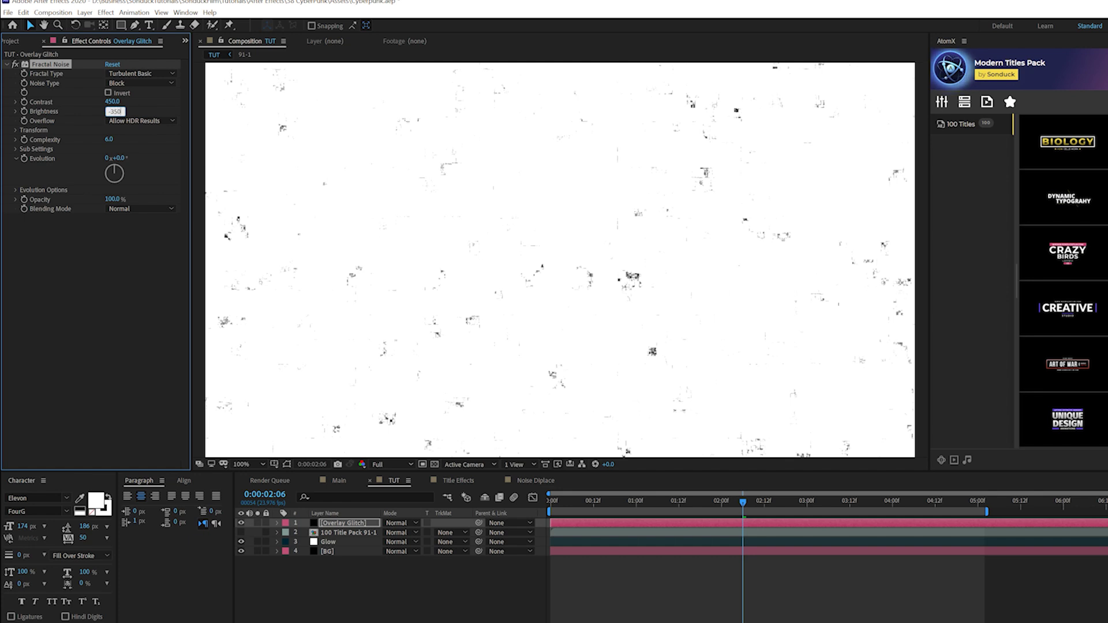
type("-350")
key("Return")
Rotate the Overlay Glitch layer's fractal noise by 90 degrees in its Transform settings.
left_click(16, 131)
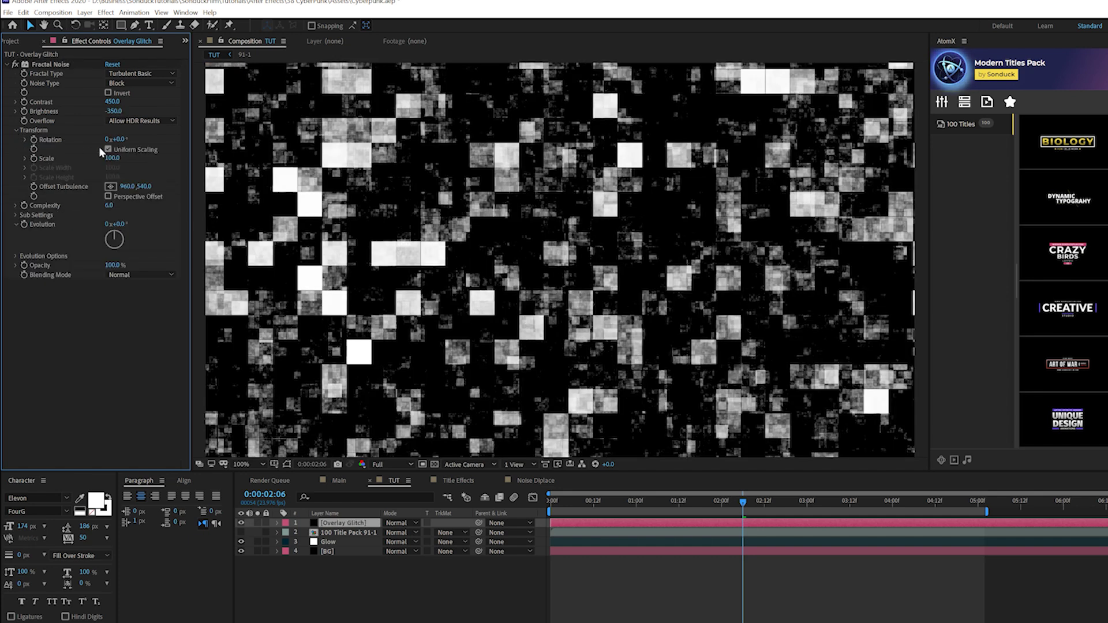
left_click(117, 139)
type("90")
key("Return")
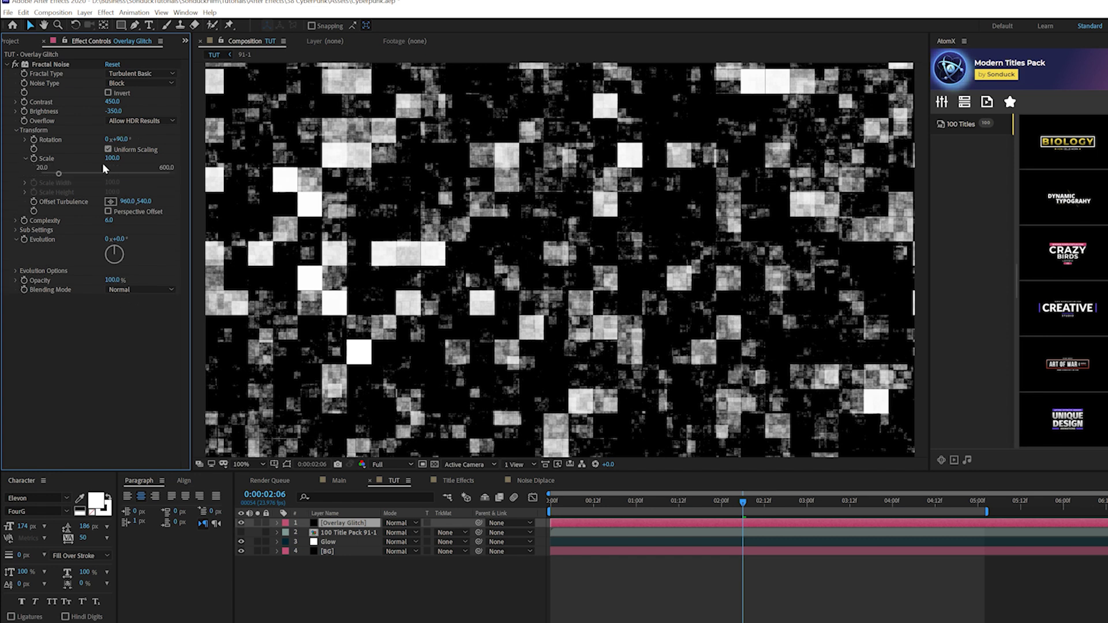
Turn off Uniform Scaling for the Overlay Glitch fractal noise and set Scale Width to 5100 and Scale Height to 51.
left_click(108, 150)
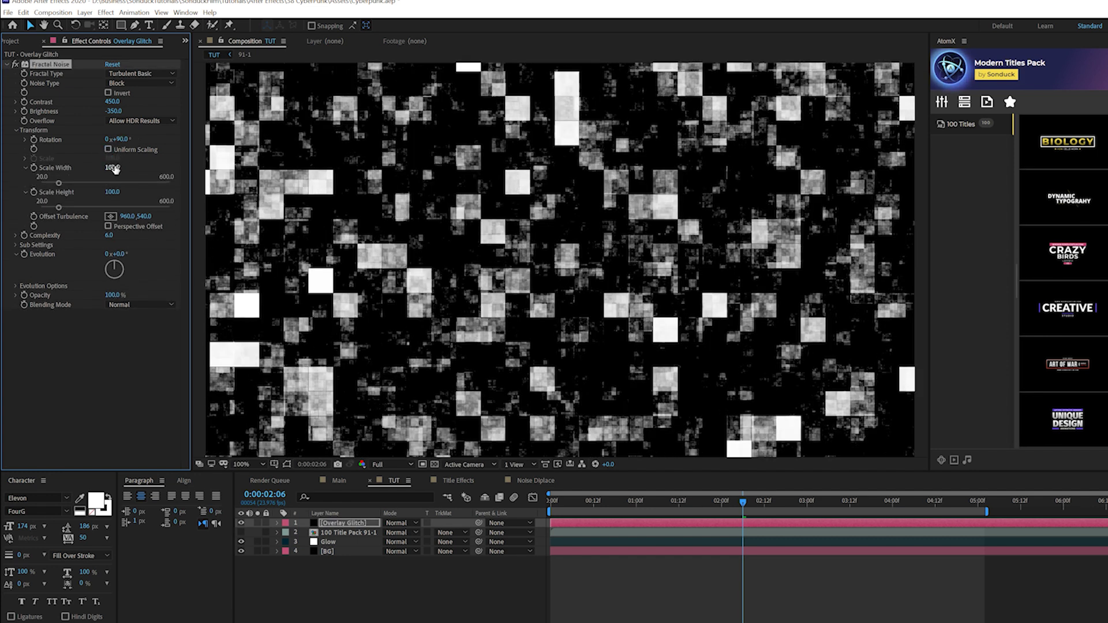
left_click(114, 167)
type("5")
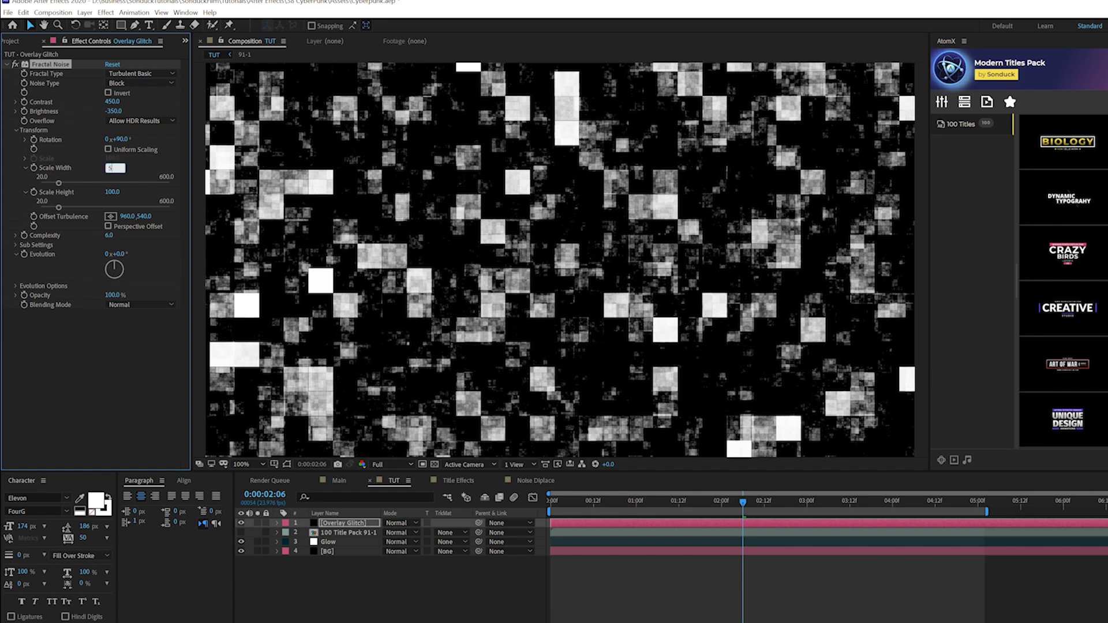
type("100")
left_click(155, 382)
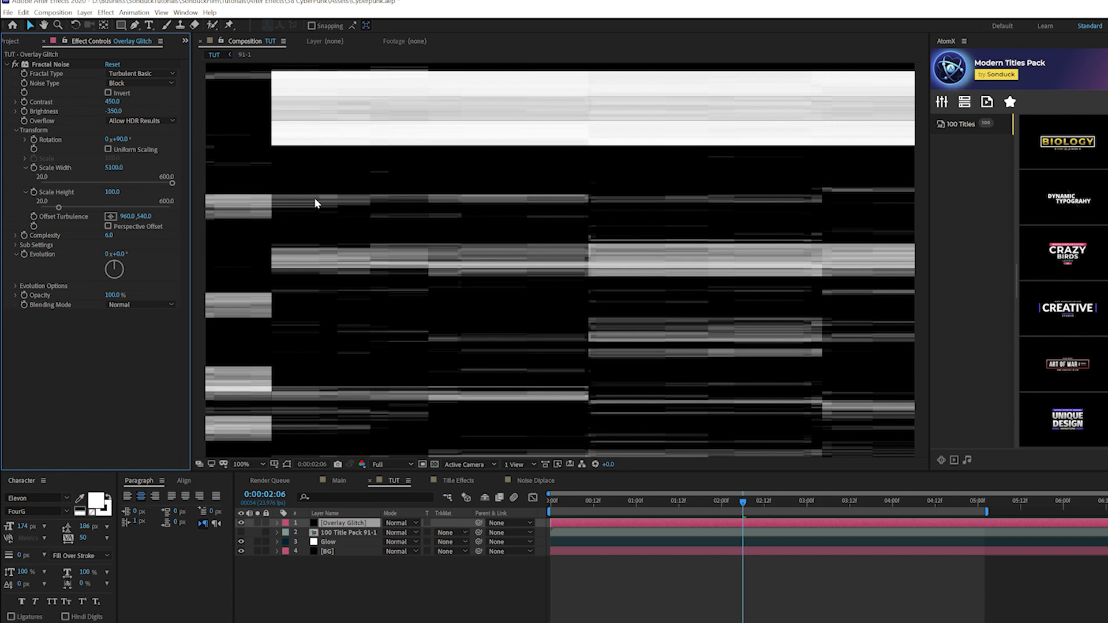
left_click(112, 191)
key("BackSpace")
key("Return")
Keyframe the Fractal Noise Complexity from 6 at the composition start to 1 at 0:00:02:16.
left_click(551, 502)
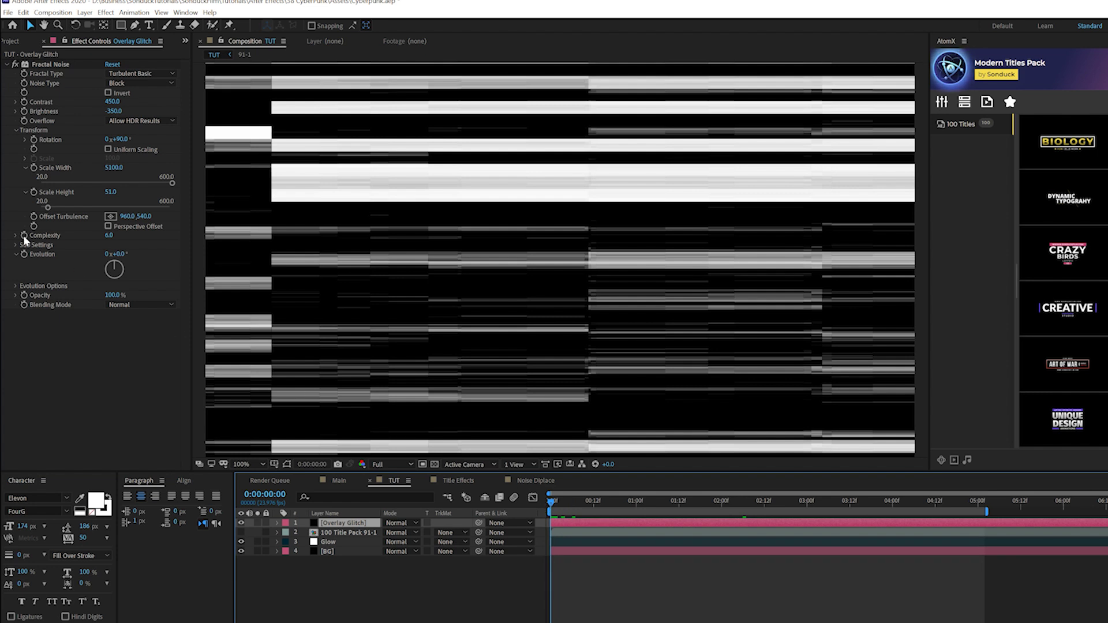
left_click(25, 236)
left_click_drag(551, 502, 779, 522)
left_click(109, 235)
type("1")
key("Return")
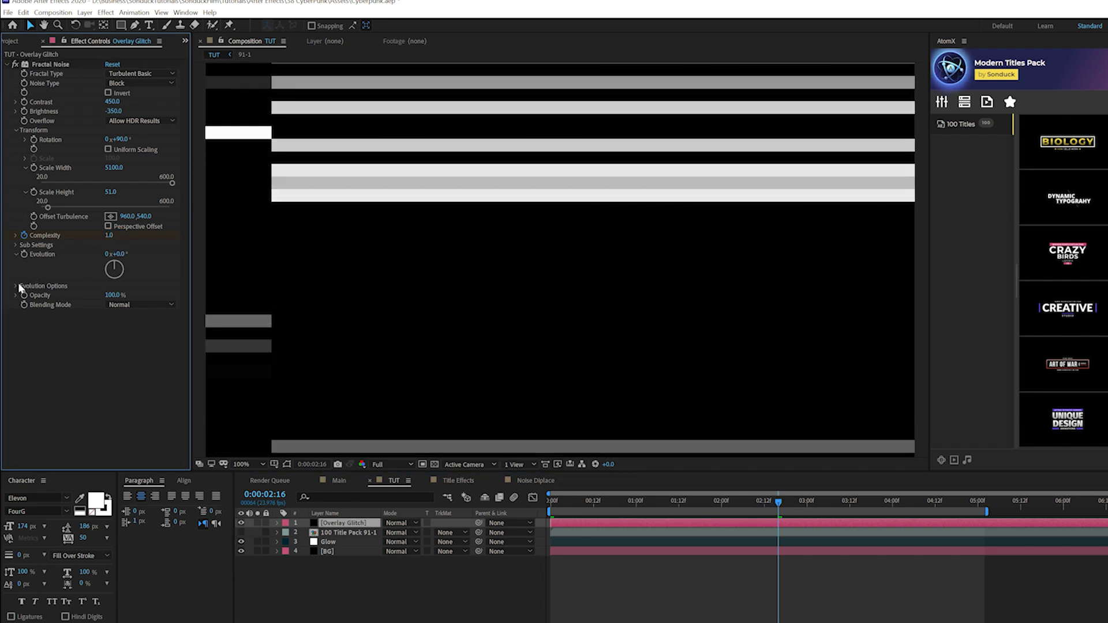
Add the expression time*8 to the Fractal Noise Random Seed and preview the flickering bars.
left_click(16, 286)
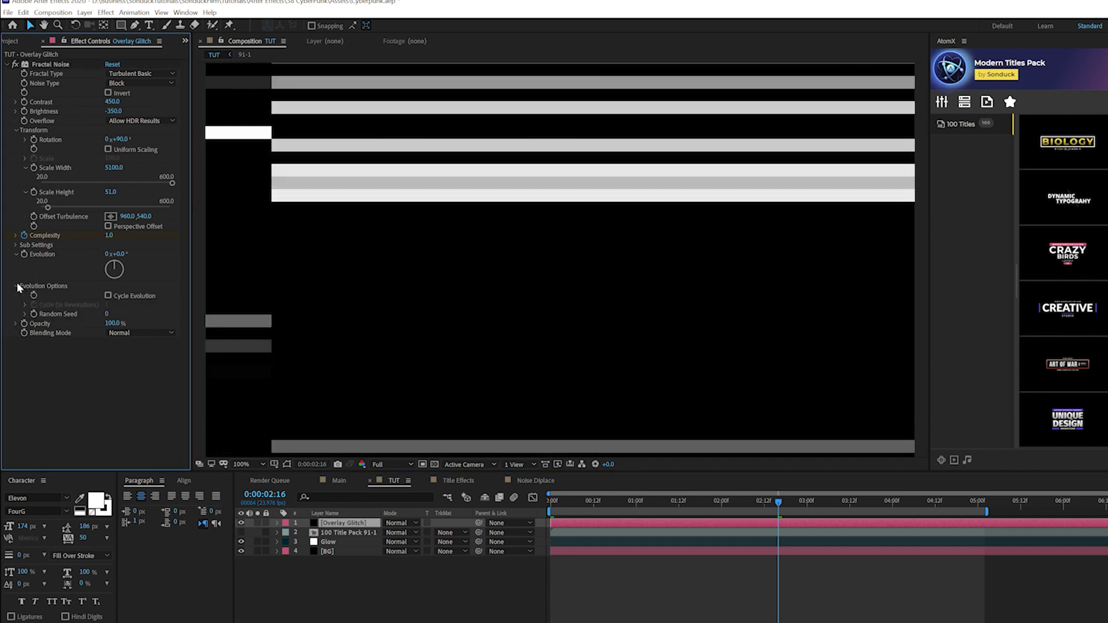
left_click(34, 314, "alt")
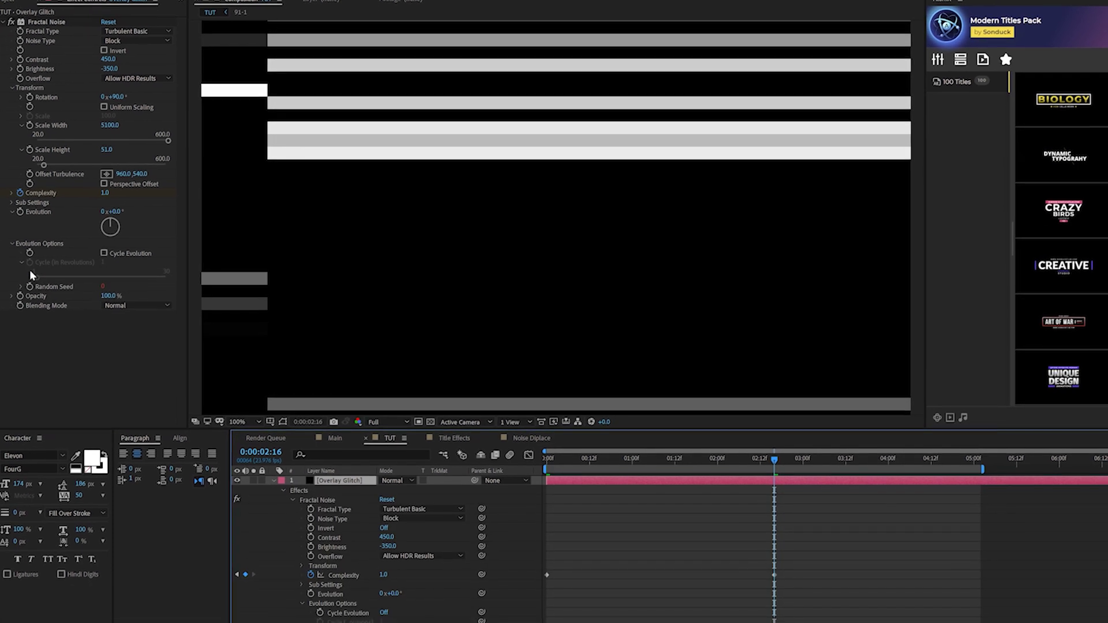
type("time*8")
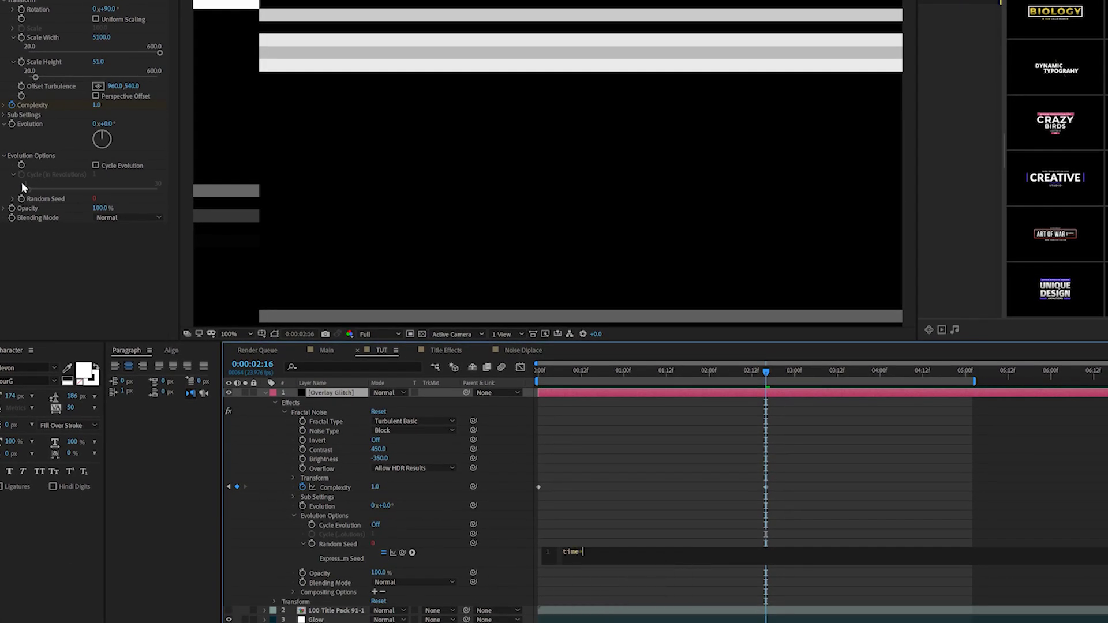
left_click(623, 372)
left_click_drag(641, 382, 687, 389)
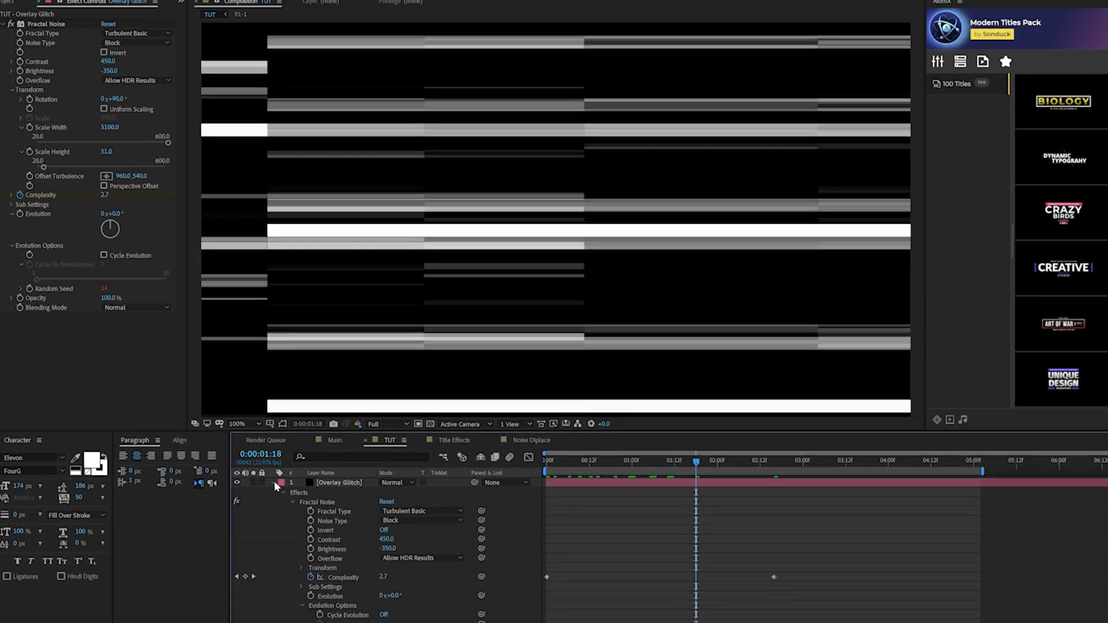
Rotate the Overlay Glitch layer by 90 degrees and set its blending mode to Screen.
left_click(265, 394)
left_click(322, 397)
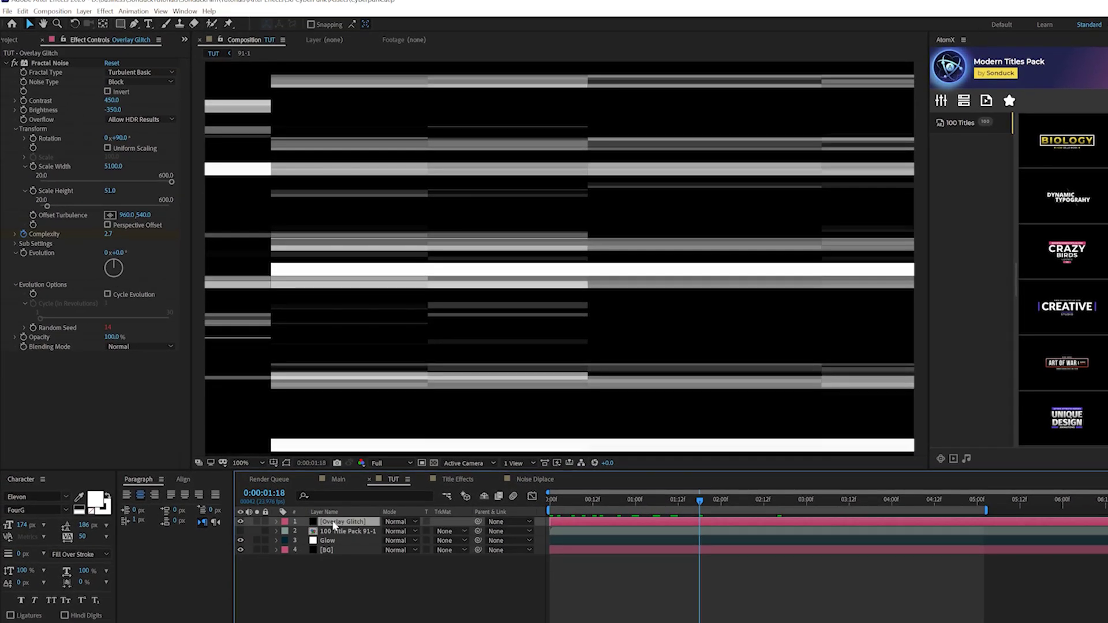
key("r")
left_click(399, 532)
type("90")
key("Return")
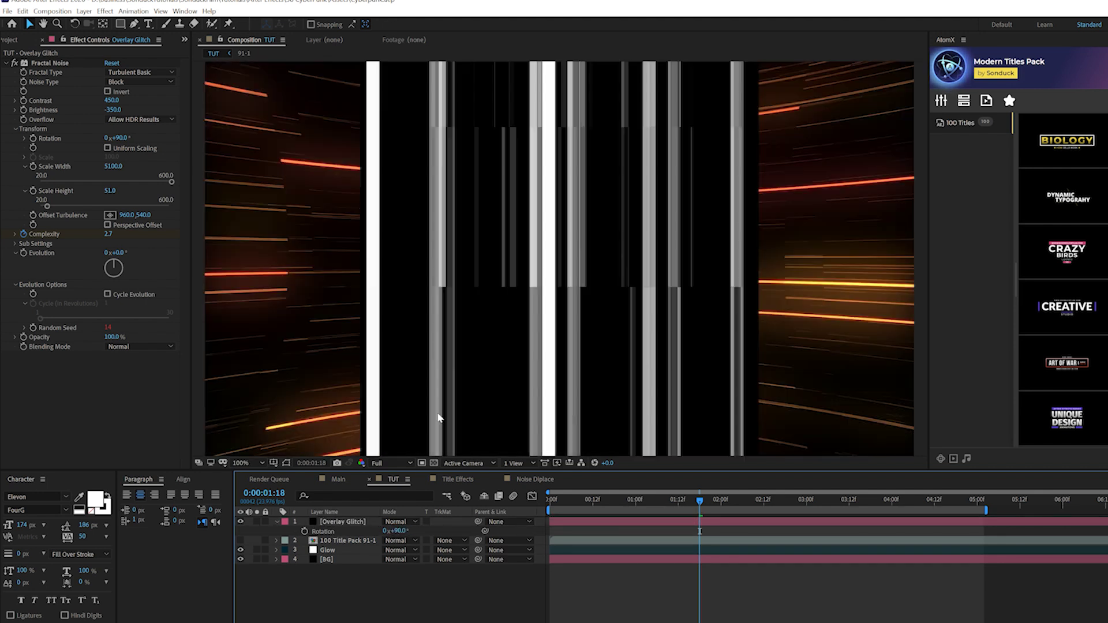
left_click(341, 521)
left_click(397, 522)
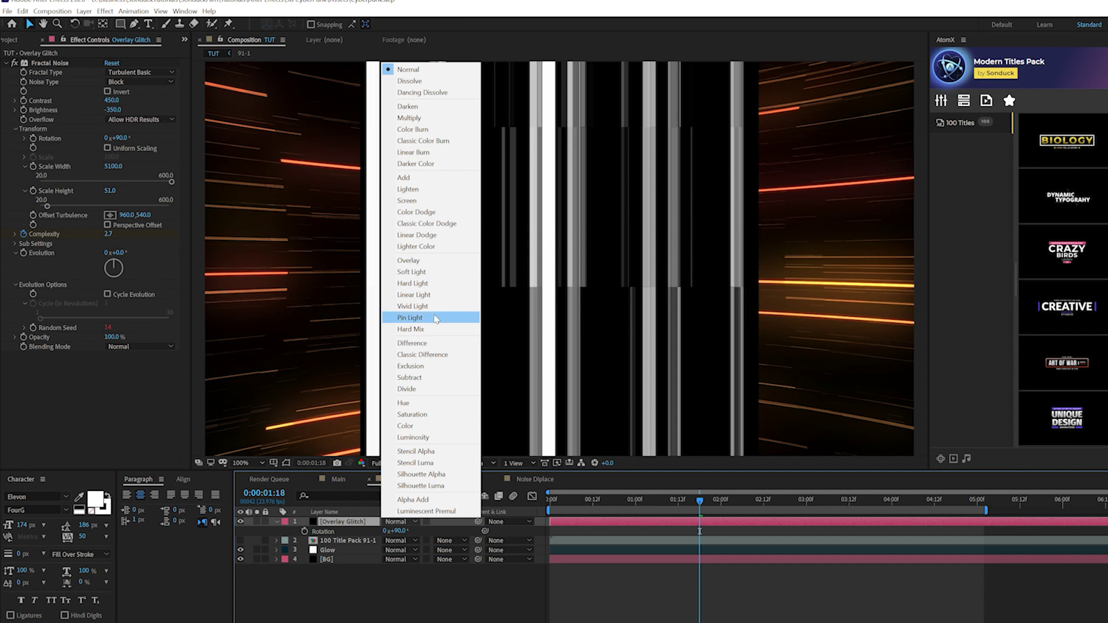
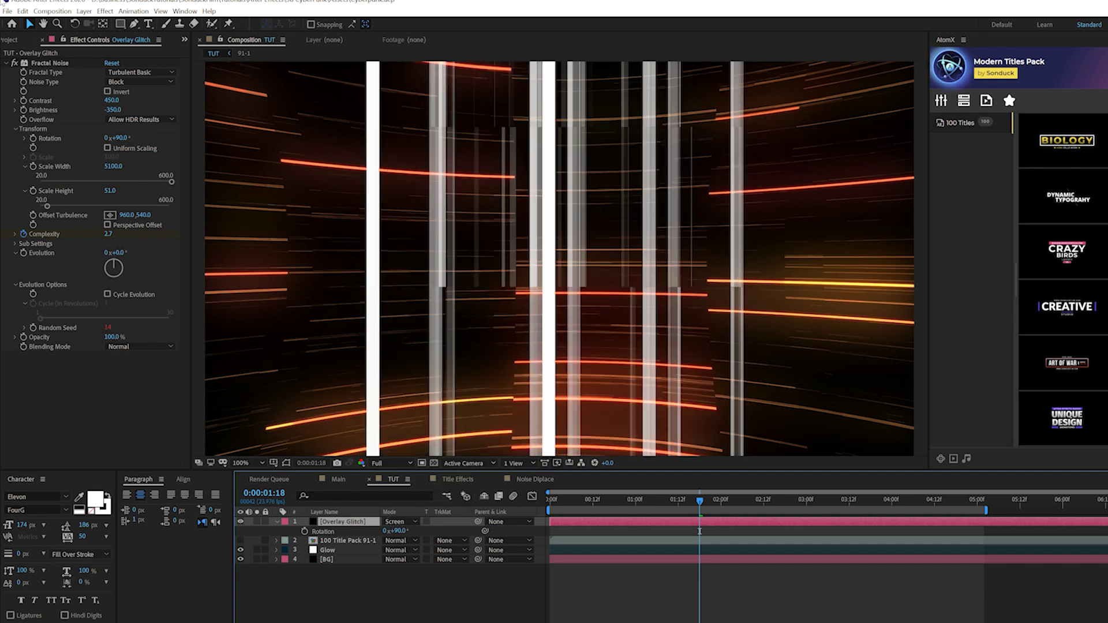
Apply Curves to the Overlay Glitch layer and strongly lower the highlight end of the Red channel.
left_click(7, 63)
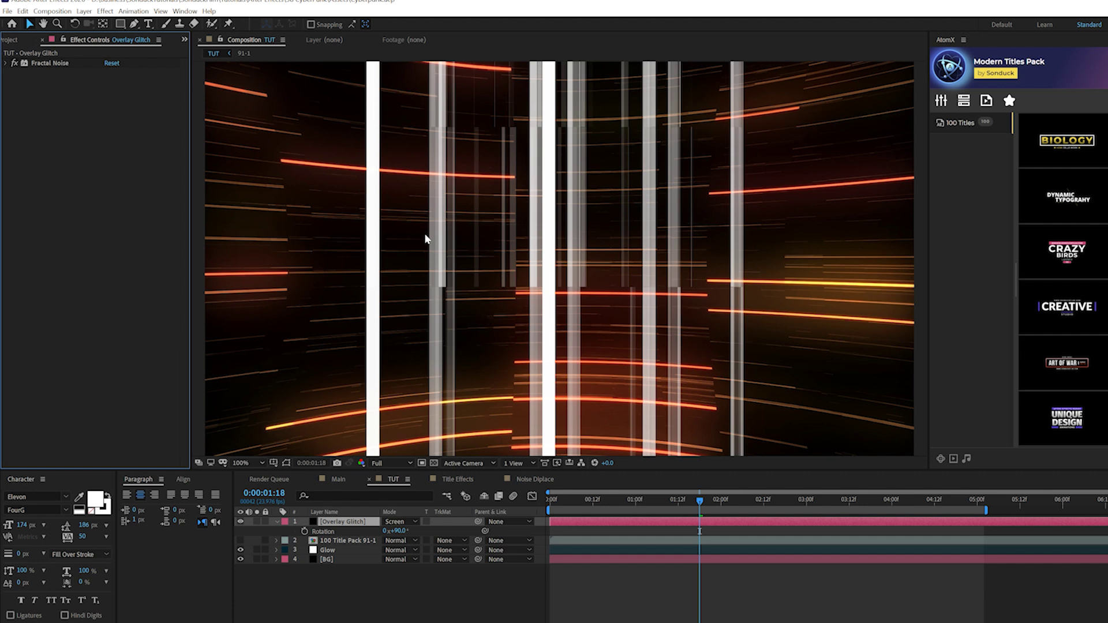
left_click(105, 11)
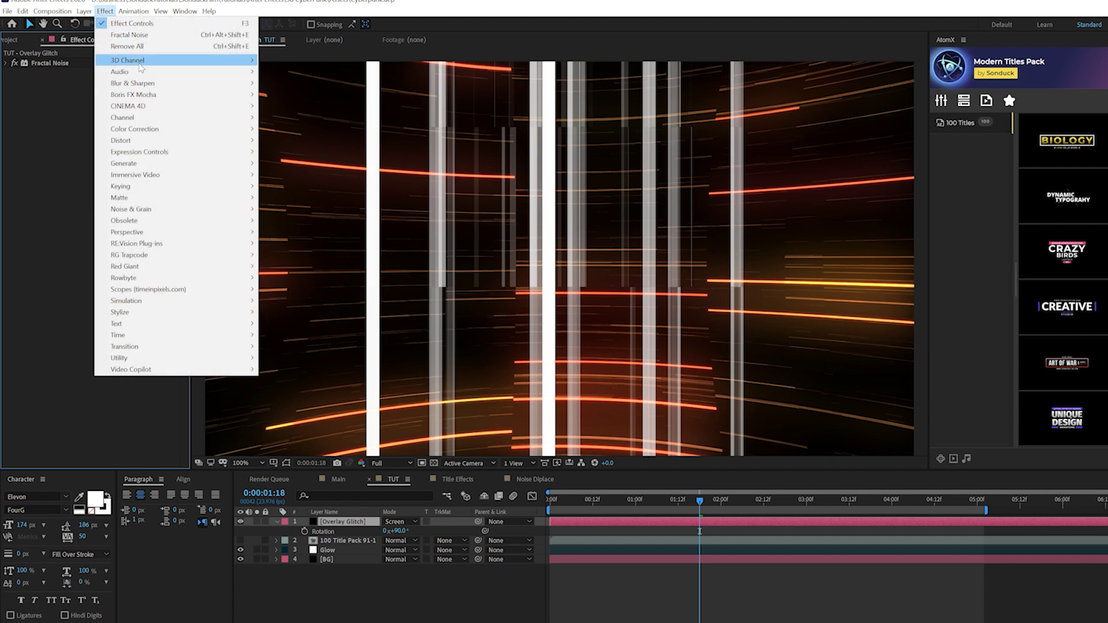
mouse_move(200, 131)
left_click(286, 334)
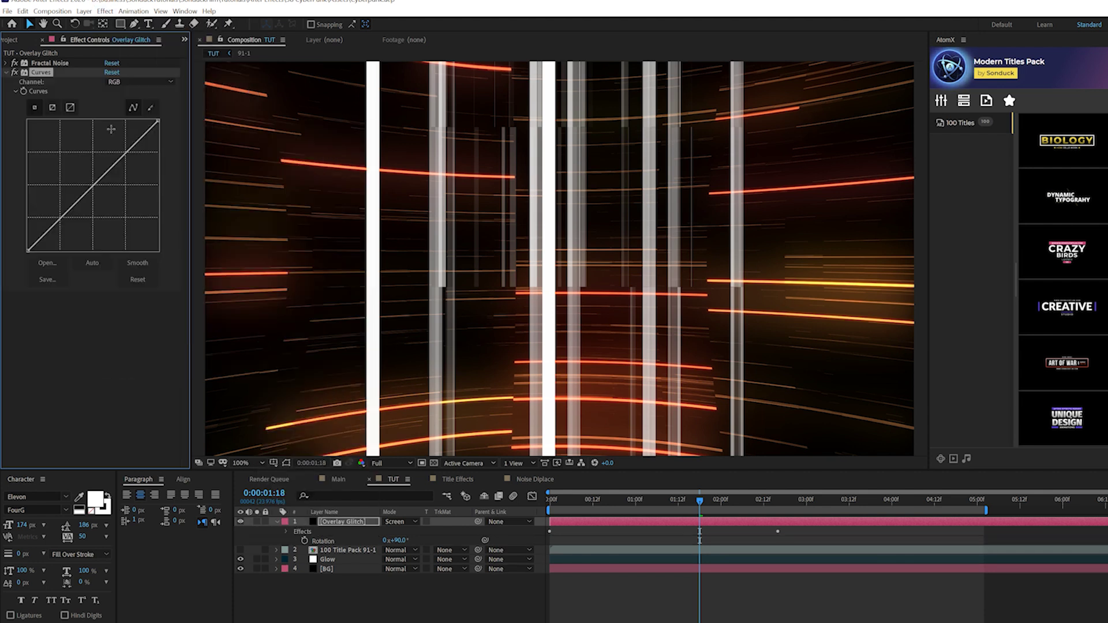
left_click(123, 84)
left_click(122, 101)
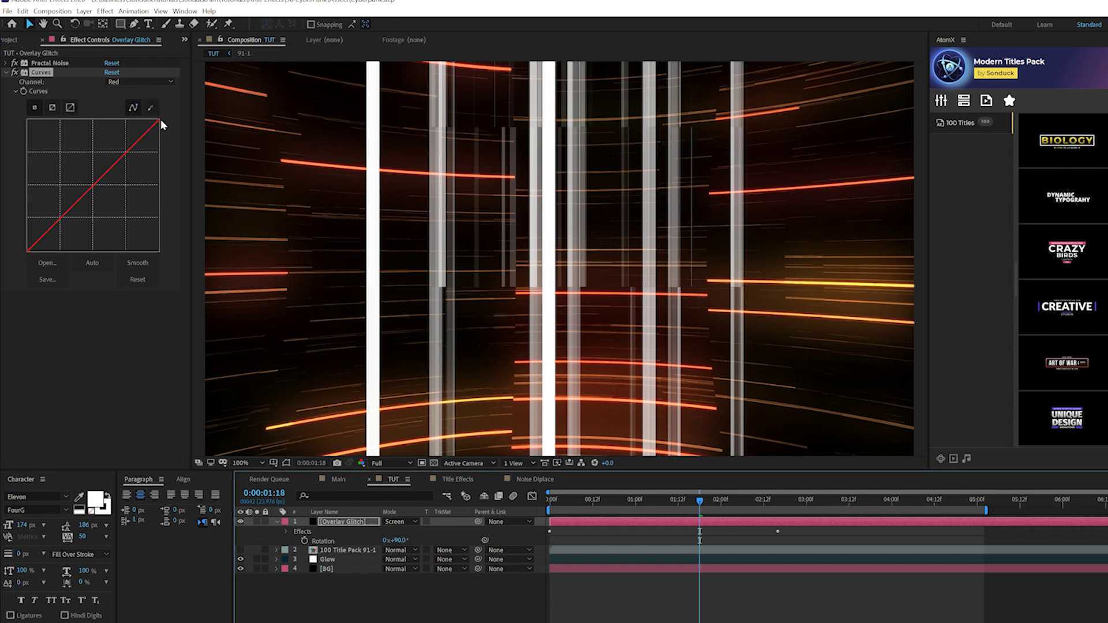
left_click_drag(158, 130, 171, 216)
Slightly lower the Green channel's highlight end in Curves and steeply raise the Blue channel for a blue-cyan tint.
left_click(124, 82)
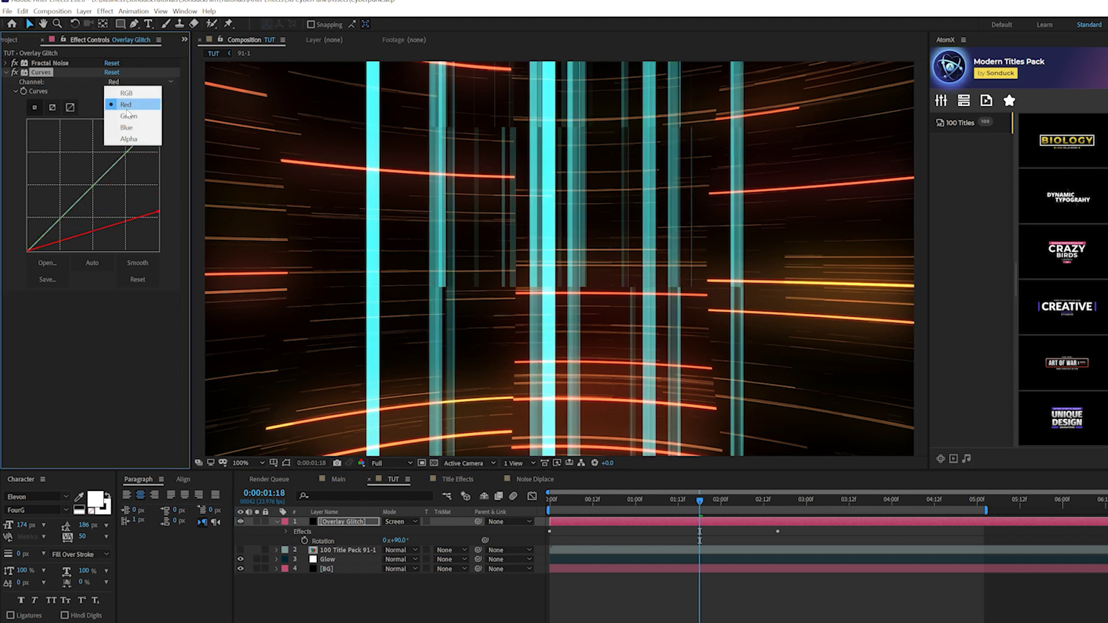
left_click(128, 116)
left_click_drag(159, 126, 159, 143)
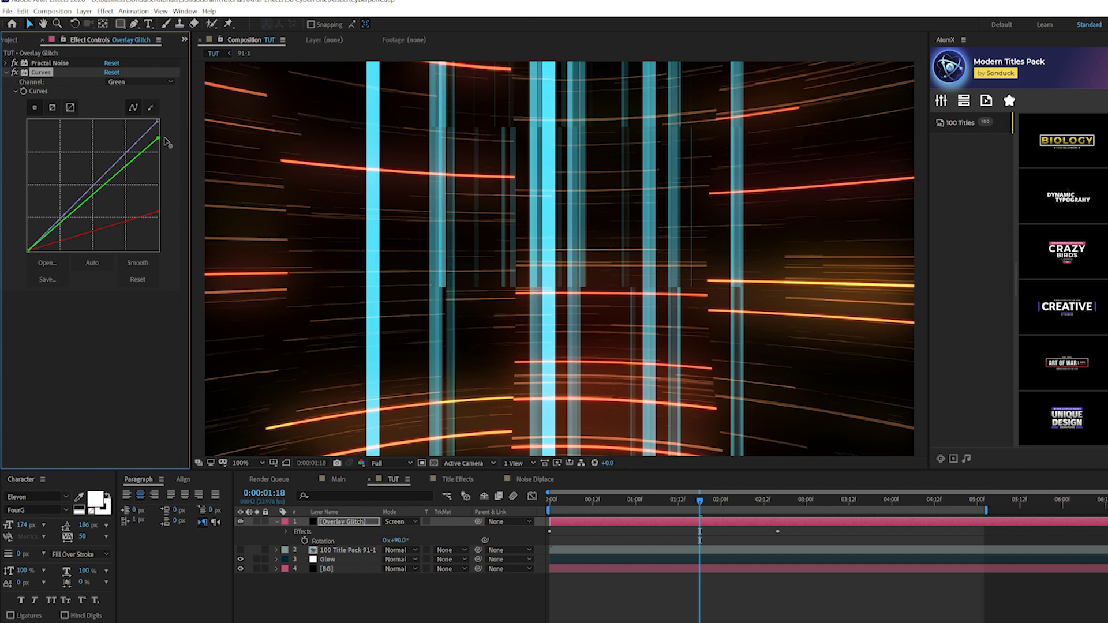
left_click(142, 81)
left_click(142, 127)
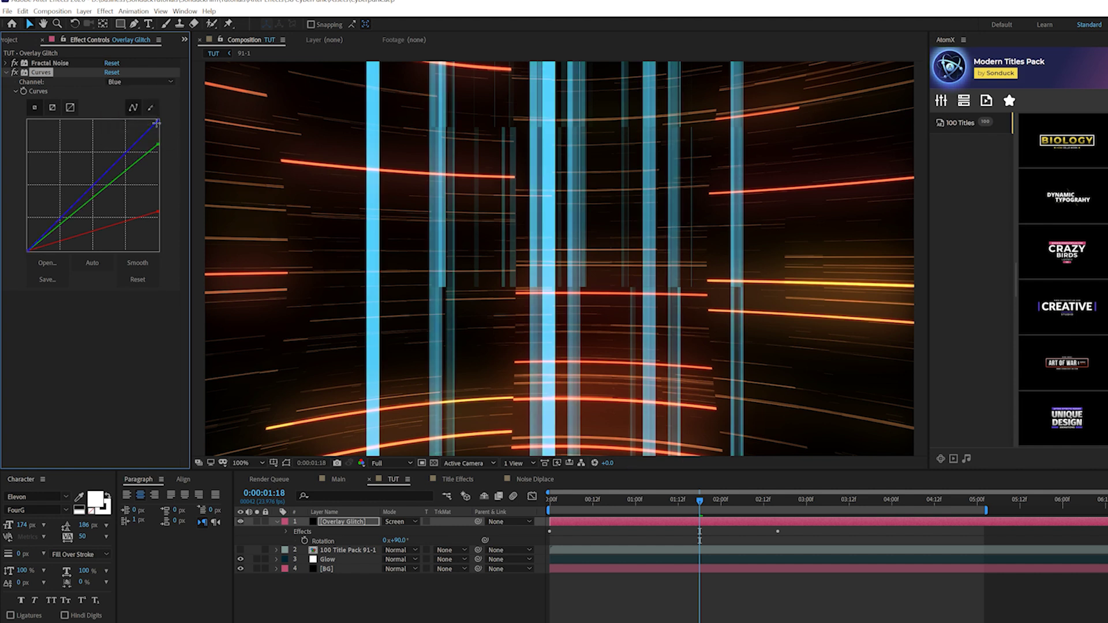
left_click_drag(157, 122, 74, 110)
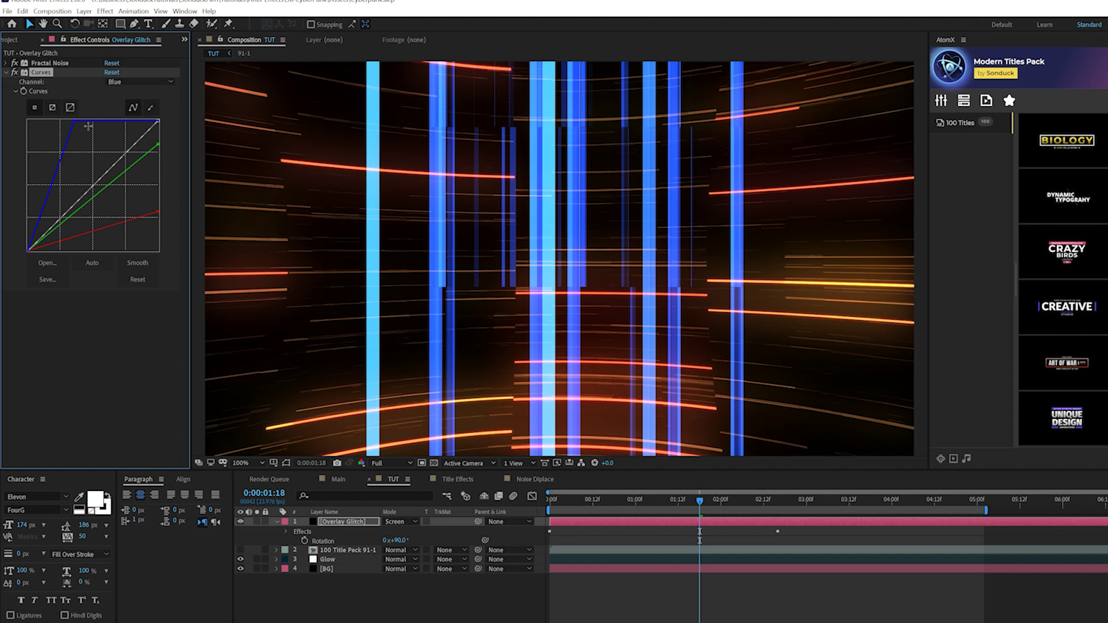
Copy the first two Glow effects from the Glow layer onto the Overlay Glitch layer.
left_click(325, 560)
left_click(37, 64)
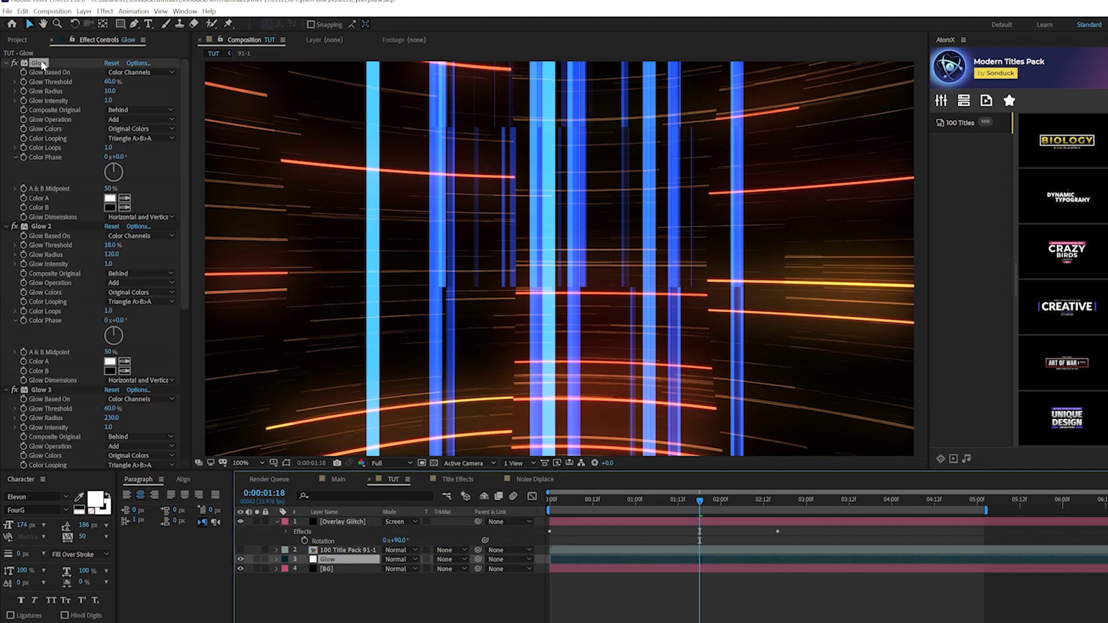
left_click(48, 227, "ctrl")
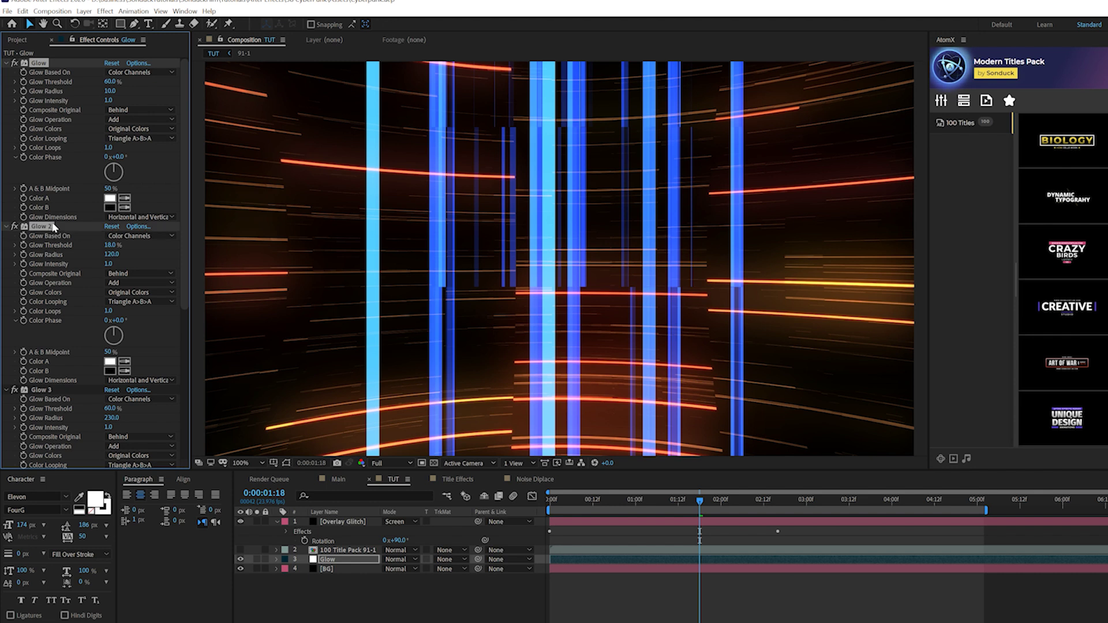
left_click(333, 522)
key("ctrl+v")
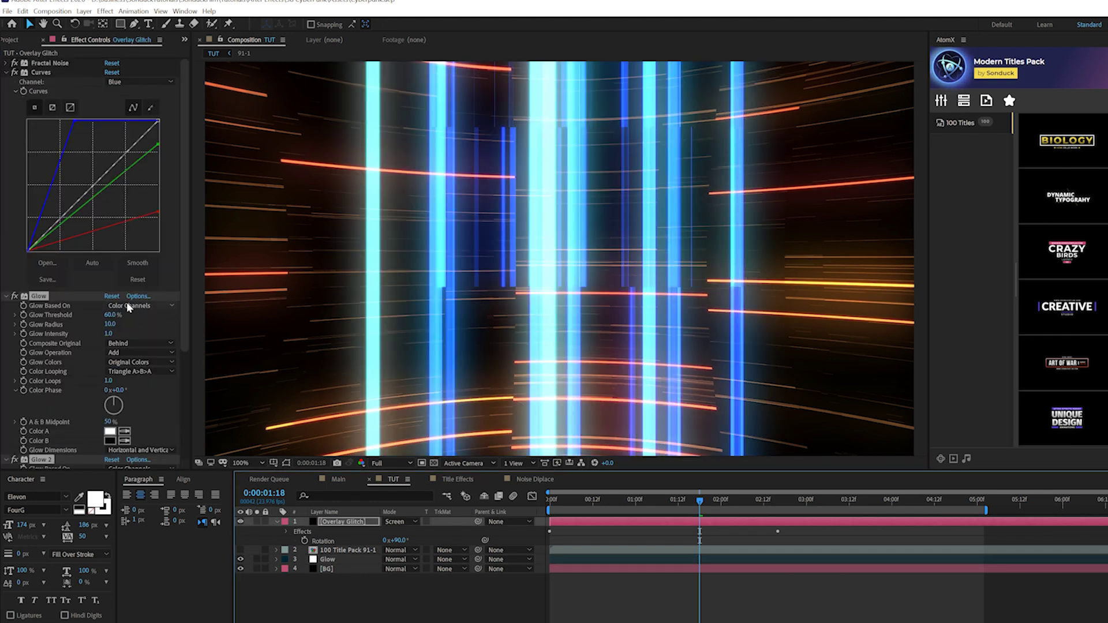
Set the Glow Threshold of Glow 2 on the Overlay Glitch layer to 60%.
scroll(161, 416, "down", 3)
left_click(141, 413)
left_click(111, 404)
type("60")
key("Return")
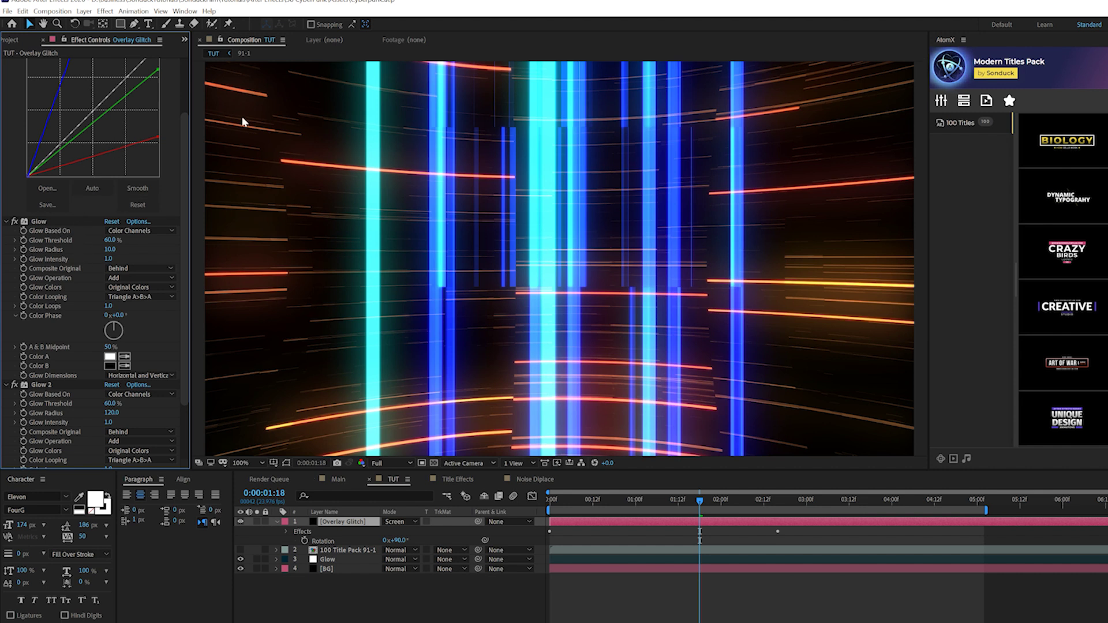
Apply CC Lens to the Overlay Glitch layer with Size 170 and Convergence -200.
left_click(105, 11)
mouse_move(166, 144)
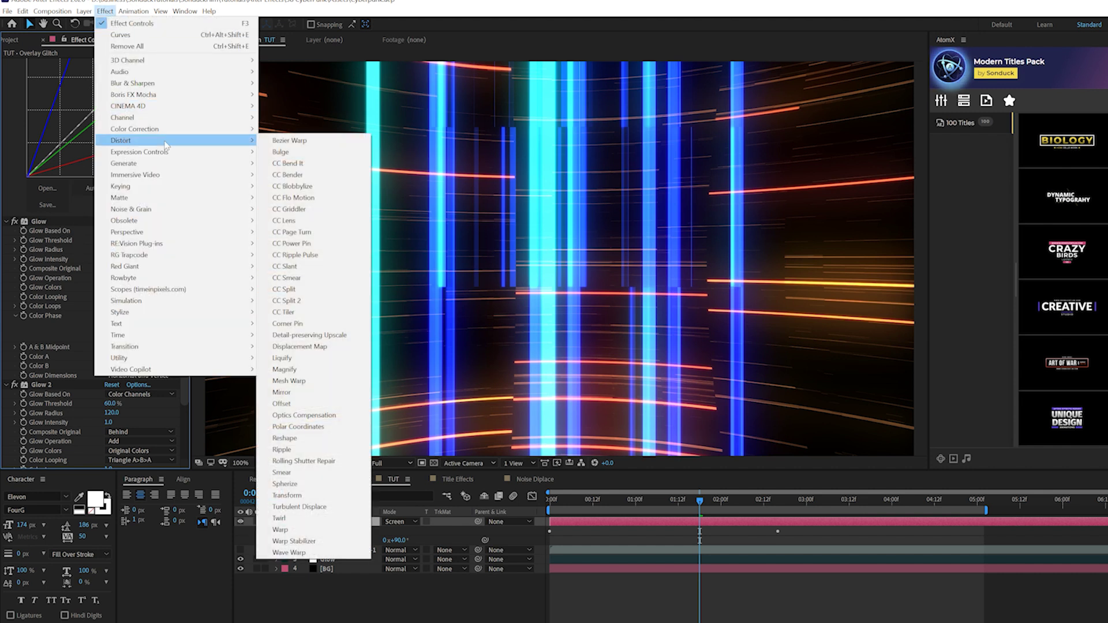
left_click(284, 220)
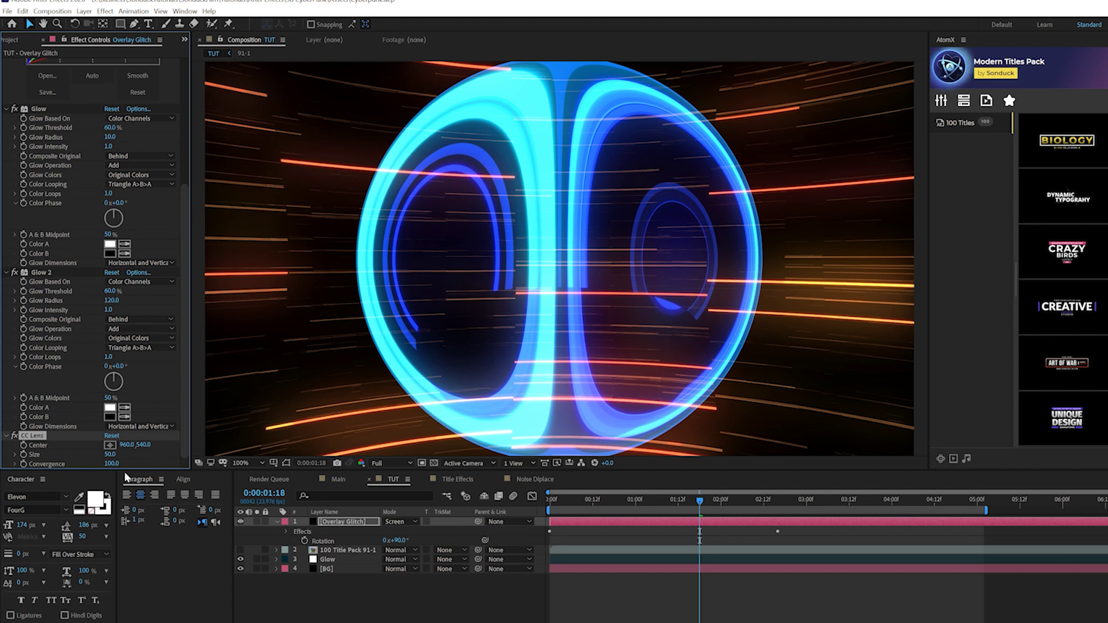
left_click(109, 454)
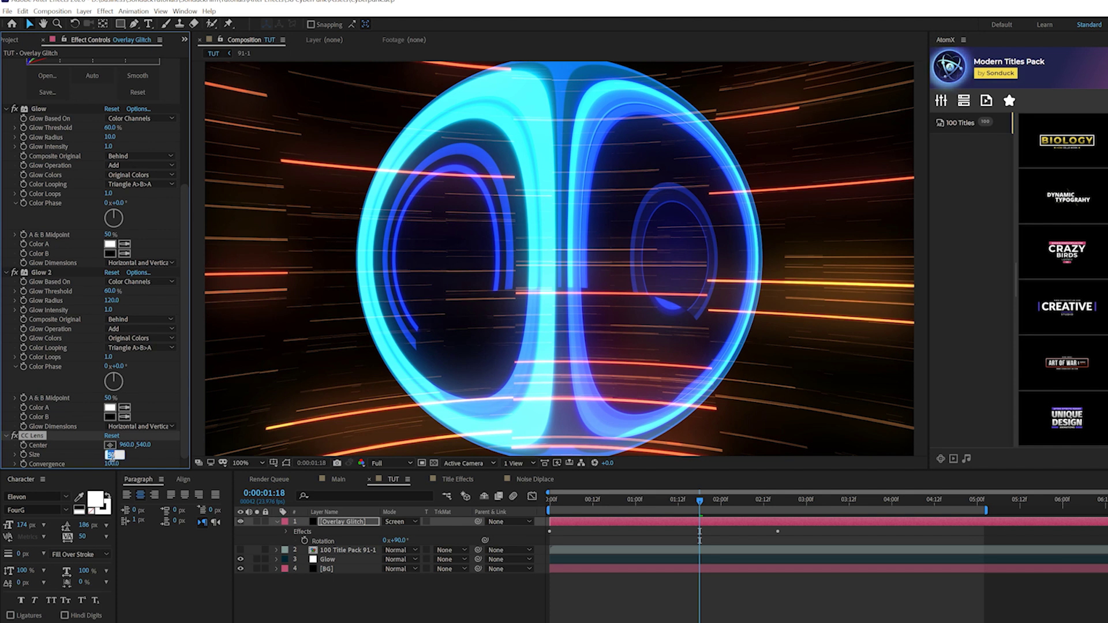
type("170")
key("Return")
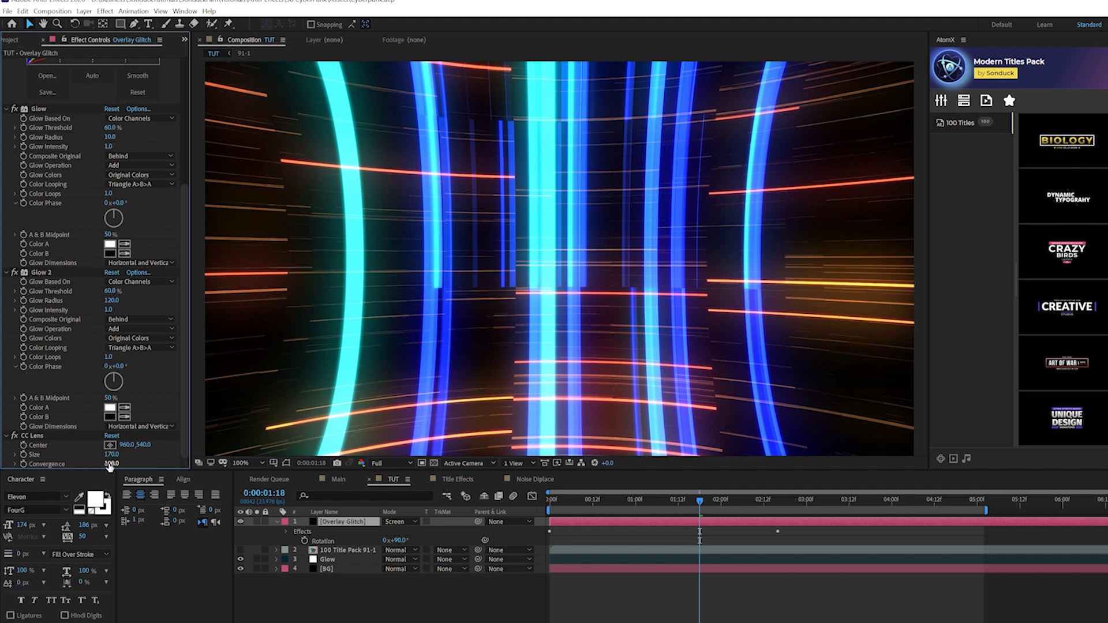
key("Return")
key("ctrl+grave")
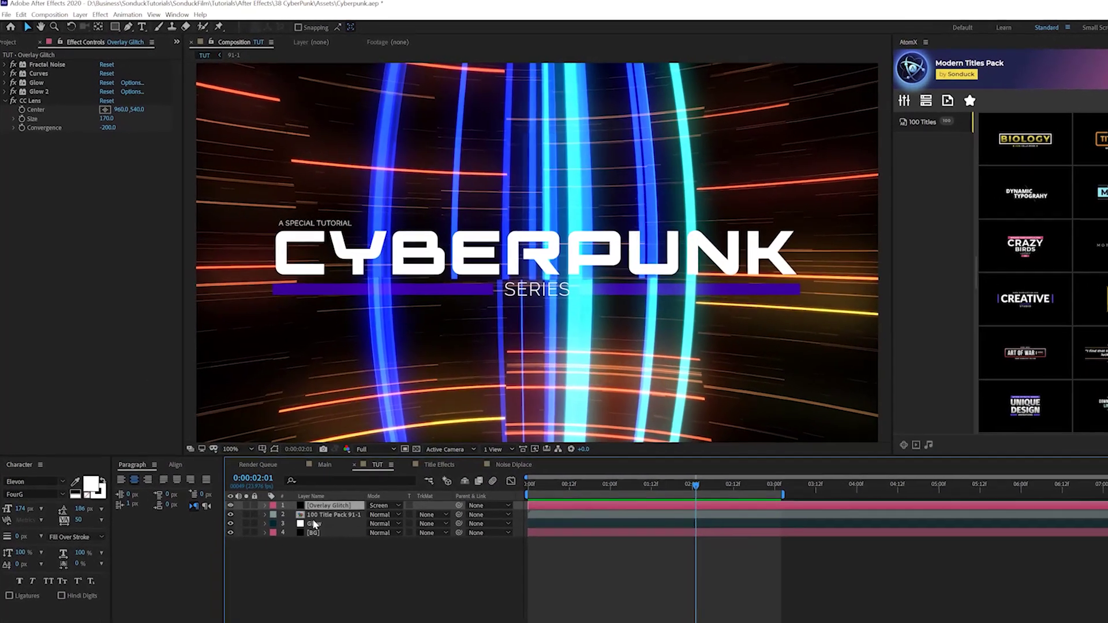
Pre-compose the 100 Title Pack 91-1 layer as Title Glitch, moving all attributes into the new composition.
left_click(263, 422)
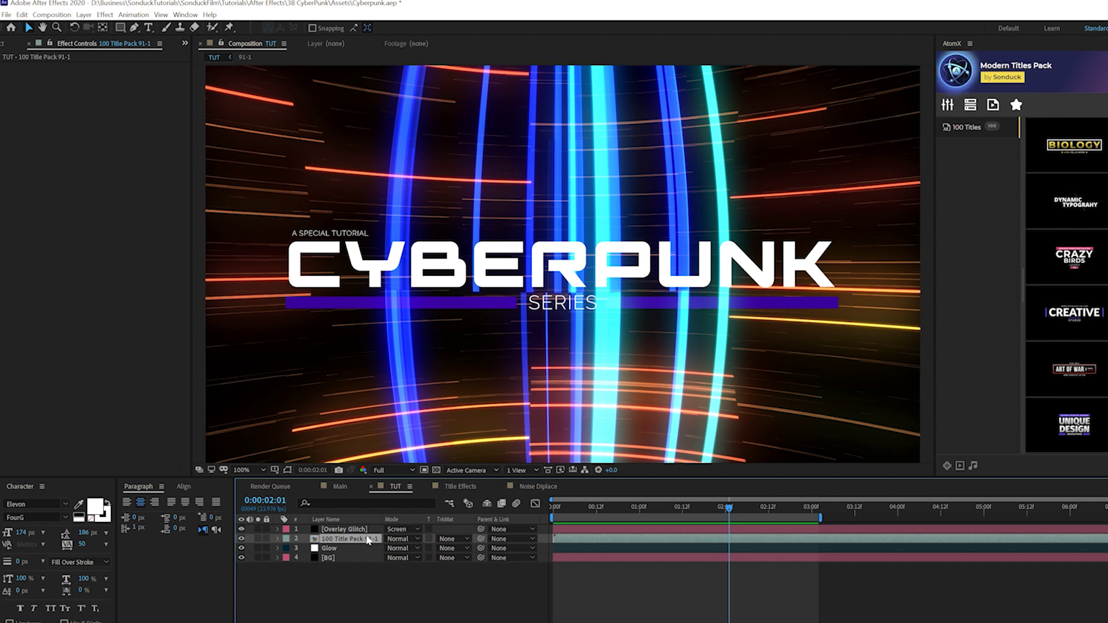
left_click_drag(565, 511, 745, 518)
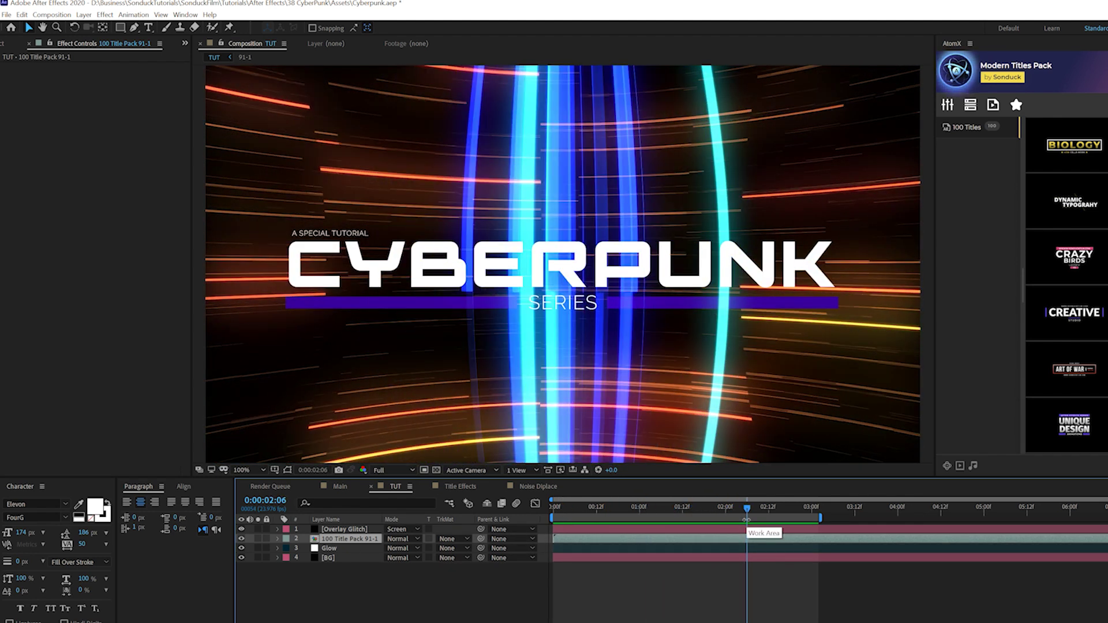
left_click_drag(572, 506, 722, 510)
left_click(83, 14)
left_click(107, 356)
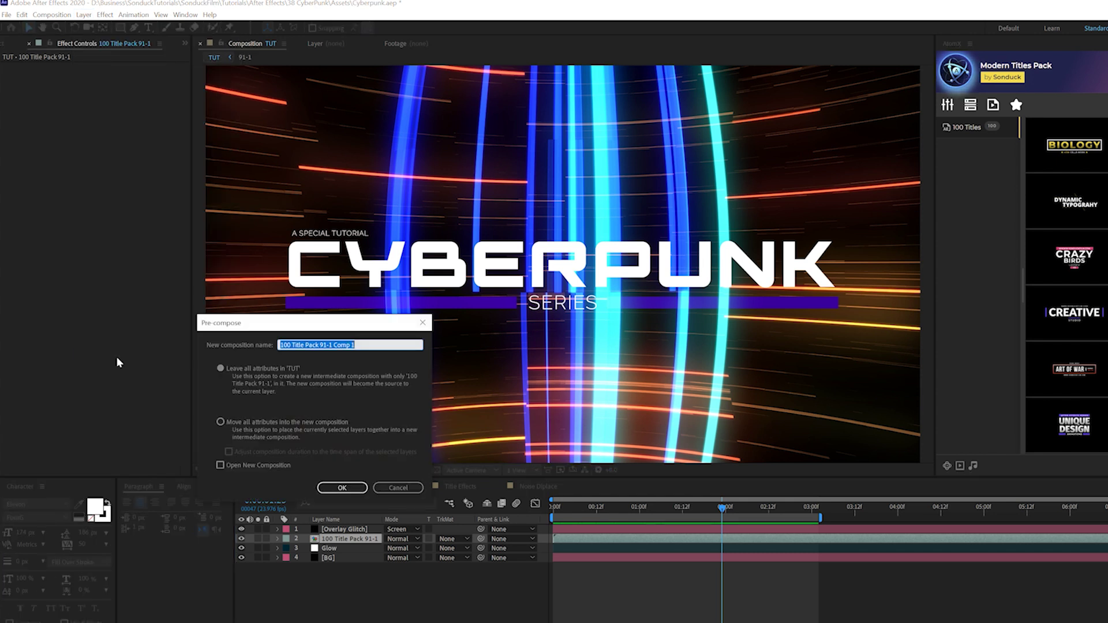
type("Title Glitch")
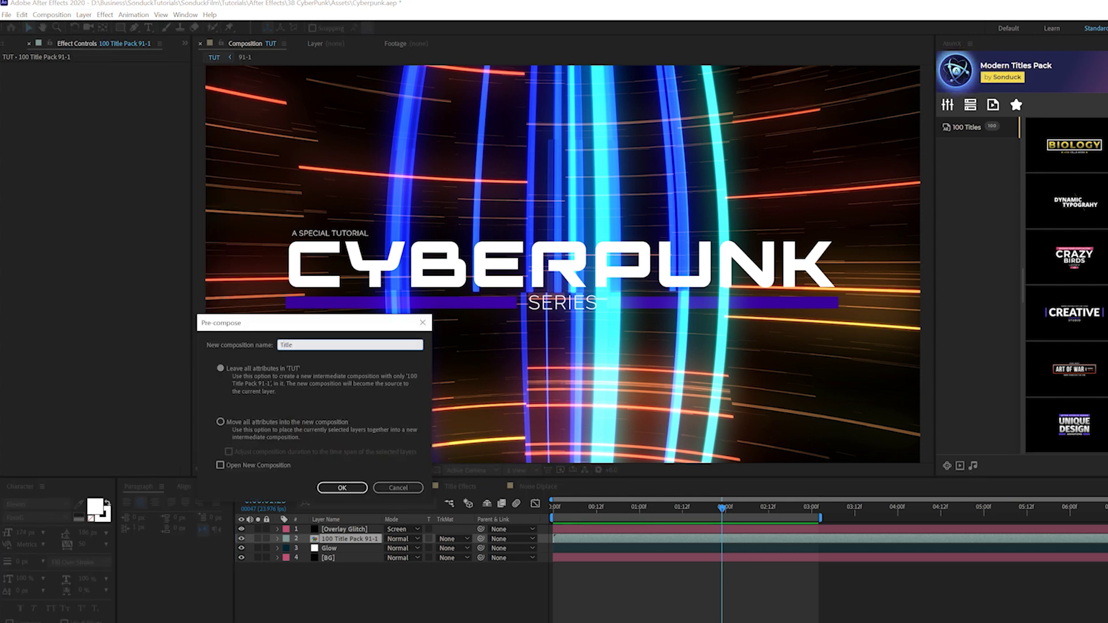
left_click(273, 418)
left_click(343, 487)
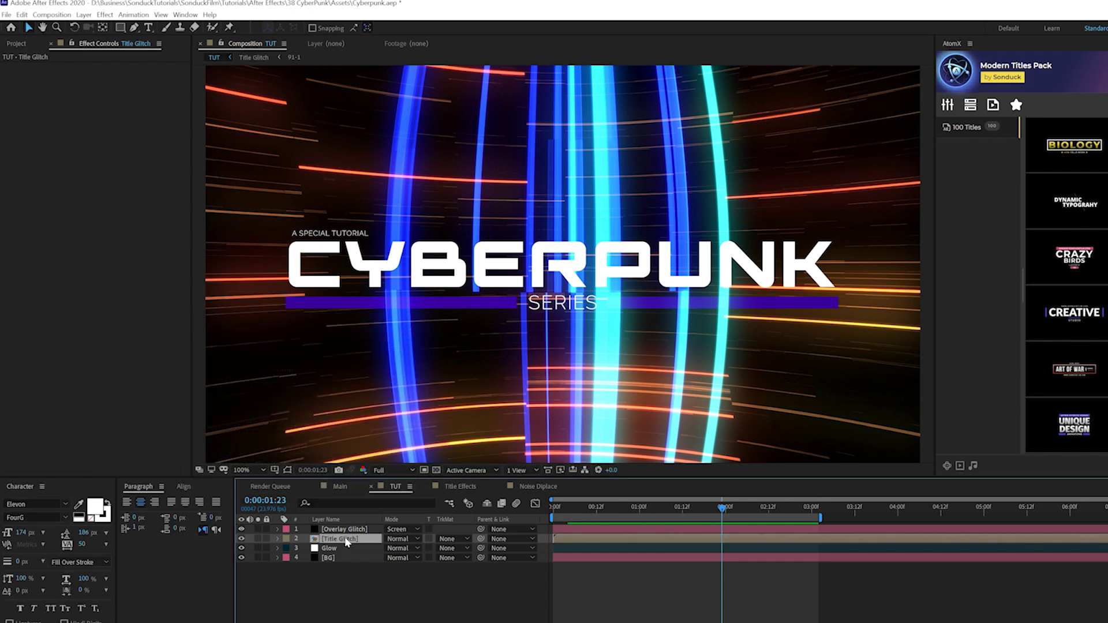
Open the Title Glitch composition and add a 1920 x 1080 black solid named Map.
double_click(346, 539)
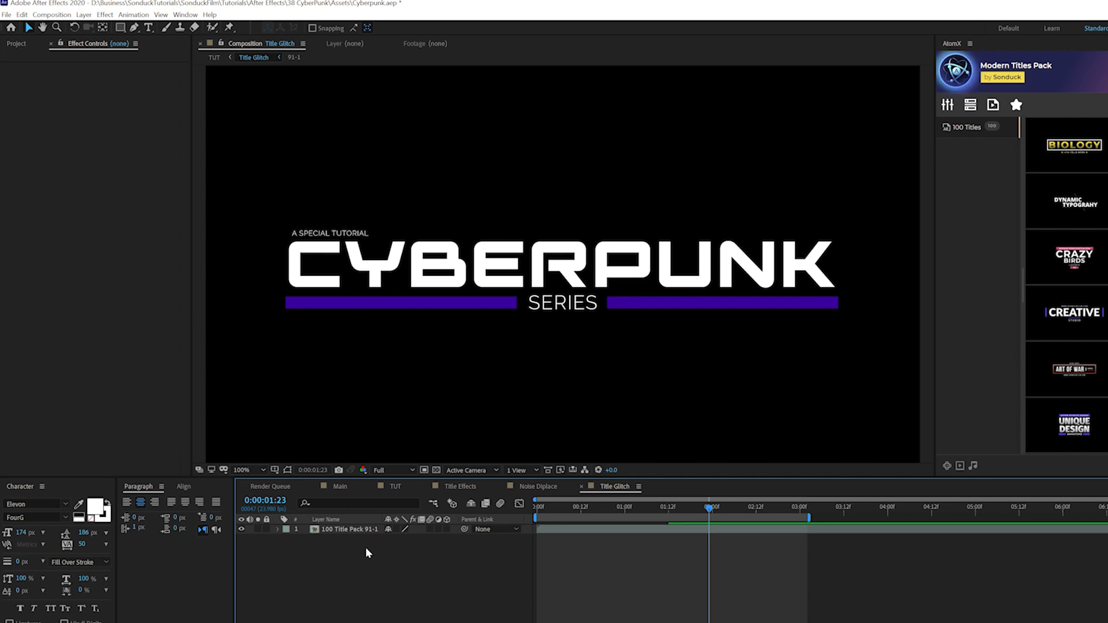
left_click(83, 15)
mouse_move(92, 23)
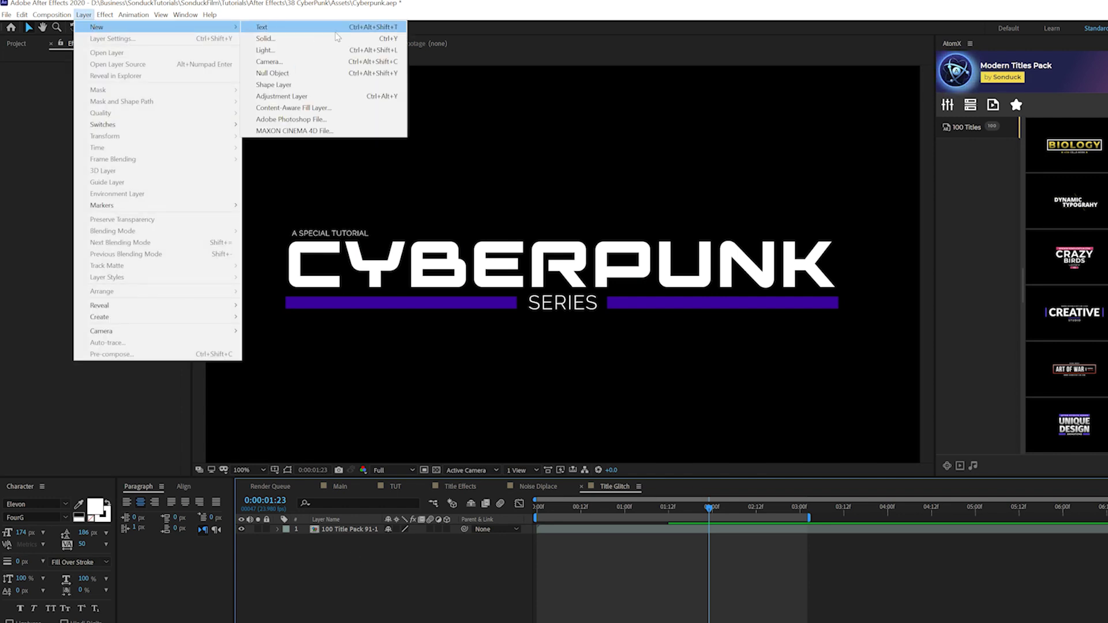
left_click(330, 40)
type("Map")
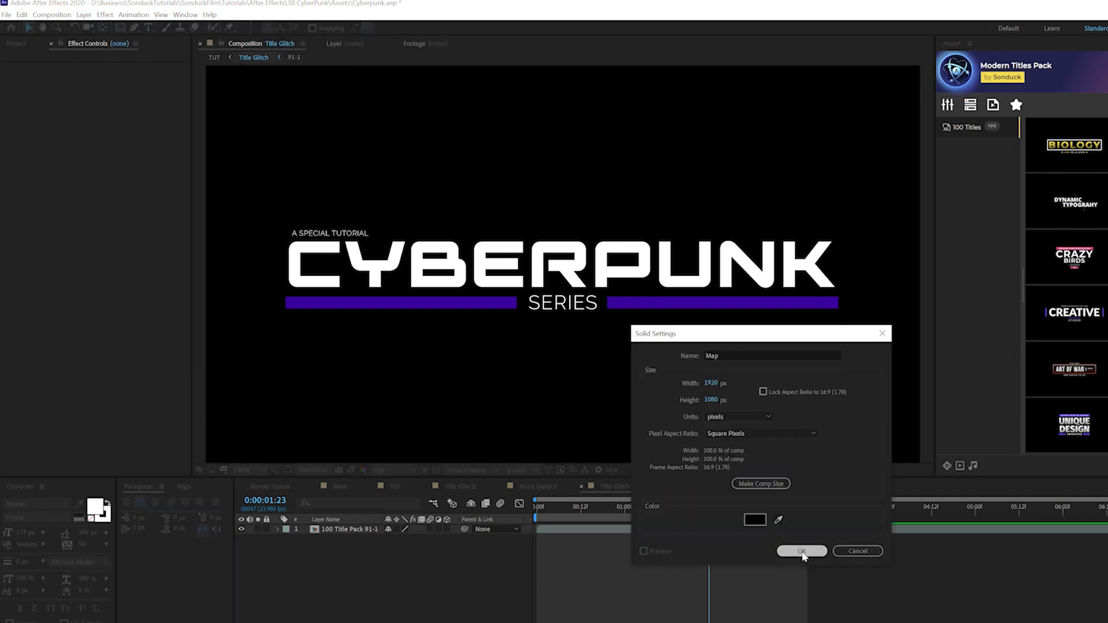
left_click(804, 549)
Apply Fractal Noise to the Map solid with Fractal Type Max and Noise Type Block.
left_click(106, 14)
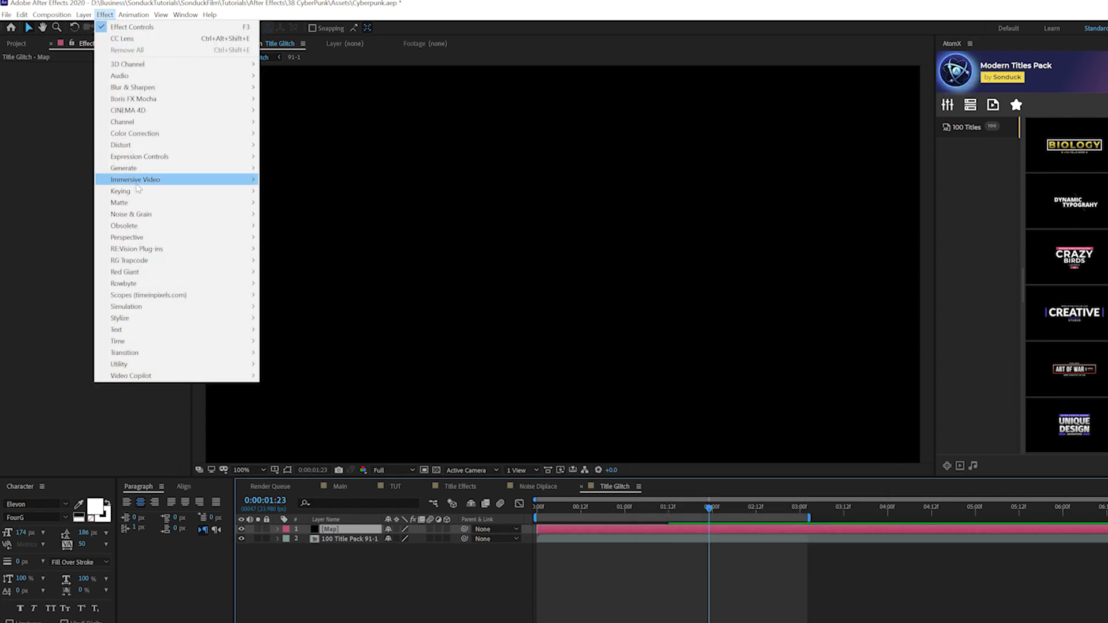
mouse_move(137, 218)
left_click(293, 237)
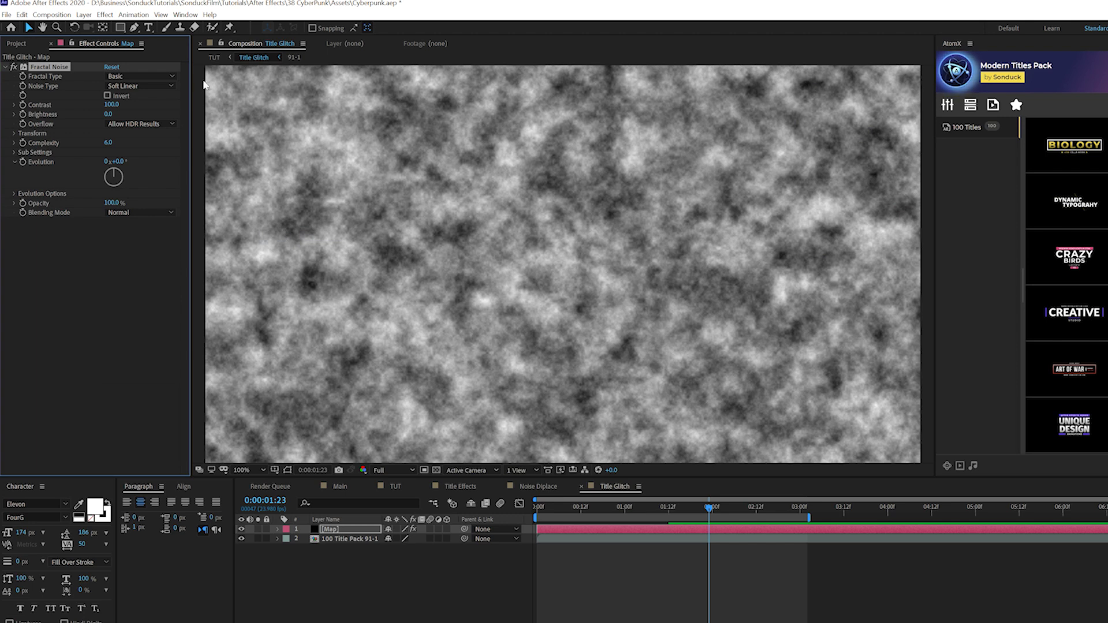
left_click(154, 76)
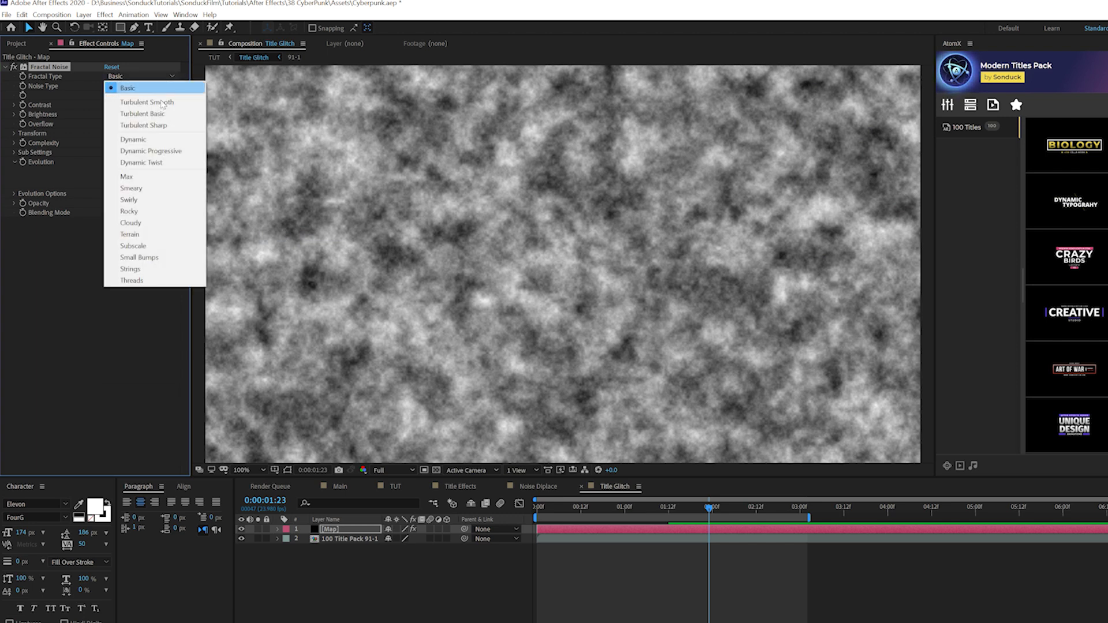
left_click(163, 177)
left_click(134, 85)
left_click(136, 96)
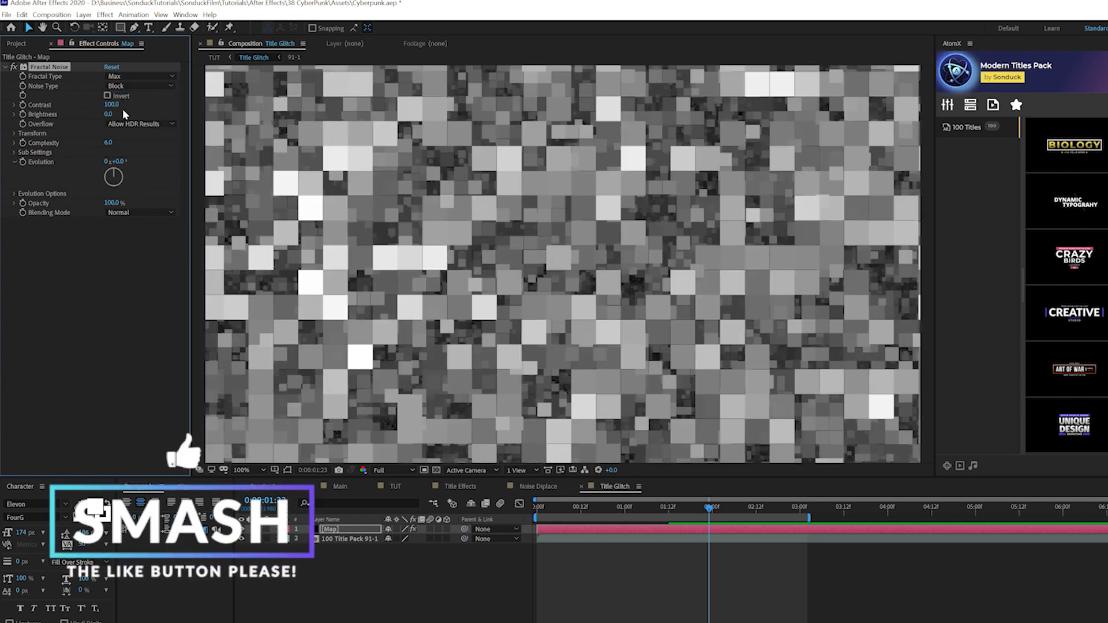
Set the Fractal Noise Contrast to 450 and Brightness to -250 on the Map solid.
left_click(112, 105)
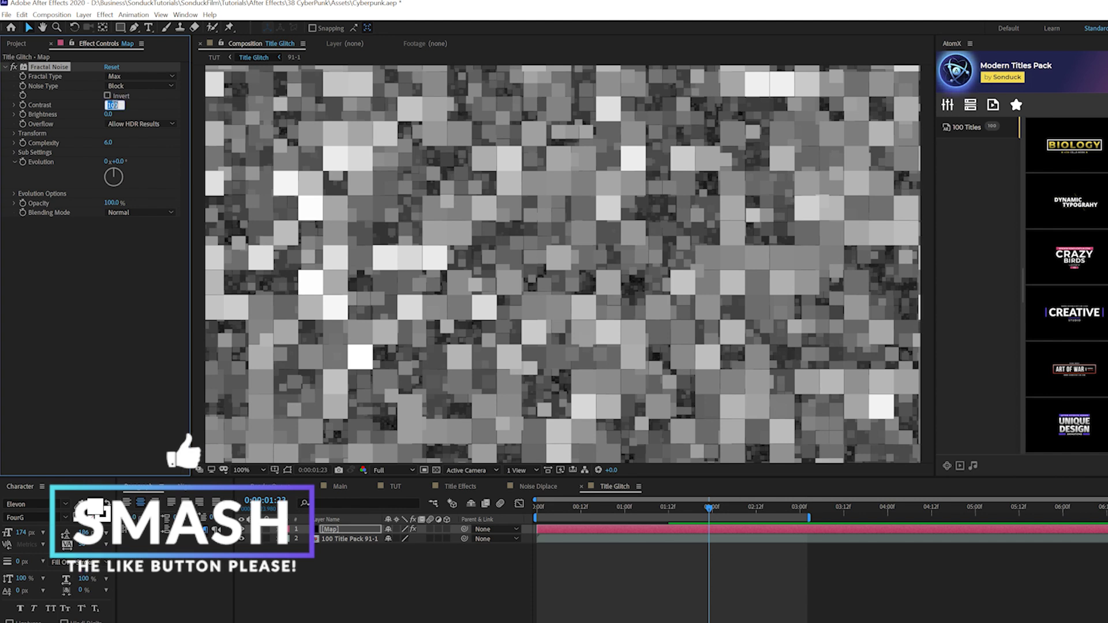
type("450")
left_click(81, 312)
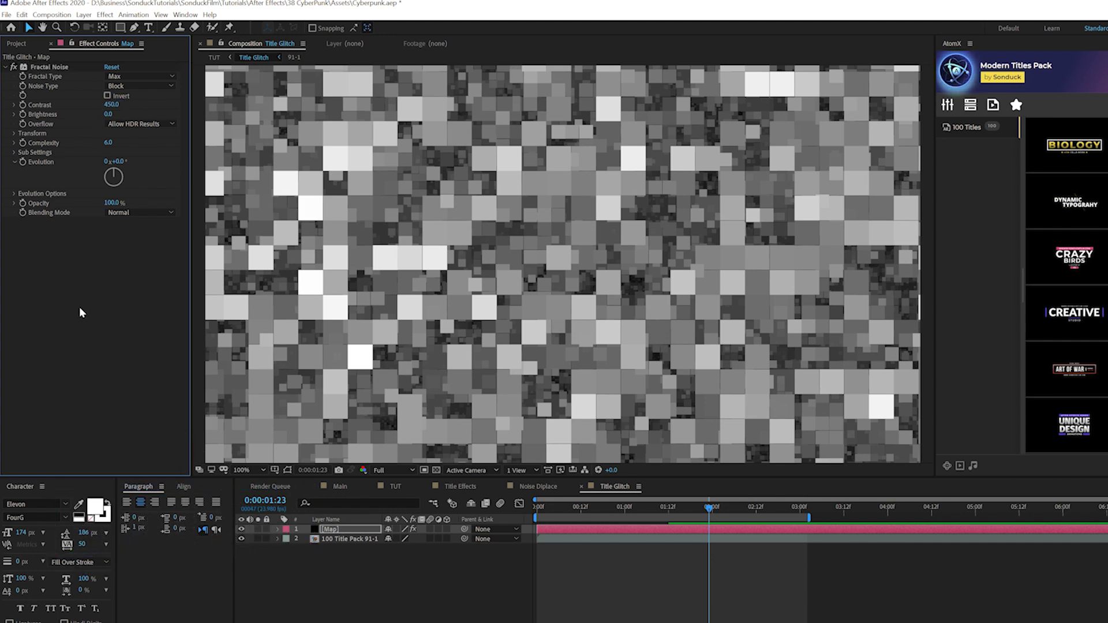
left_click(109, 114)
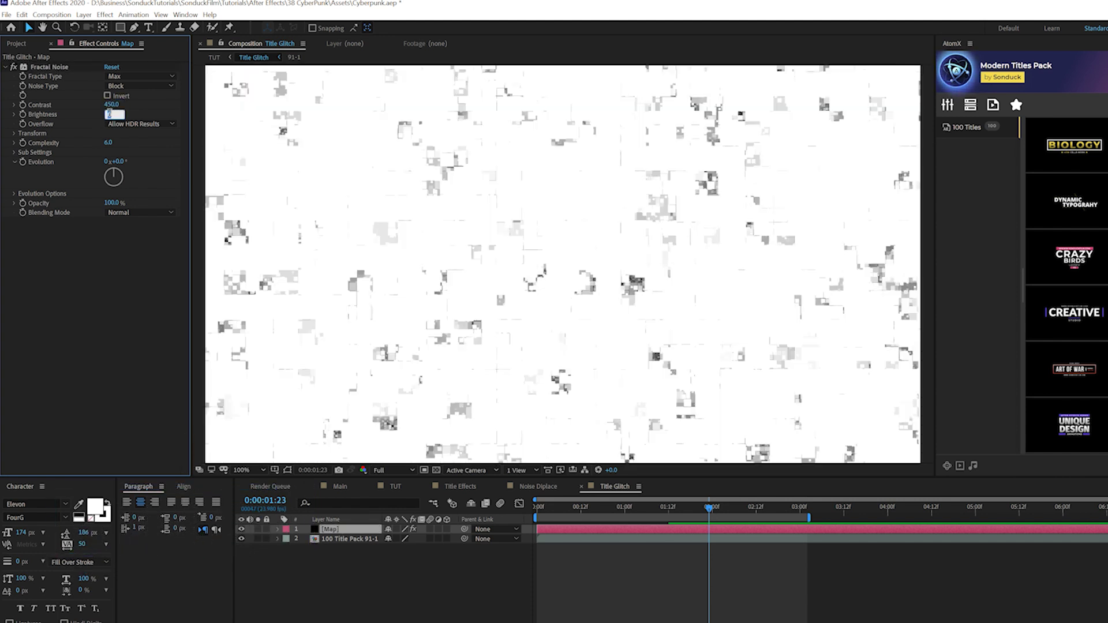
key("Return")
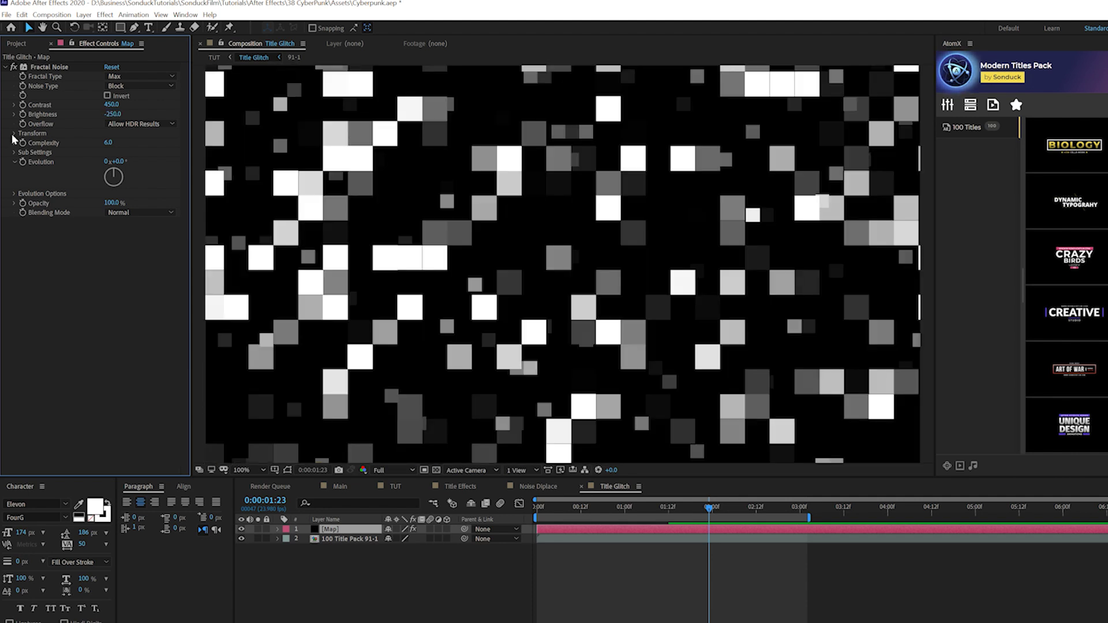
Turn off Uniform Scaling in the Fractal Noise transform and set Scale Width to 1050 and Scale Height to 45.
left_click(14, 133)
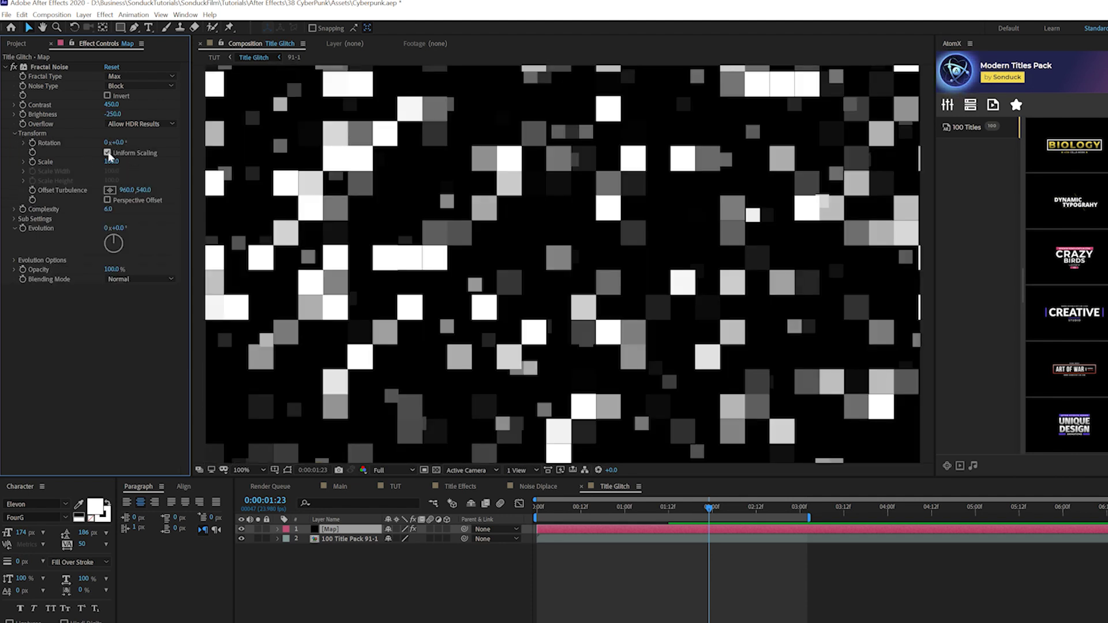
left_click(108, 153)
left_click(112, 172)
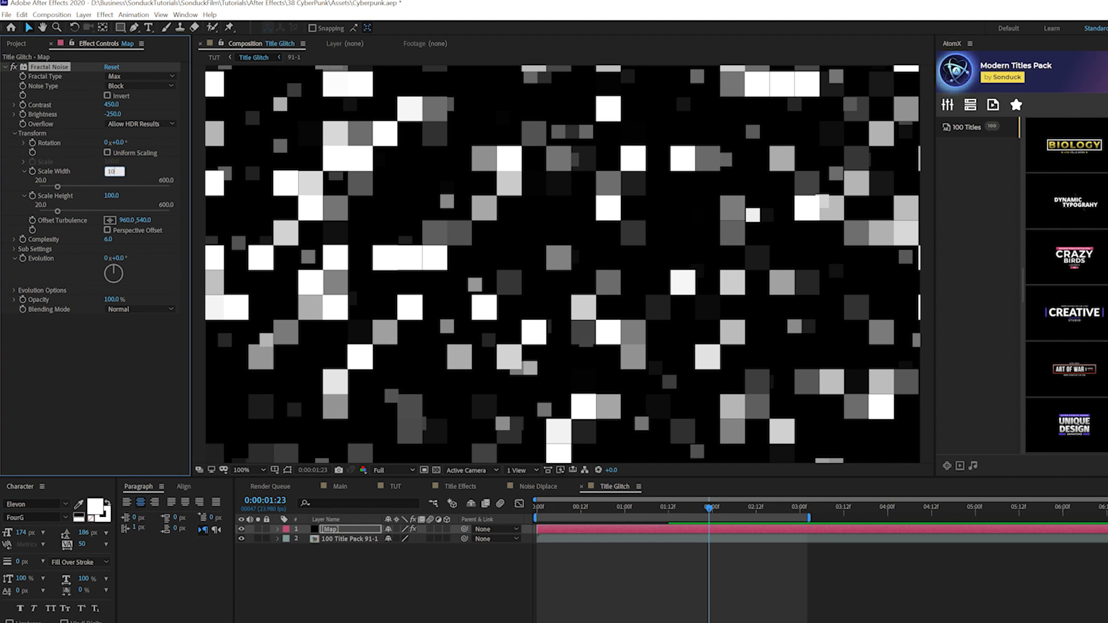
type("1050")
left_click(96, 374)
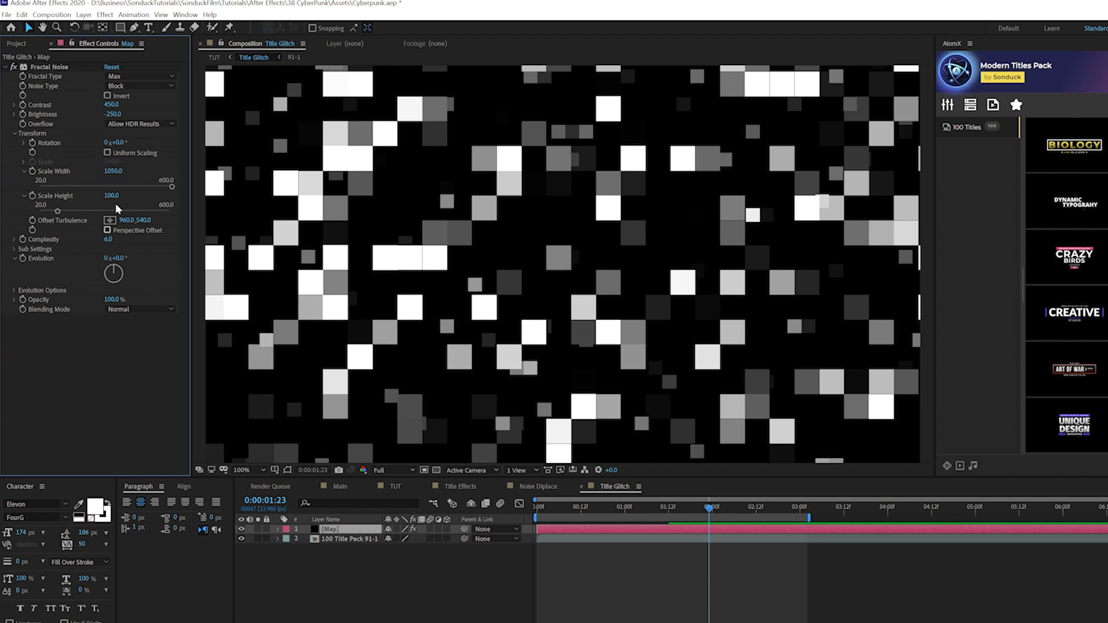
left_click(111, 196)
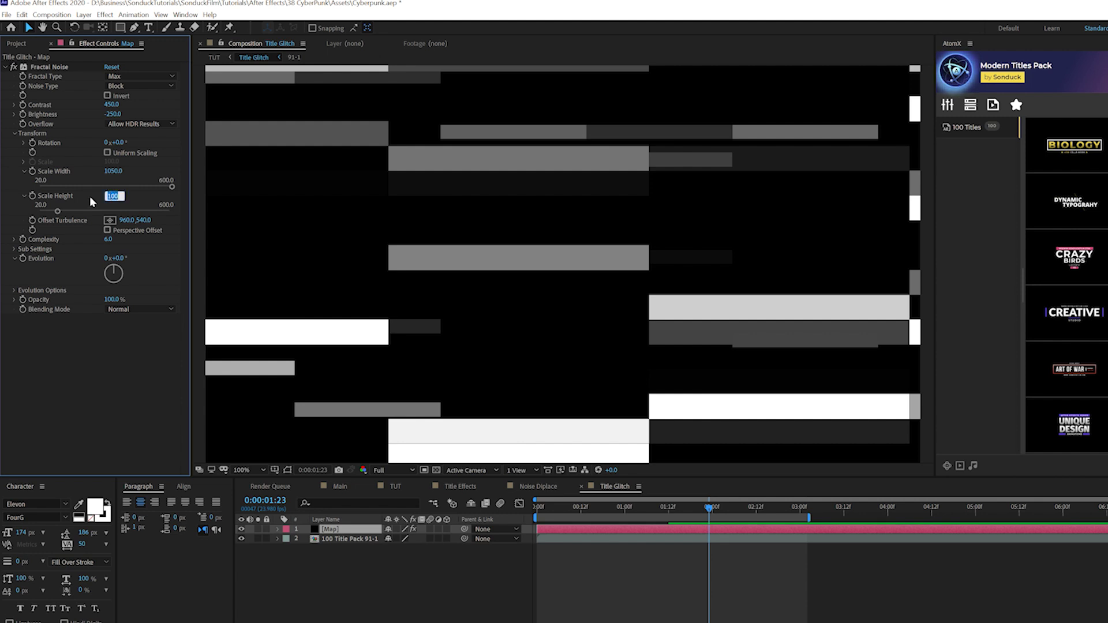
type("45")
key("Return")
scroll(477, 272, "down", 2)
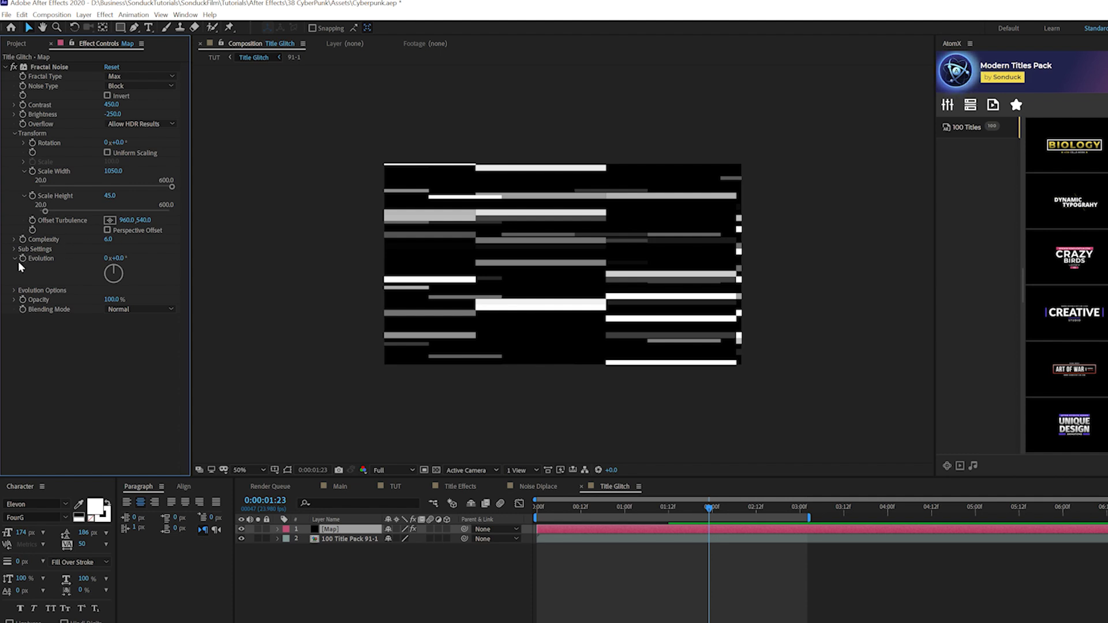
Add the expression time*8 to the Random Seed of the Fractal Noise and preview the animation.
left_click(13, 289)
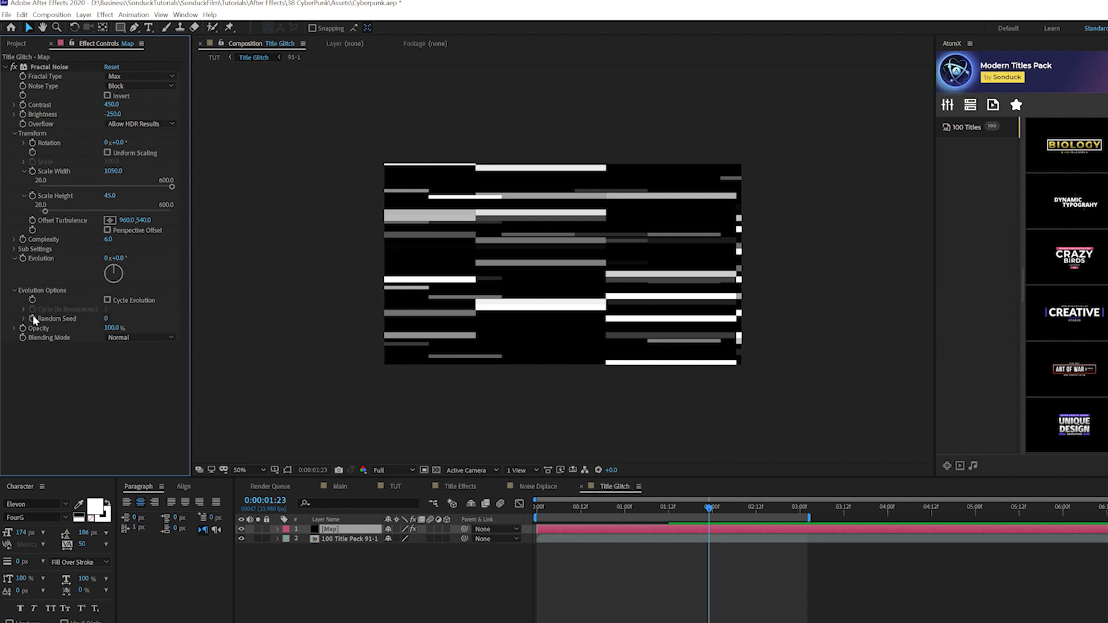
left_click(33, 318, "alt")
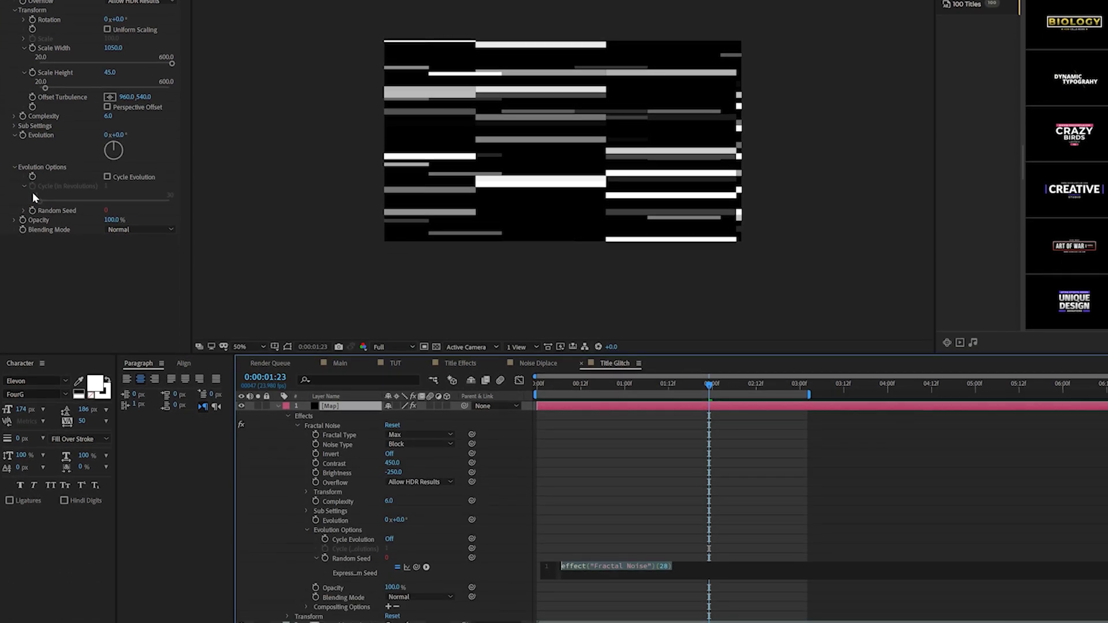
type("time*8")
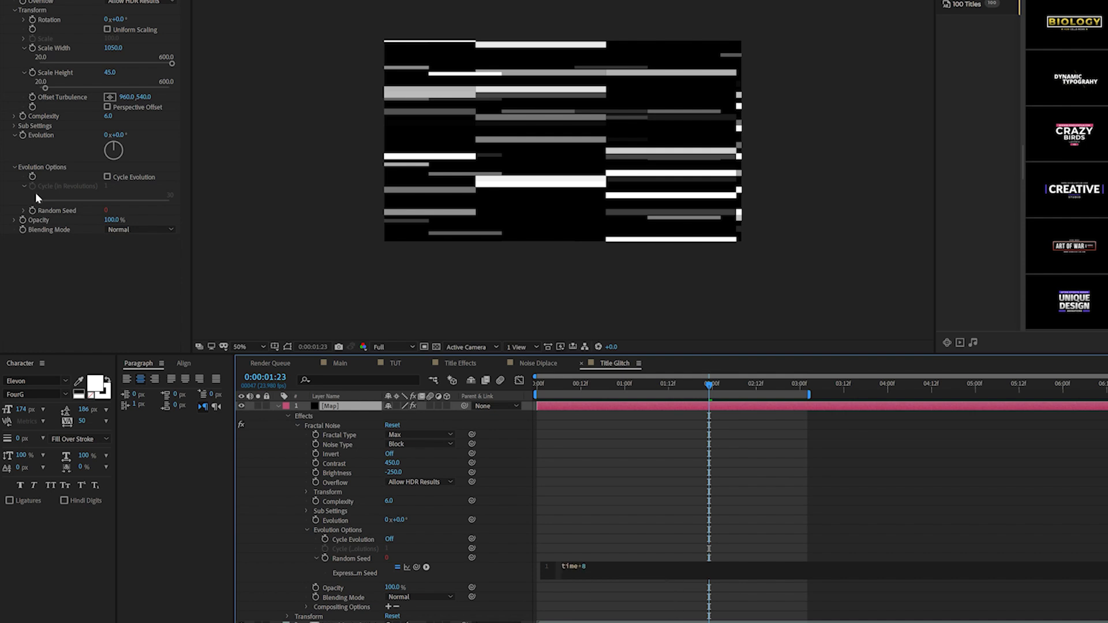
left_click(590, 430)
key("space")
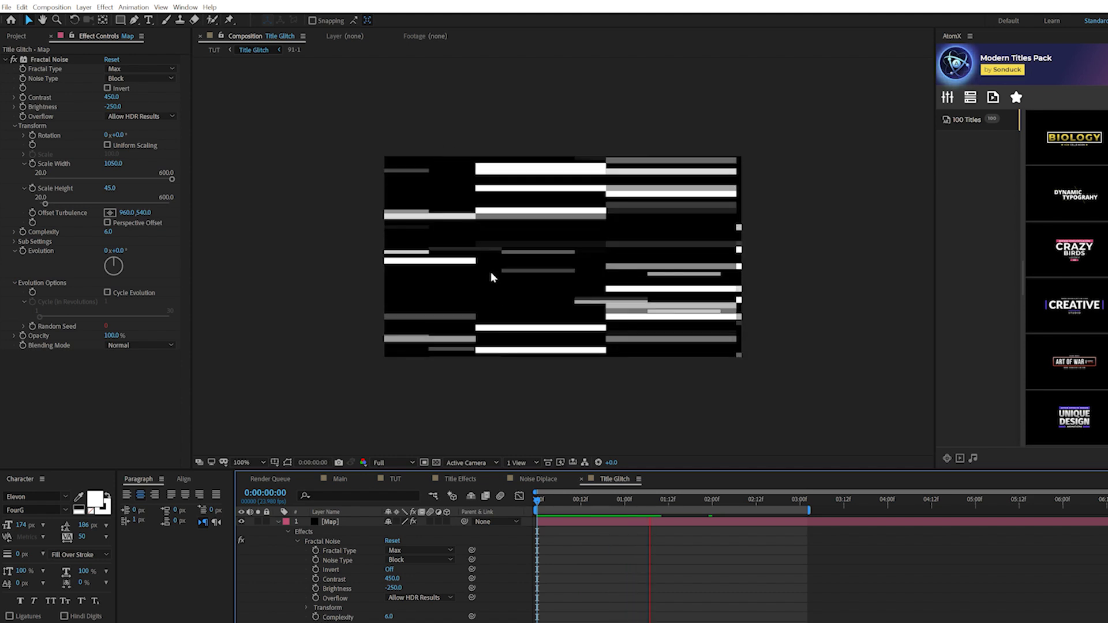
scroll(491, 272, "up", 2)
Pre-compose the Map solid into a composition named Map and hide the resulting layer.
left_click(278, 522)
left_click(335, 521)
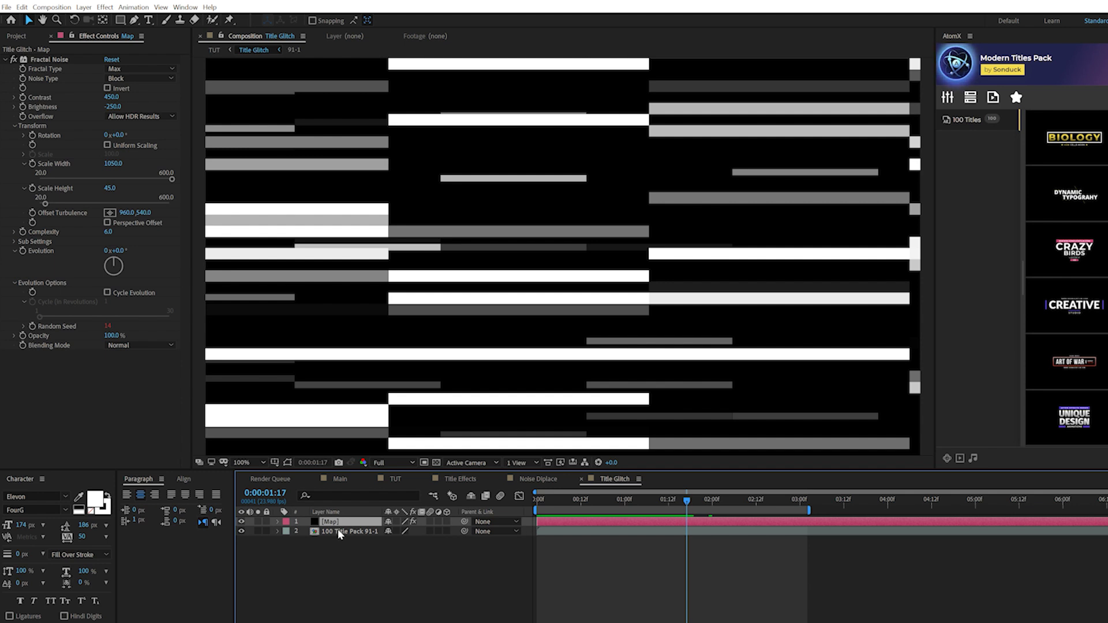
key("ctrl+shift+c")
type("Map")
left_click(341, 481)
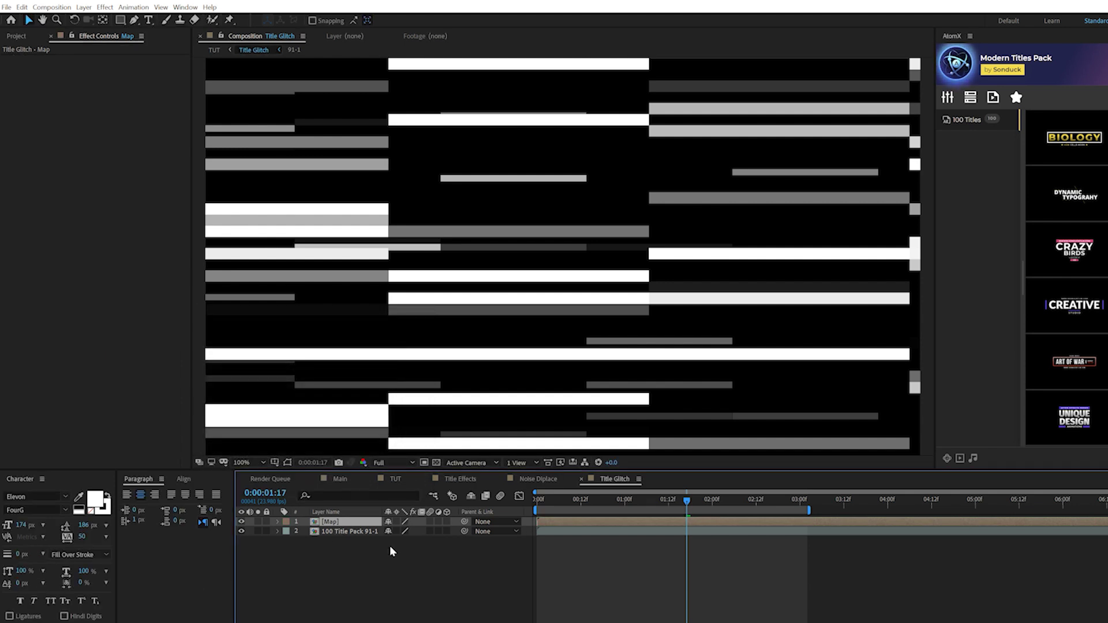
left_click(241, 522)
Add an adjustment layer above the other layers in Title Glitch and apply the Displacement Map effect to it.
left_click(83, 7)
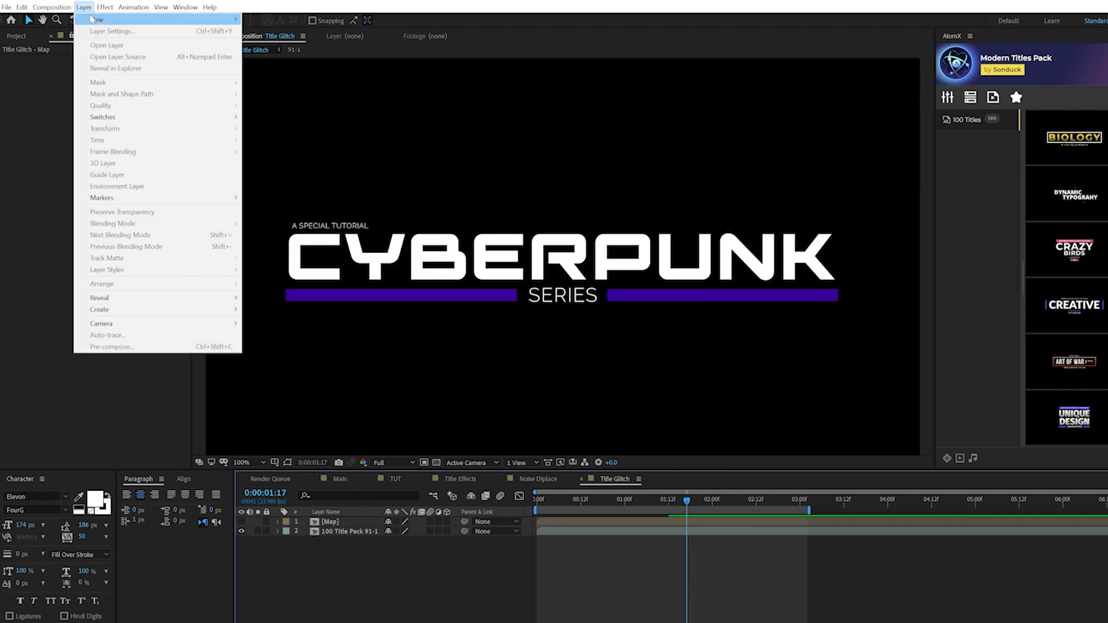
mouse_move(92, 19)
left_click(346, 87)
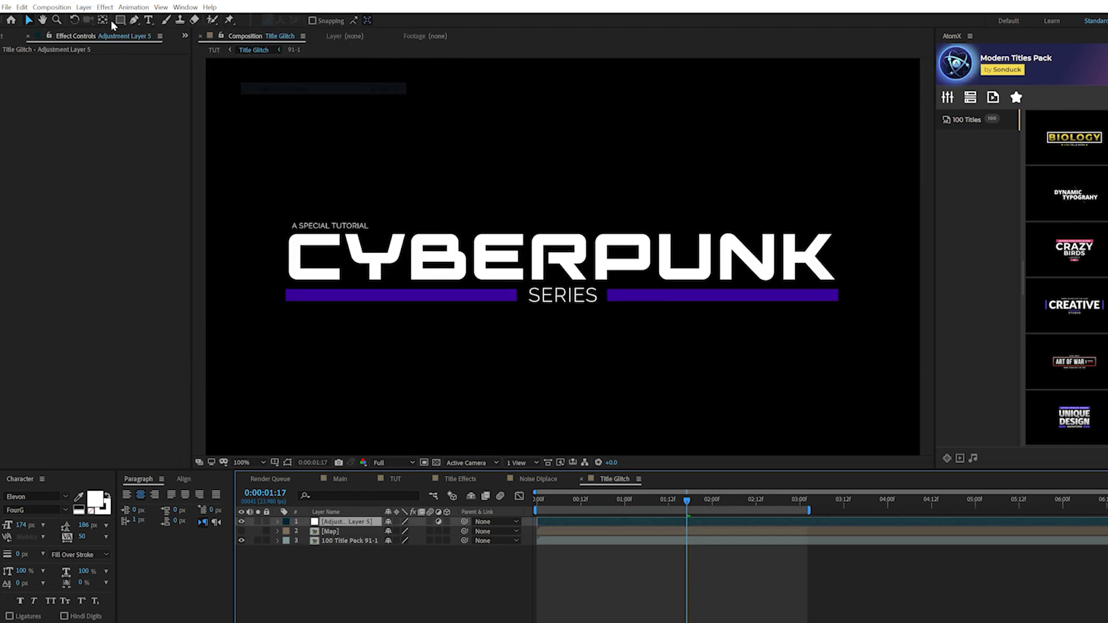
left_click(104, 7)
mouse_move(139, 138)
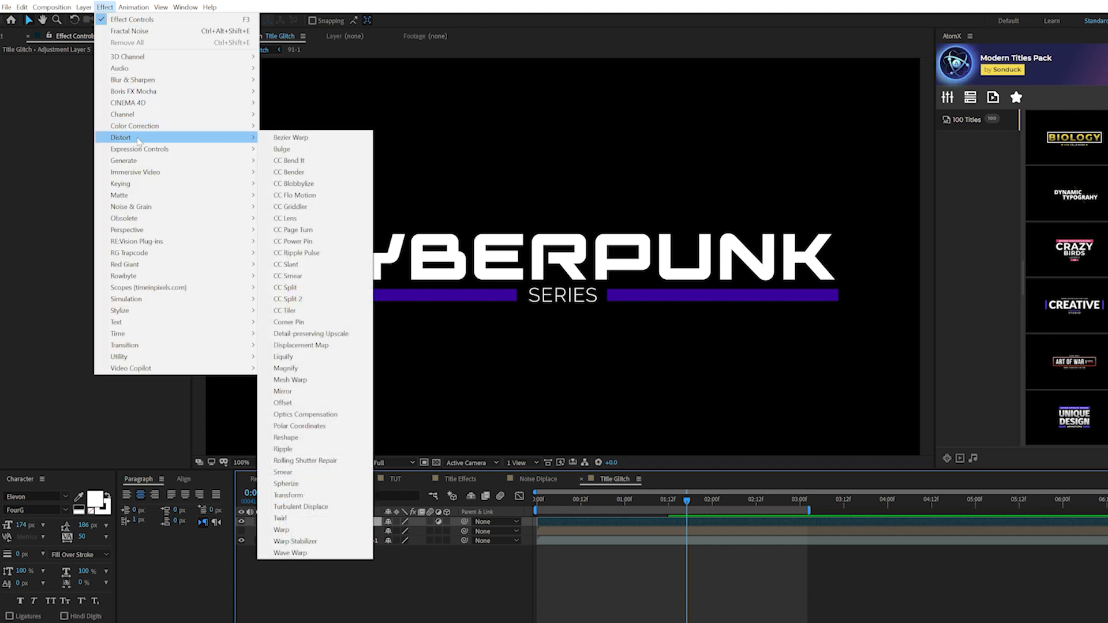
left_click(301, 346)
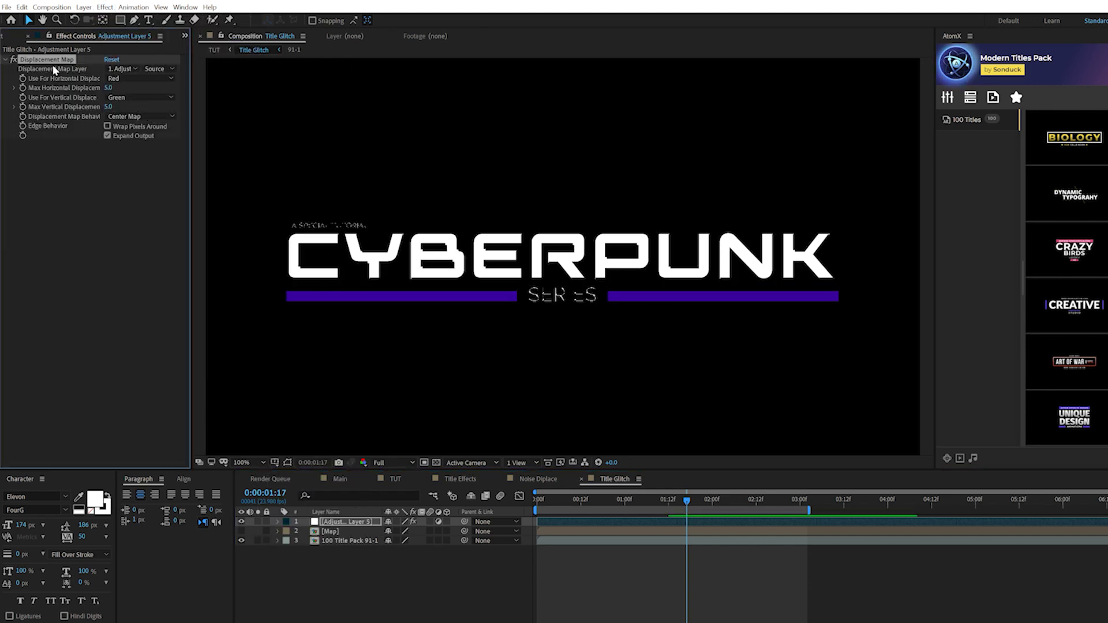
Set the Displacement Map Layer to Map and the Max Horizontal Displacement to 0.
left_click(123, 68)
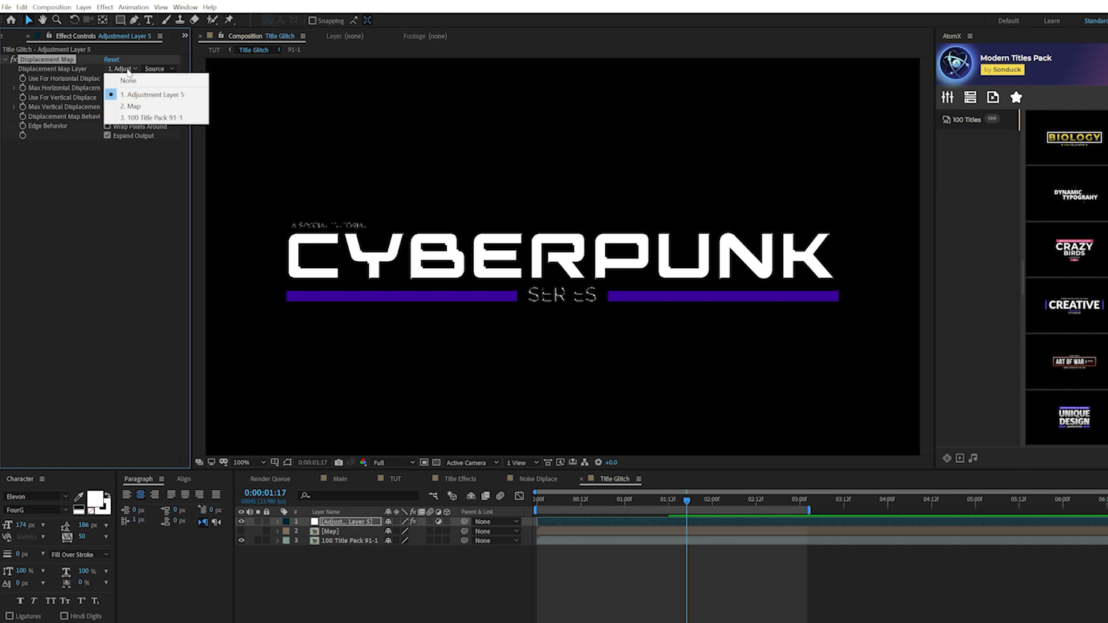
left_click(131, 107)
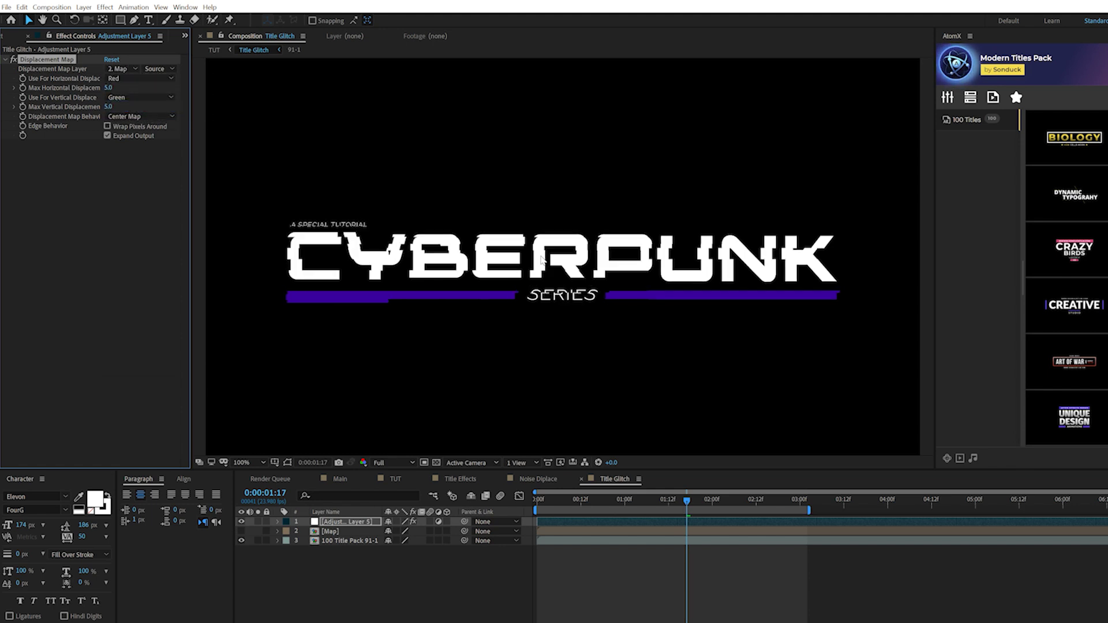
left_click(108, 87)
type("0")
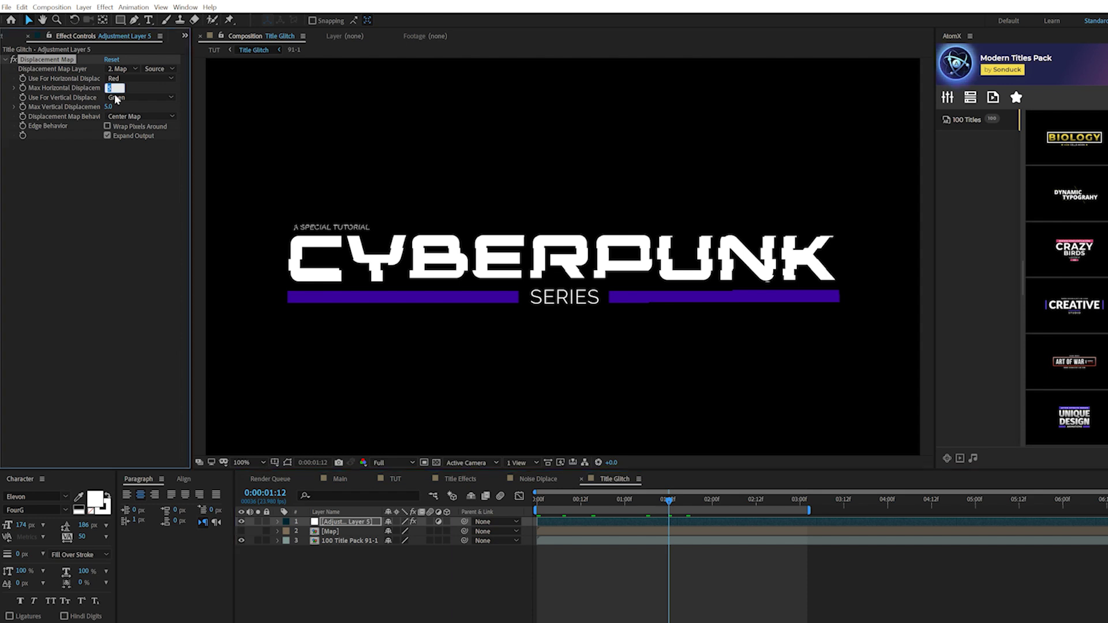
key("Return")
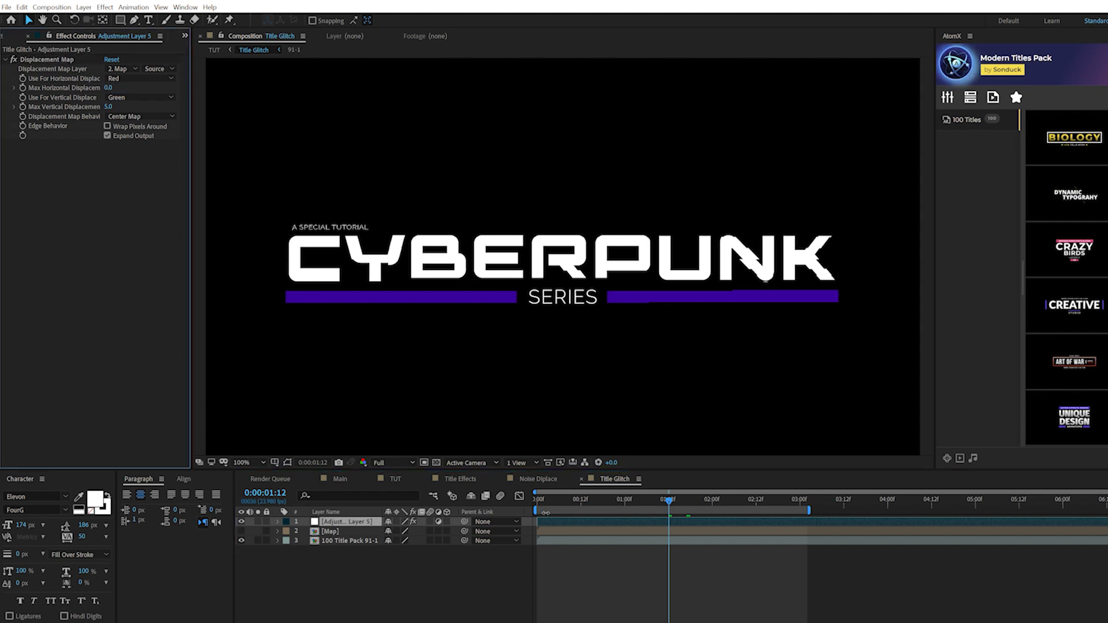
Try a Max Vertical Displacement of 96 at the start of the composition and undo it.
left_click(513, 504)
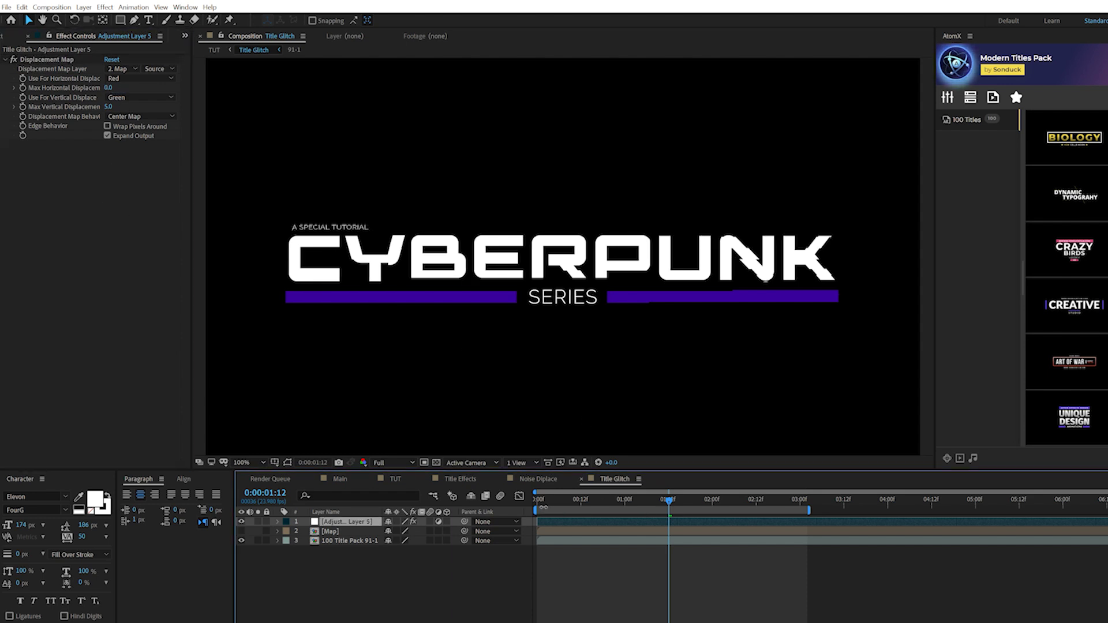
key("Home")
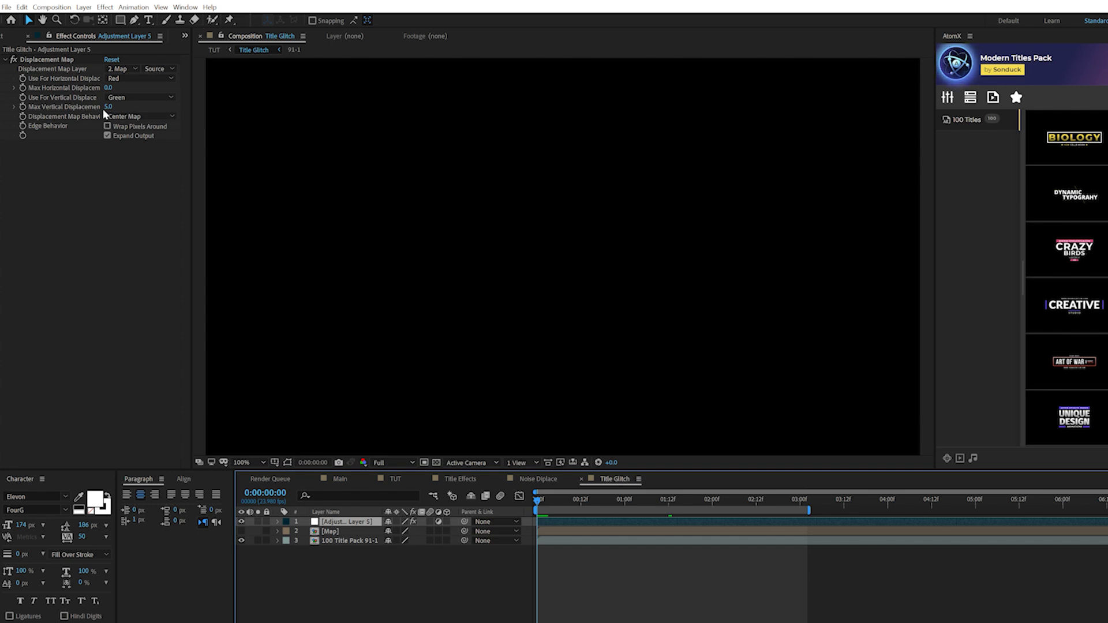
left_click_drag(107, 107, 146, 114)
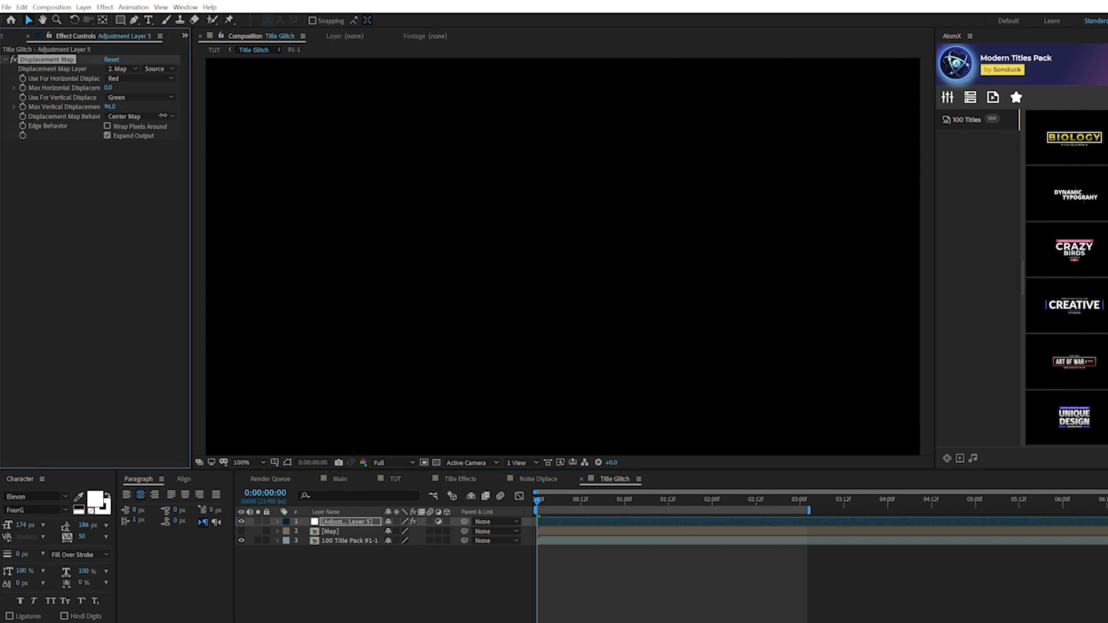
key("ctrl+z")
Start keyframing the adjustment layer's Max Vertical Displacement at 0:00:02:07 with a value of 95.
left_click_drag(553, 498, 738, 504)
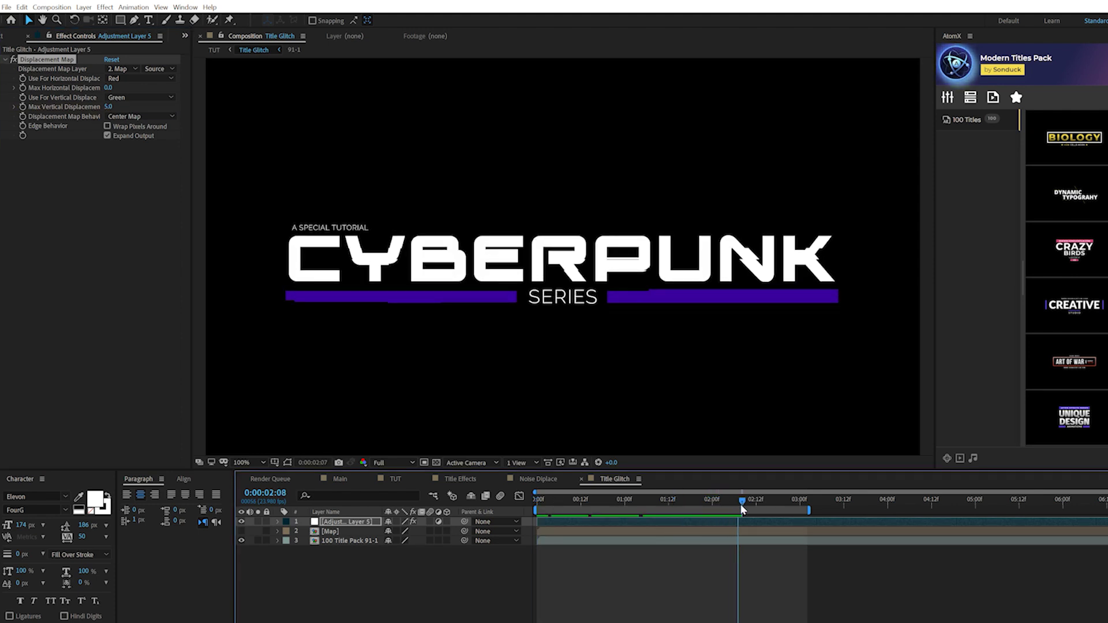
left_click(22, 107)
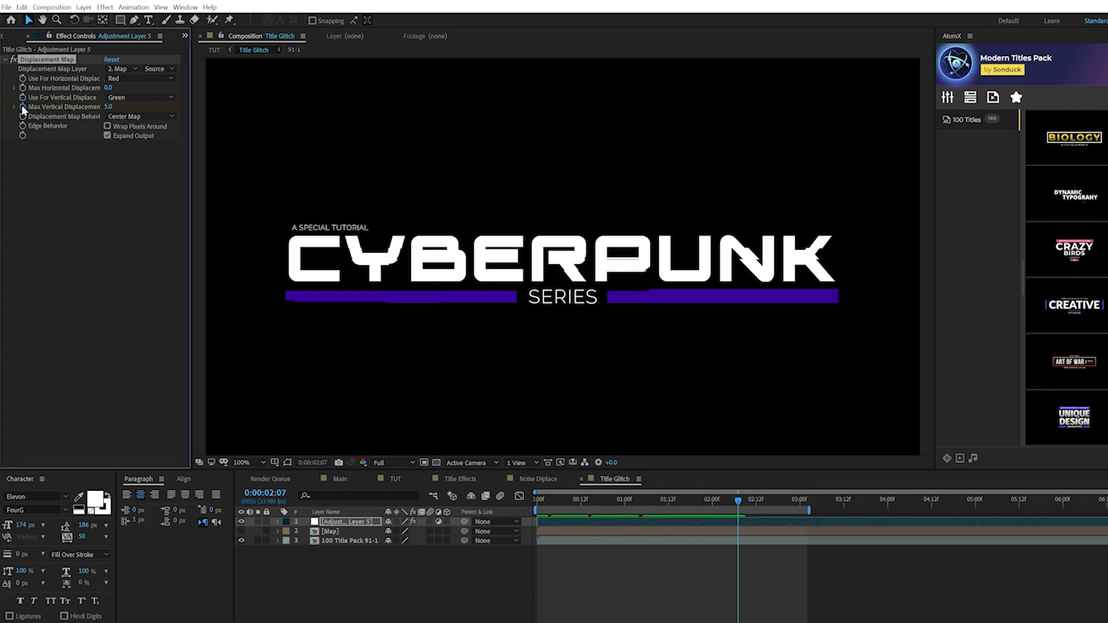
left_click(106, 107)
type("95")
key("Return")
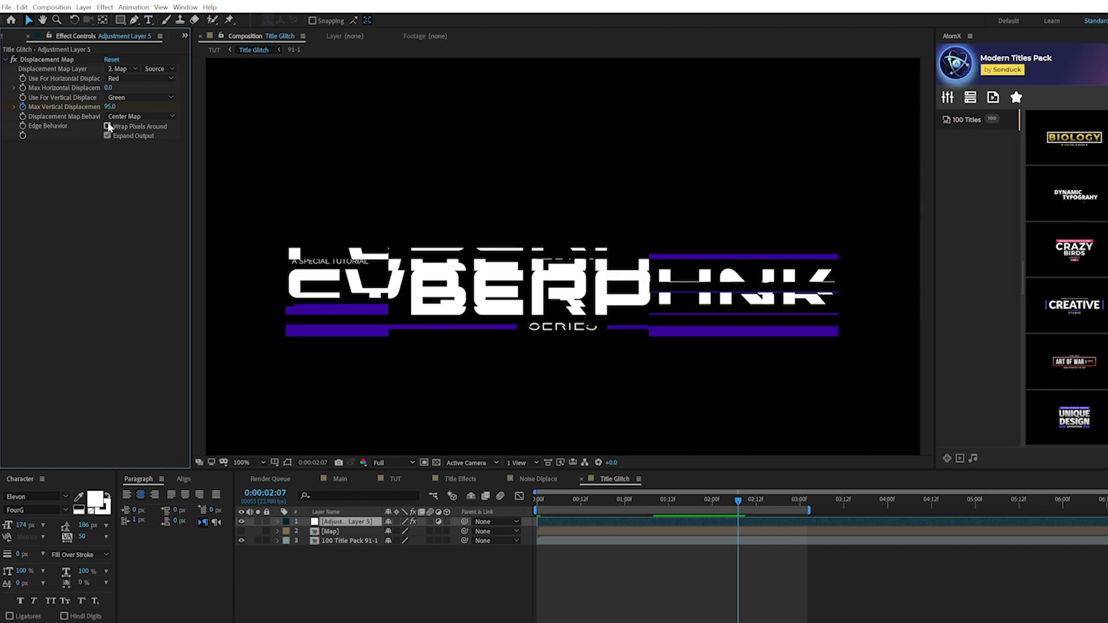
Keyframe Max Vertical Displacement to 0 one frame further on, at 0:00:02:08, and preview the title glitch from the start.
left_click(742, 500)
left_click(109, 107)
type("0")
key("Return")
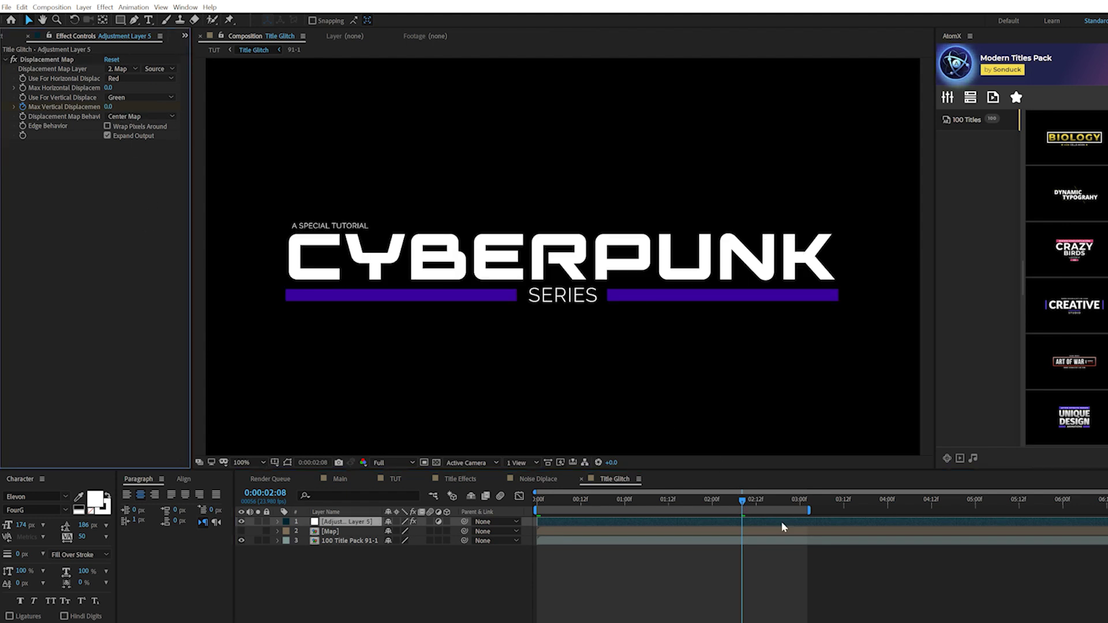
key("ctrl+z")
key("space")
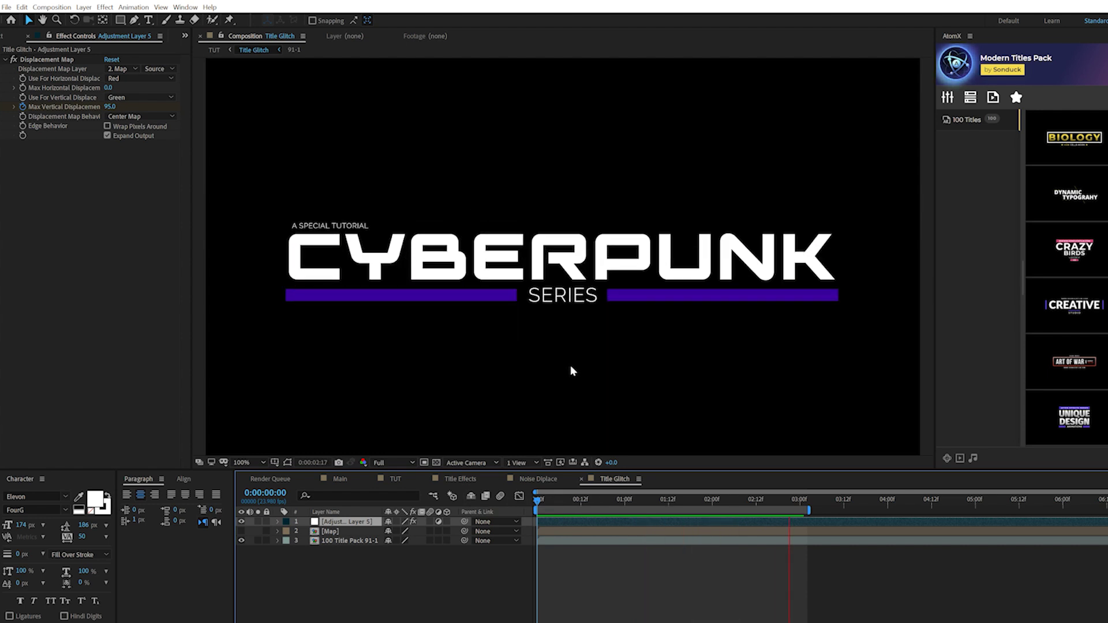
Apply the Glow effect with its default settings to the Title Glitch layer in the TUT composition and preview the animation.
left_click(395, 478)
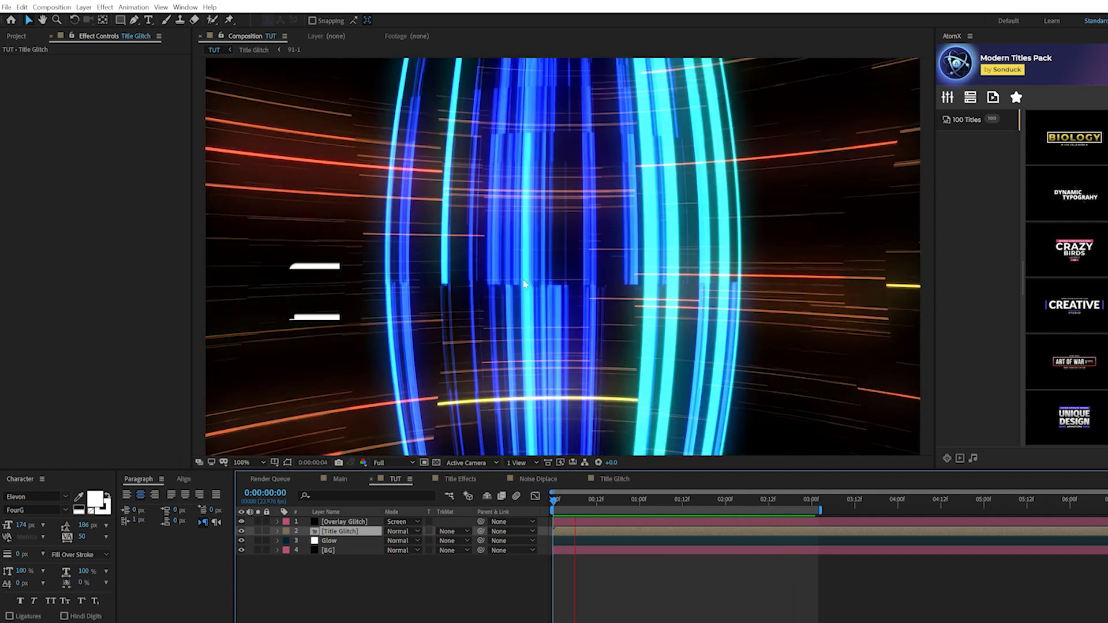
left_click(722, 500)
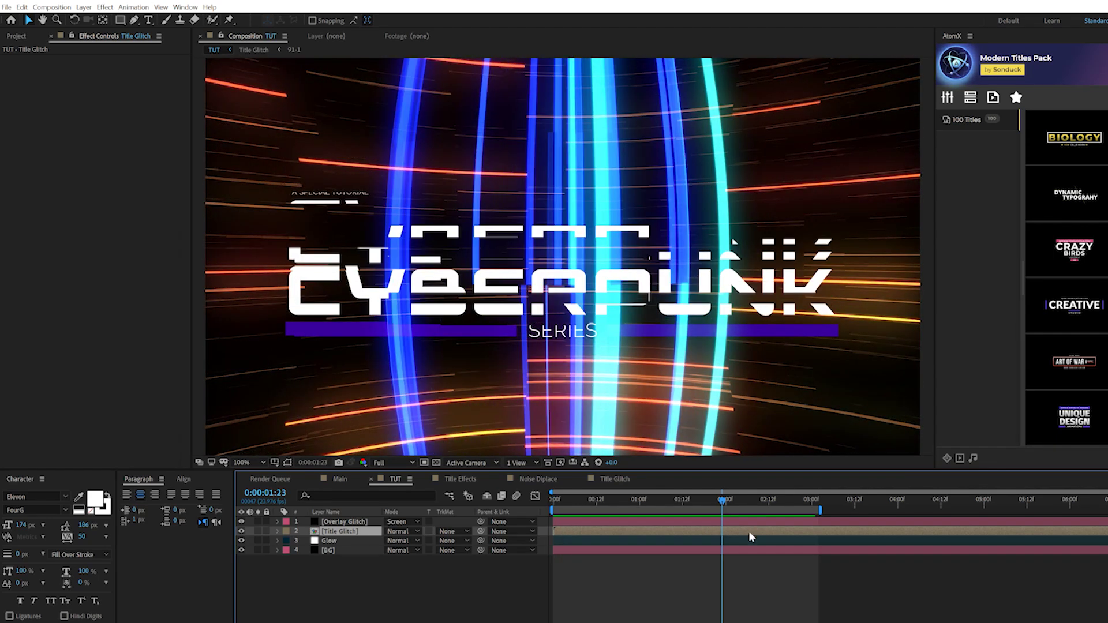
left_click(807, 500)
left_click(101, 7)
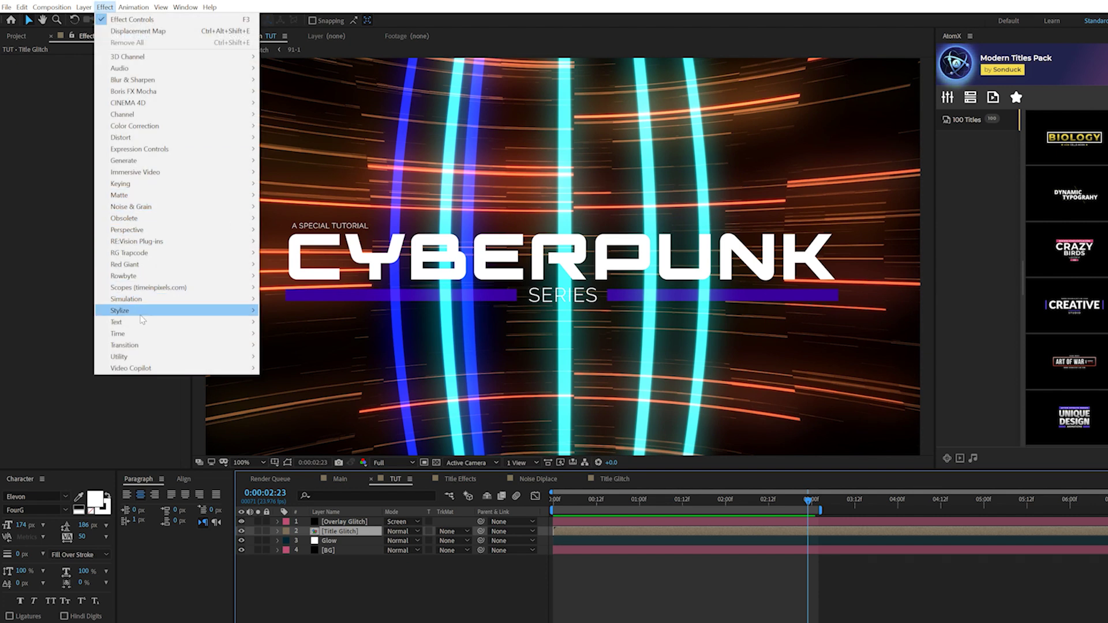
mouse_move(142, 312)
left_click(299, 496)
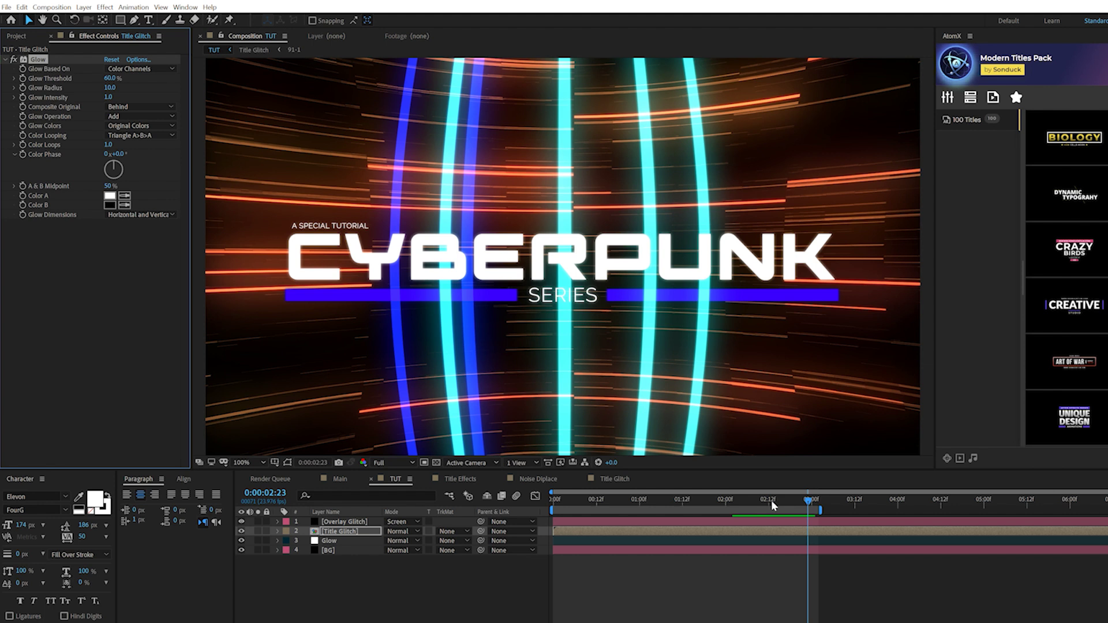
mouse_move(756, 502)
left_mouse_down()
mouse_move(732, 501)
mouse_move(773, 503)
left_mouse_up()
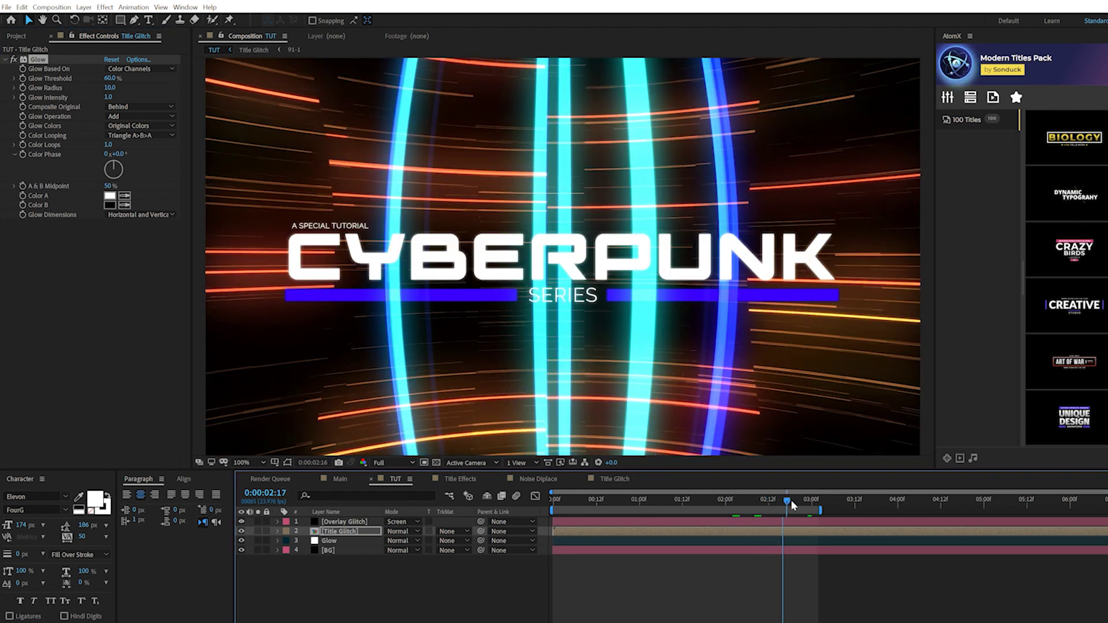
key("space")
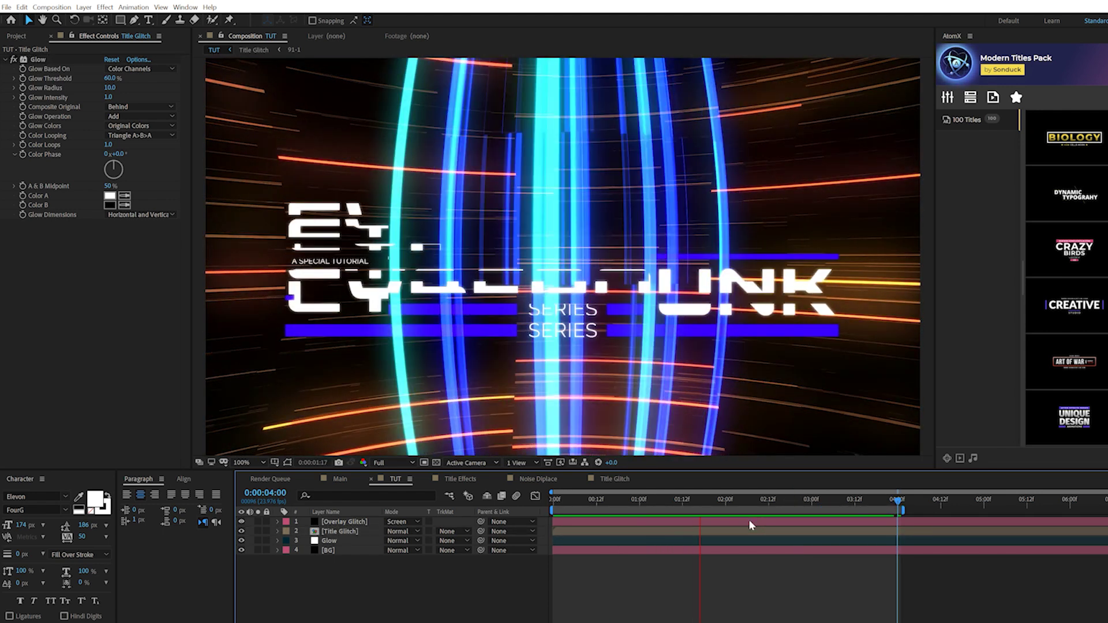